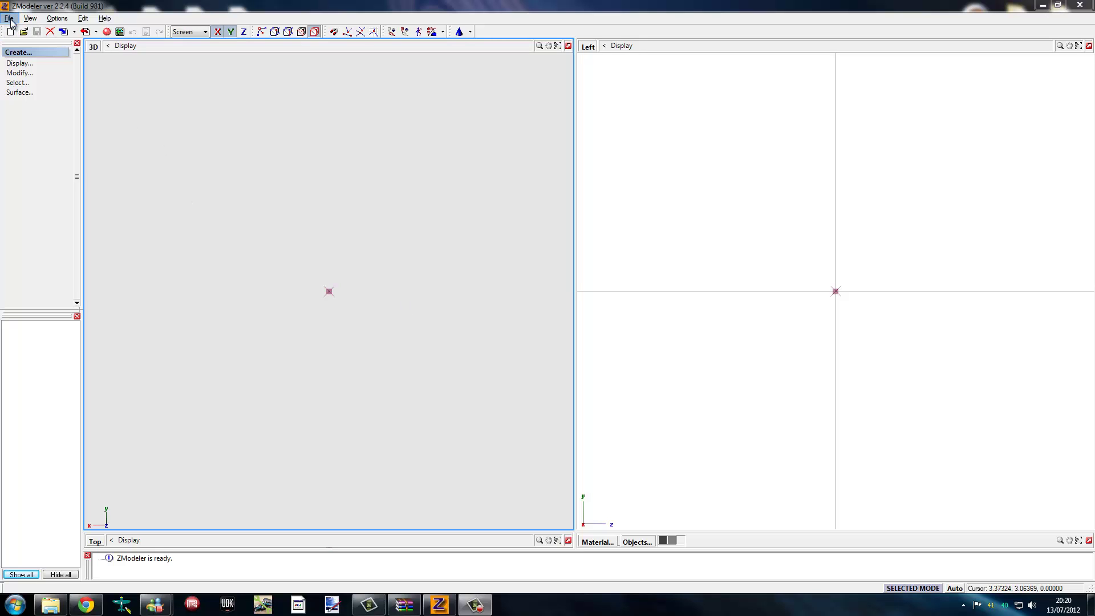
# Start a model import and browse up to the MODS folder
pyautogui.click(19, 72)
pyautogui.moveTo(319, 265); pyautogui.dragTo(334, 334, button='middle')
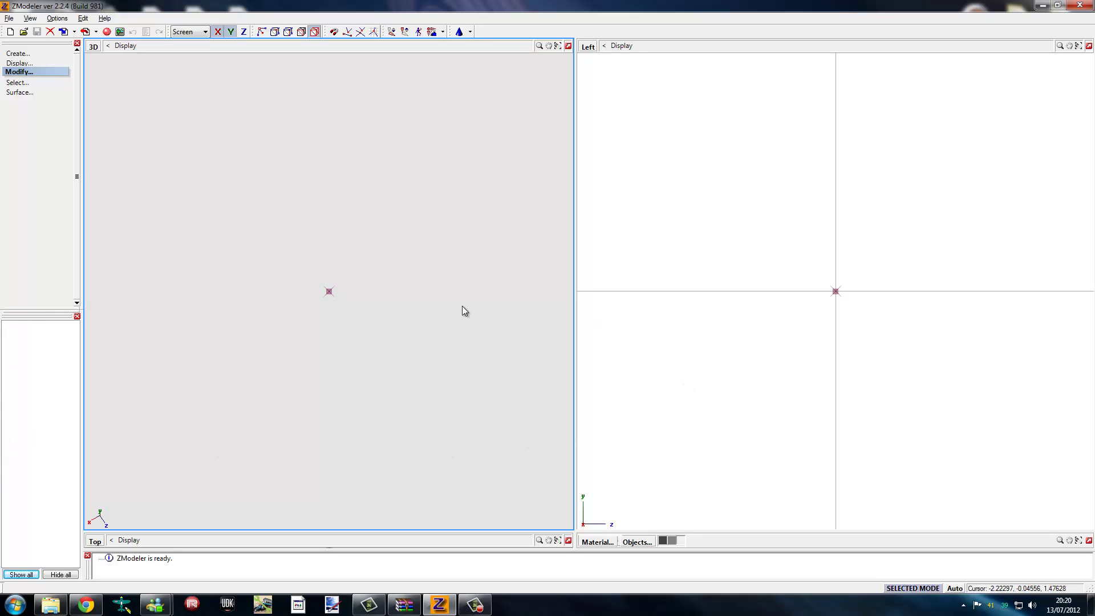
pyautogui.click(8, 18)
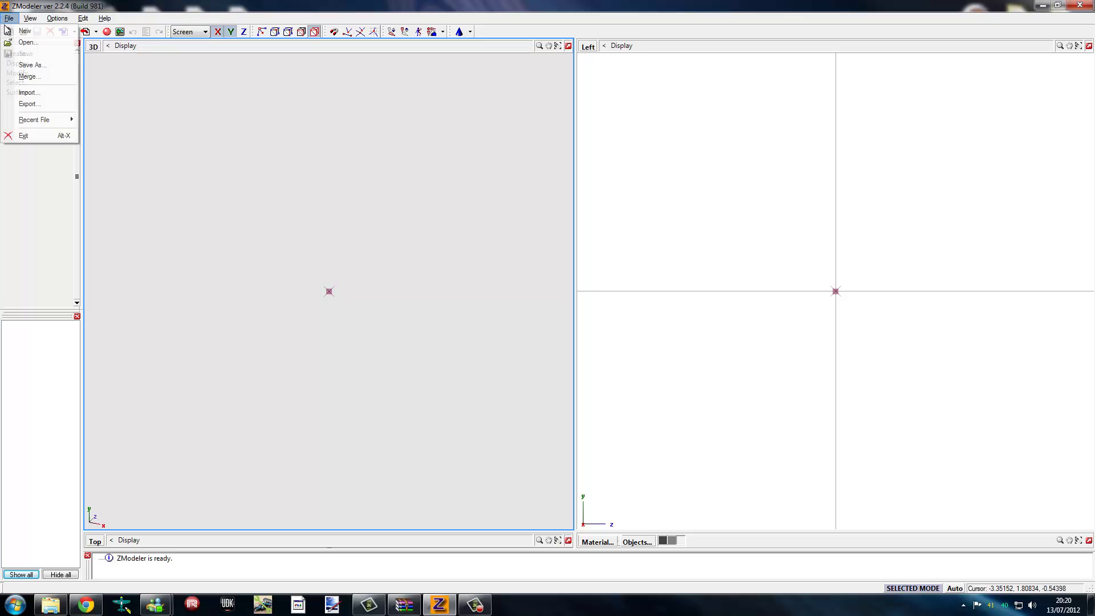
pyautogui.click(28, 94)
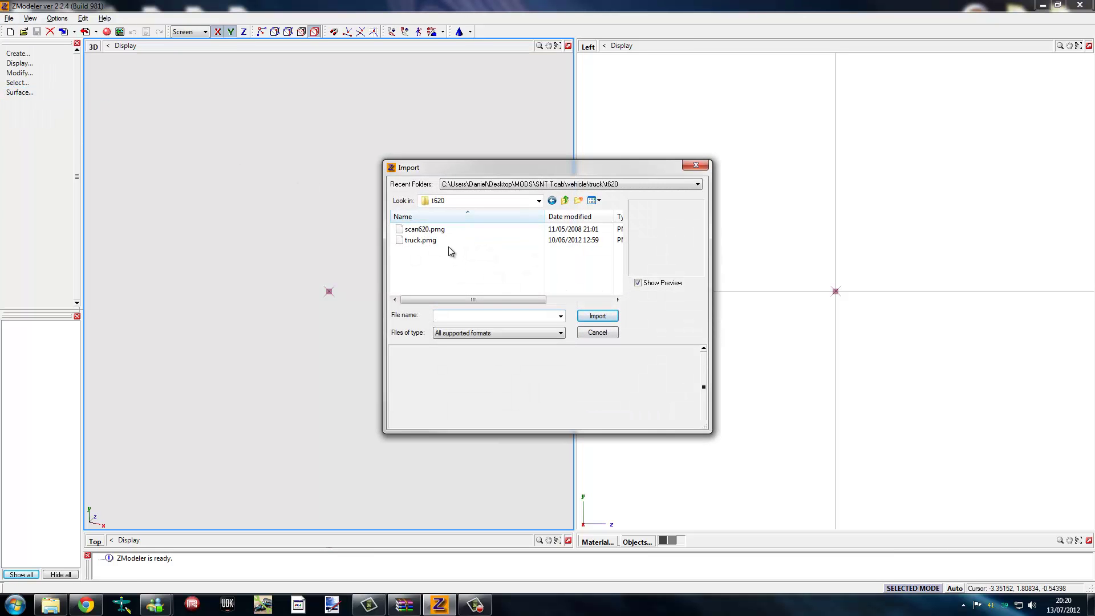
pyautogui.click(570, 202)
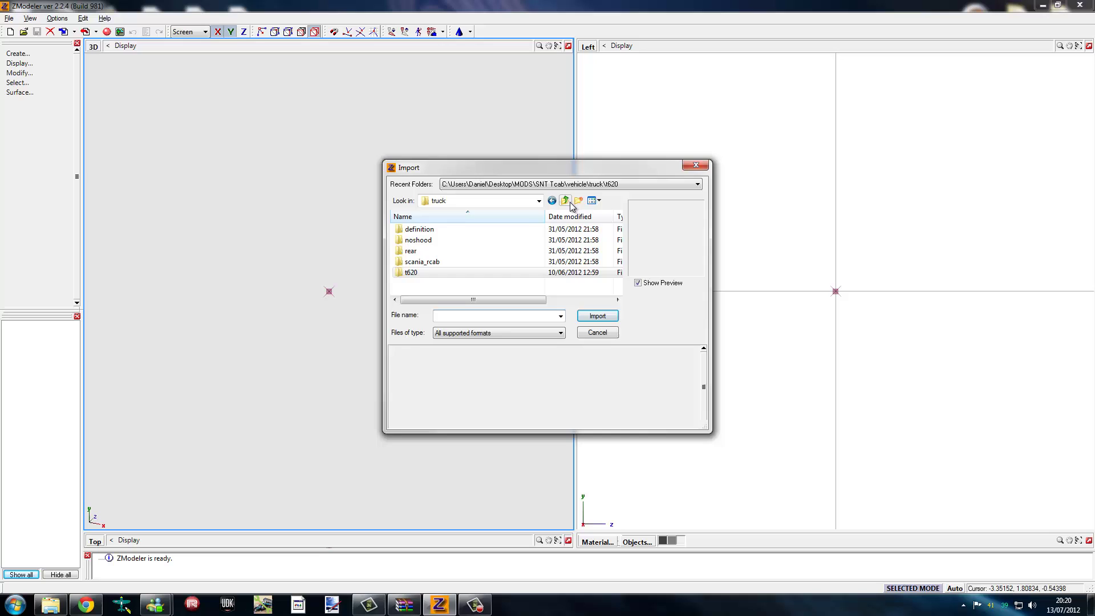
pyautogui.click(570, 202)
pyautogui.click(569, 202)
pyautogui.click(570, 202)
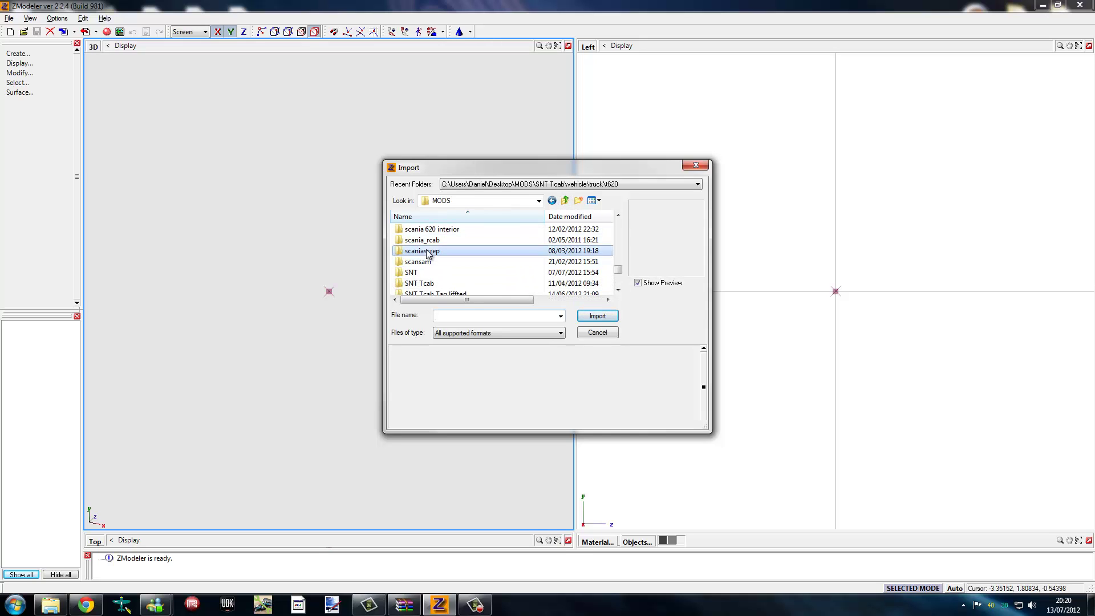
# Open scaniascrep\vehicle\truck\scaniascrep and pick scania.pmg
pyautogui.doubleClick(433, 251)
pyautogui.doubleClick(436, 229)
pyautogui.doubleClick(438, 230)
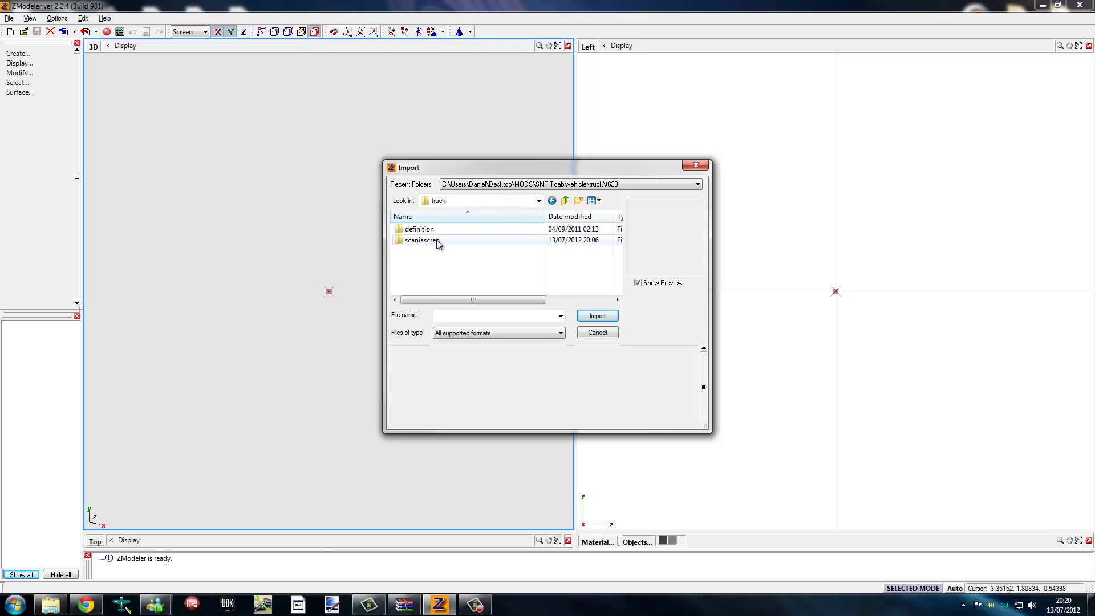
pyautogui.doubleClick(437, 239)
pyautogui.click(435, 229)
# Set the base.scs folder to UK Truck Simulator in My Documents and import the model
pyautogui.click(599, 389)
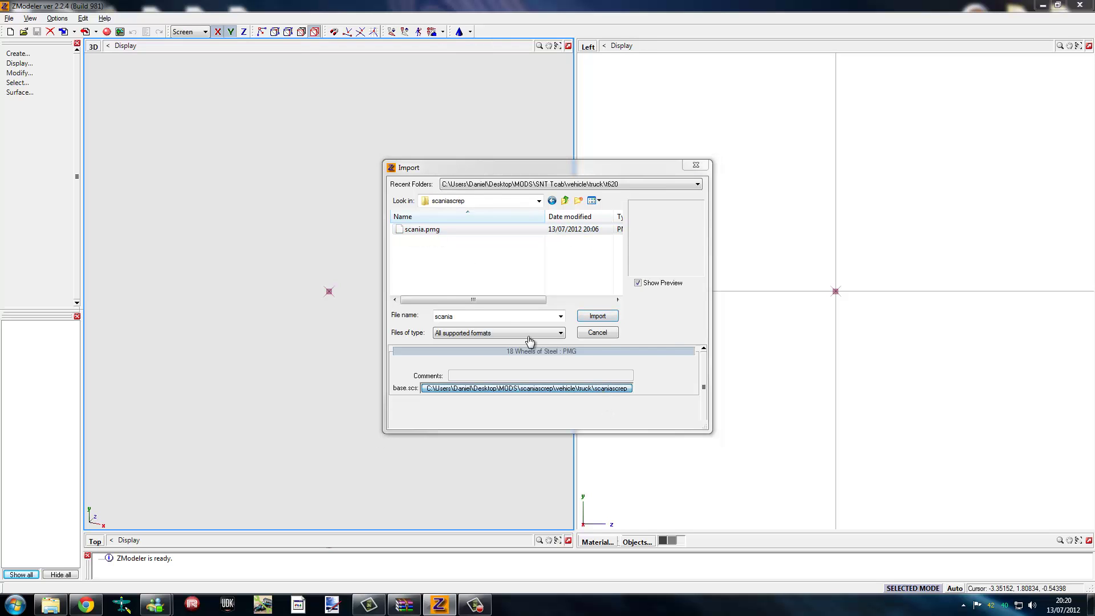
pyautogui.doubleClick(466, 261)
pyautogui.doubleClick(475, 273)
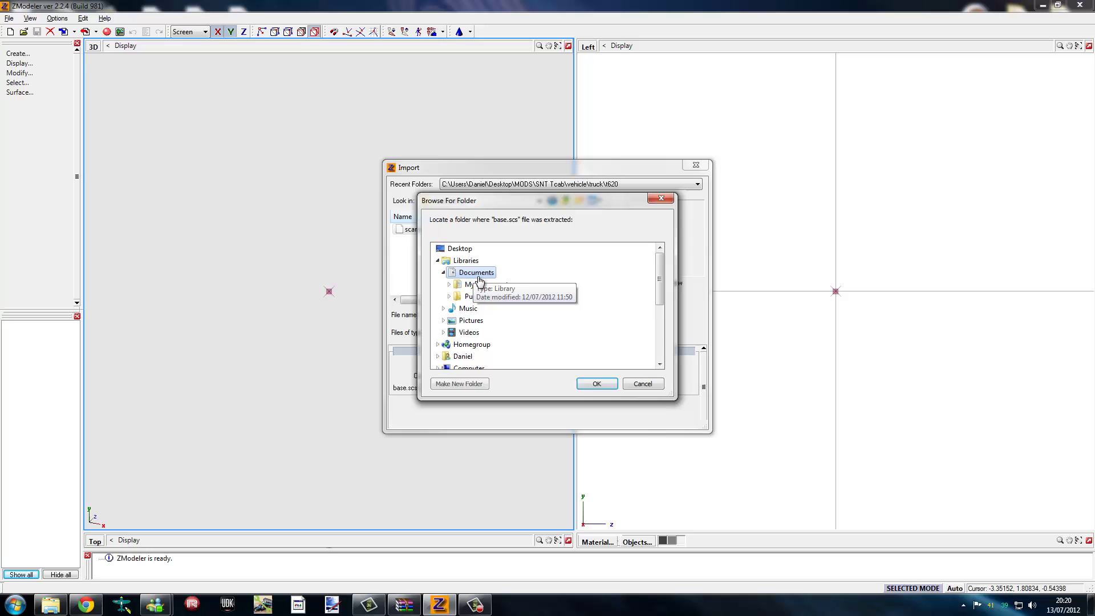
pyautogui.doubleClick(484, 285)
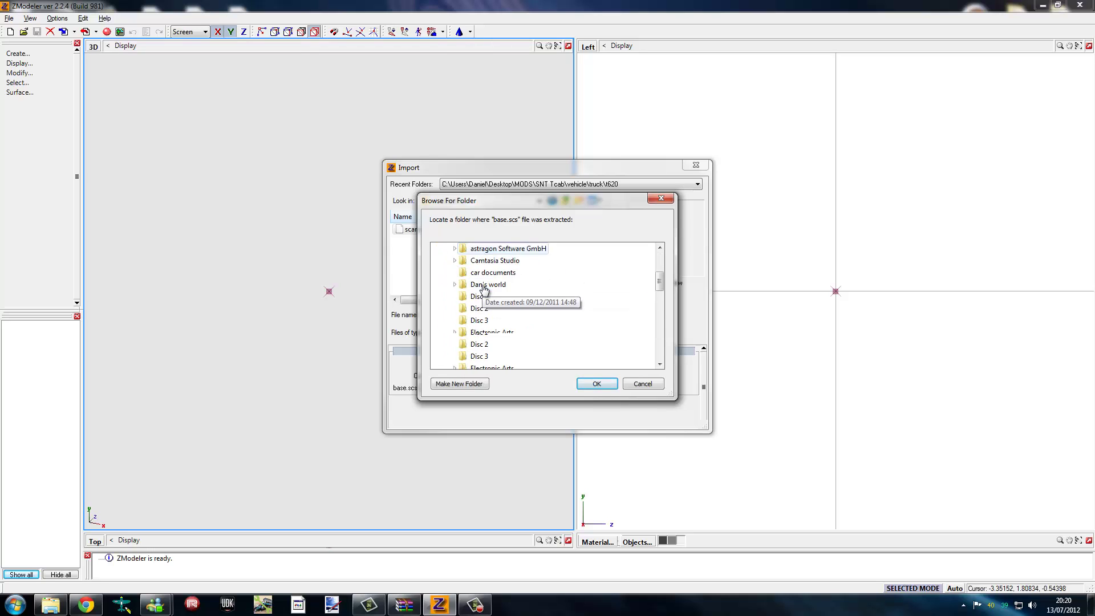
pyautogui.scroll(-5, 483, 289)
pyautogui.click(499, 308)
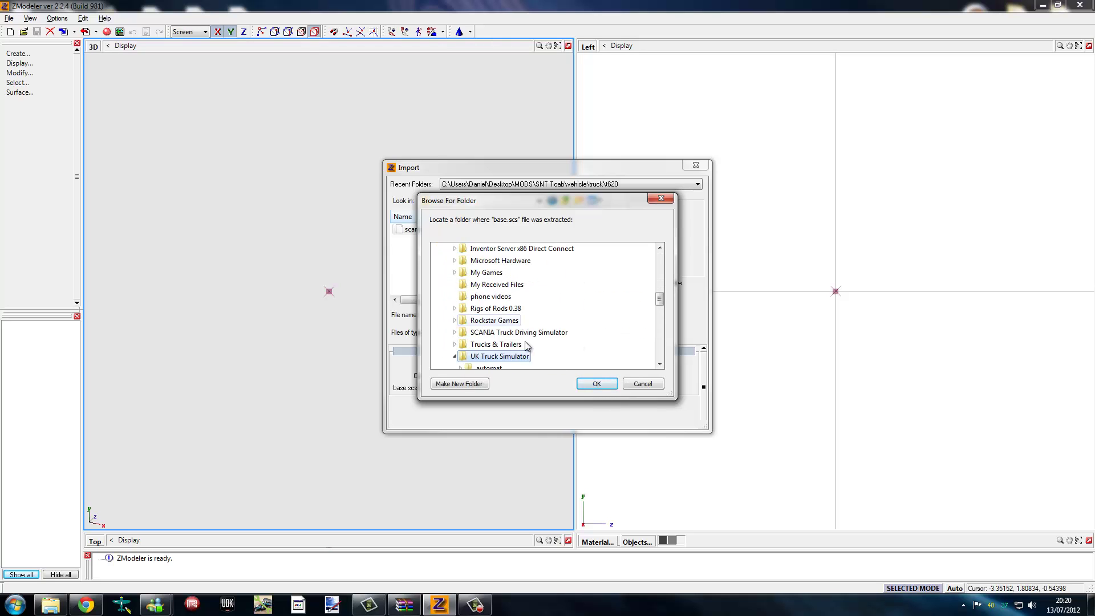
pyautogui.click(597, 383)
pyautogui.click(598, 317)
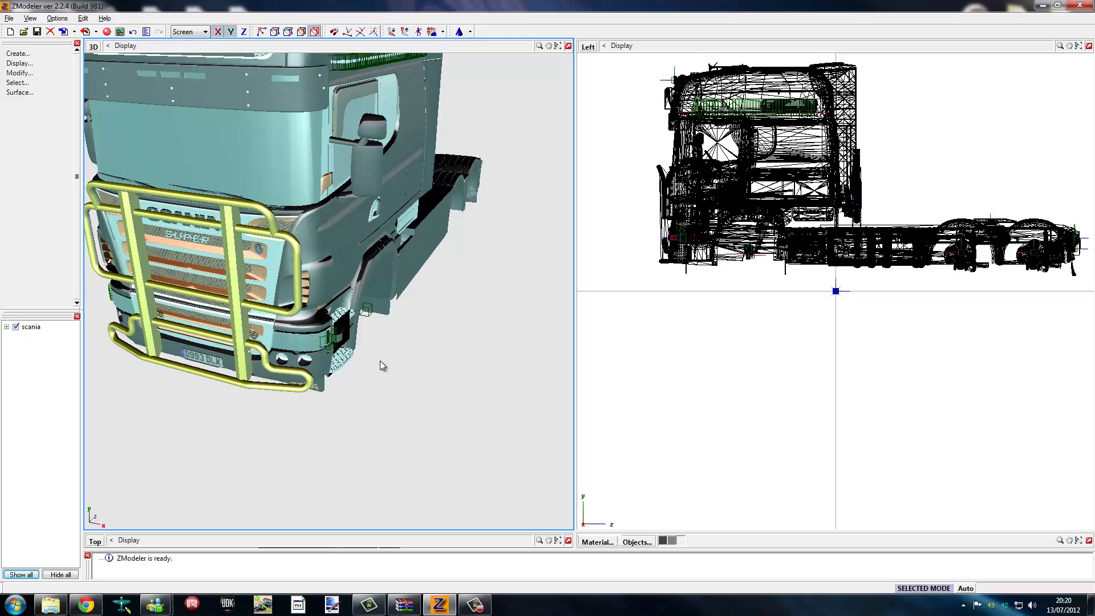
# Orbit around the truck, select the front bull bar in the Left view and zoom onto the cab front
pyautogui.moveTo(337, 401); pyautogui.dragTo(285, 391, button='middle')
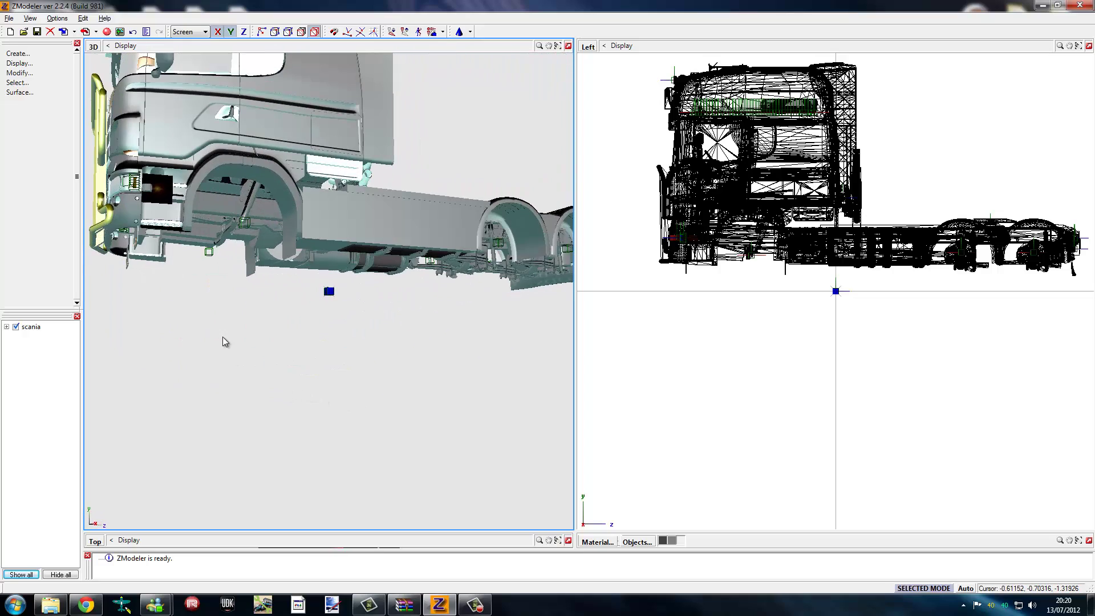
pyautogui.moveTo(222, 337); pyautogui.dragTo(298, 370, button='middle')
pyautogui.moveTo(235, 324); pyautogui.dragTo(478, 256, button='middle')
pyautogui.click(663, 244)
pyautogui.scroll(2, 660, 239)
pyautogui.scroll(4, 659, 235)
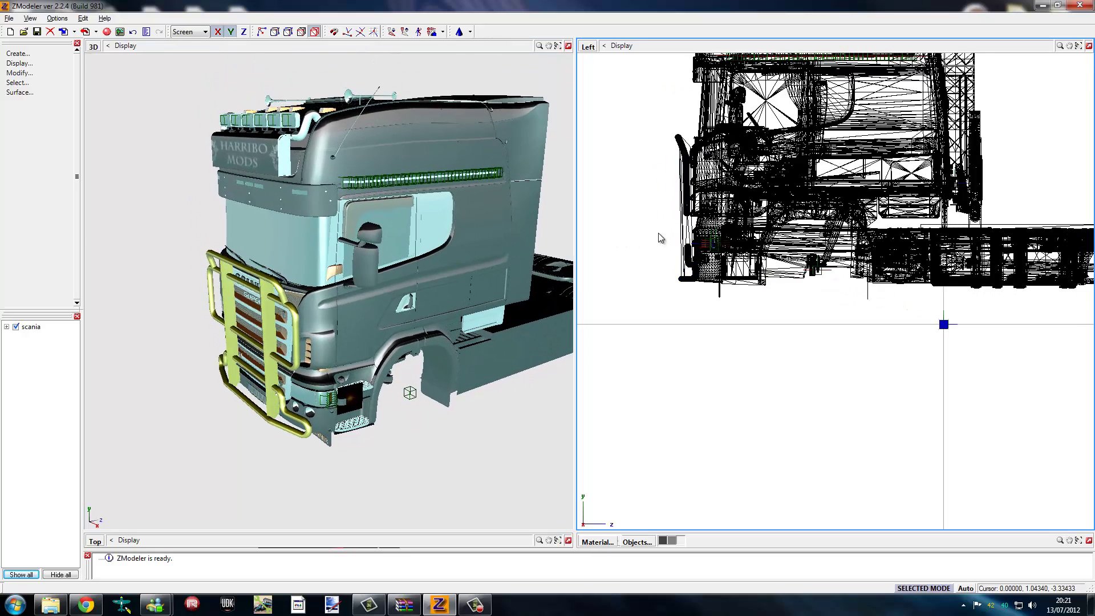
pyautogui.moveTo(662, 216); pyautogui.dragTo(666, 300, button='middle')
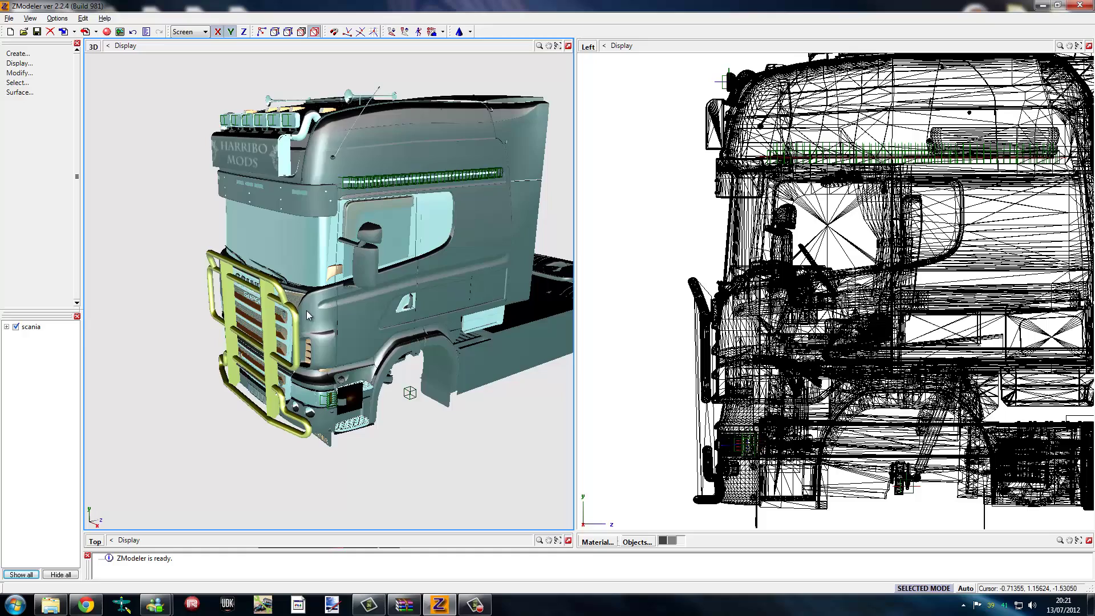
pyautogui.moveTo(306, 310)
pyautogui.mouseDown(button='middle')
pyautogui.moveTo(268, 310)
pyautogui.moveTo(342, 311)
pyautogui.moveTo(303, 309)
pyautogui.mouseUp(button='middle')
# Change the bull bar's polygon material from yellow to chrom in its Properties
pyautogui.click(703, 311)
pyautogui.rightClick(712, 303)
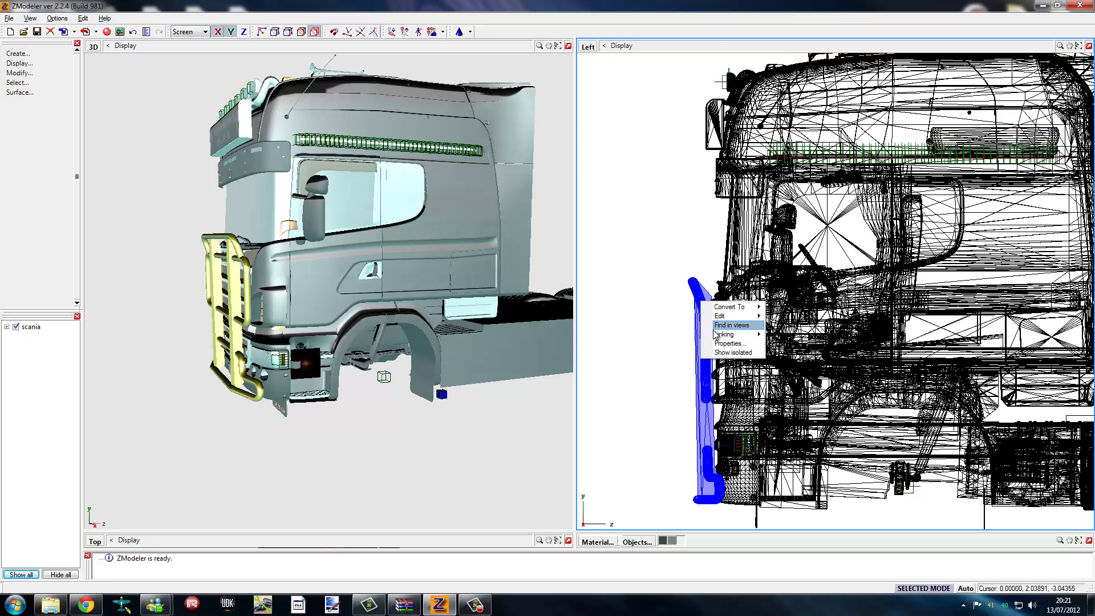
pyautogui.click(725, 344)
pyautogui.click(399, 183)
pyautogui.click(382, 196)
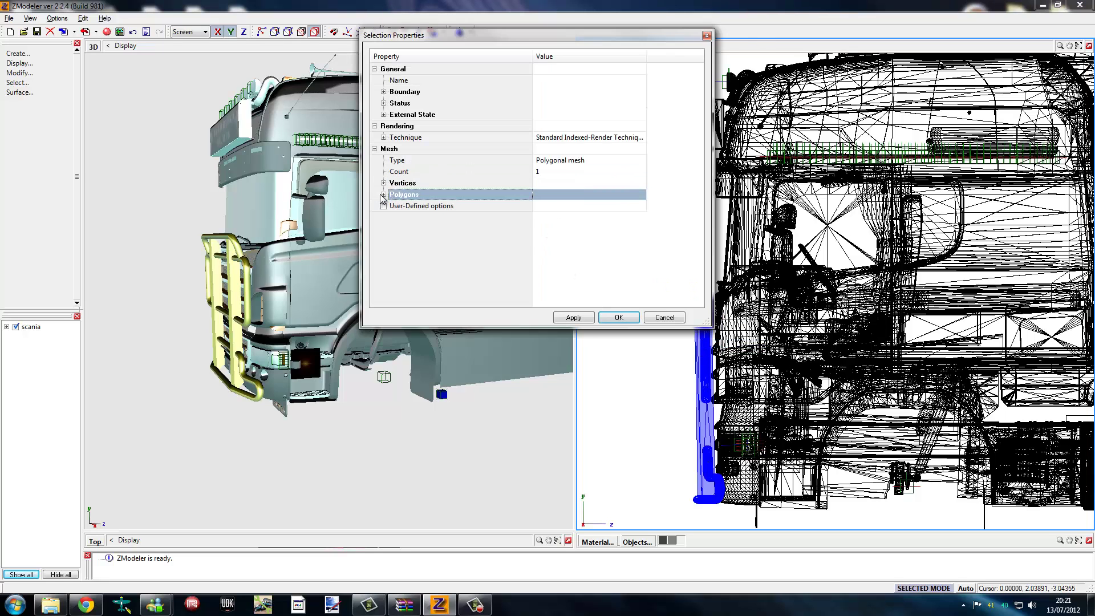
pyautogui.click(383, 194)
pyautogui.click(558, 228)
pyautogui.click(571, 230)
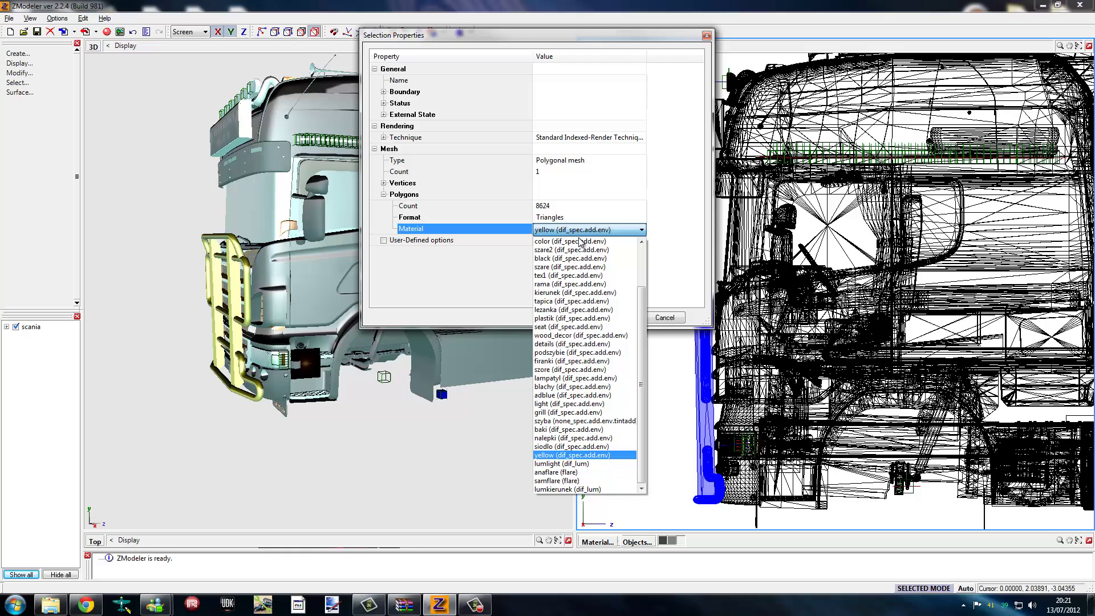
pyautogui.scroll(2, 573, 259)
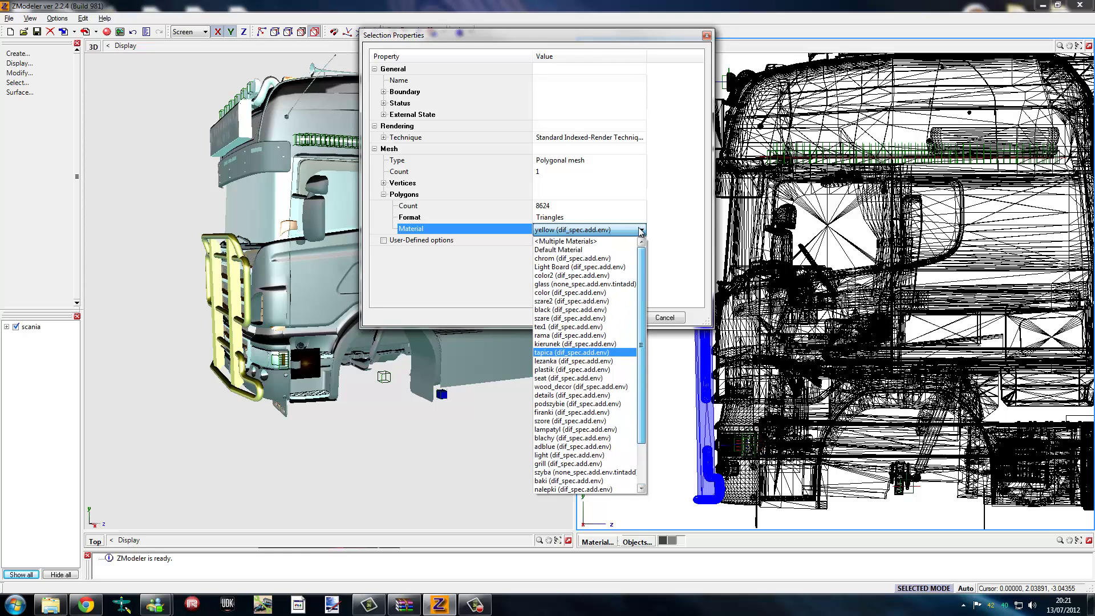
pyautogui.click(572, 258)
pyautogui.click(618, 318)
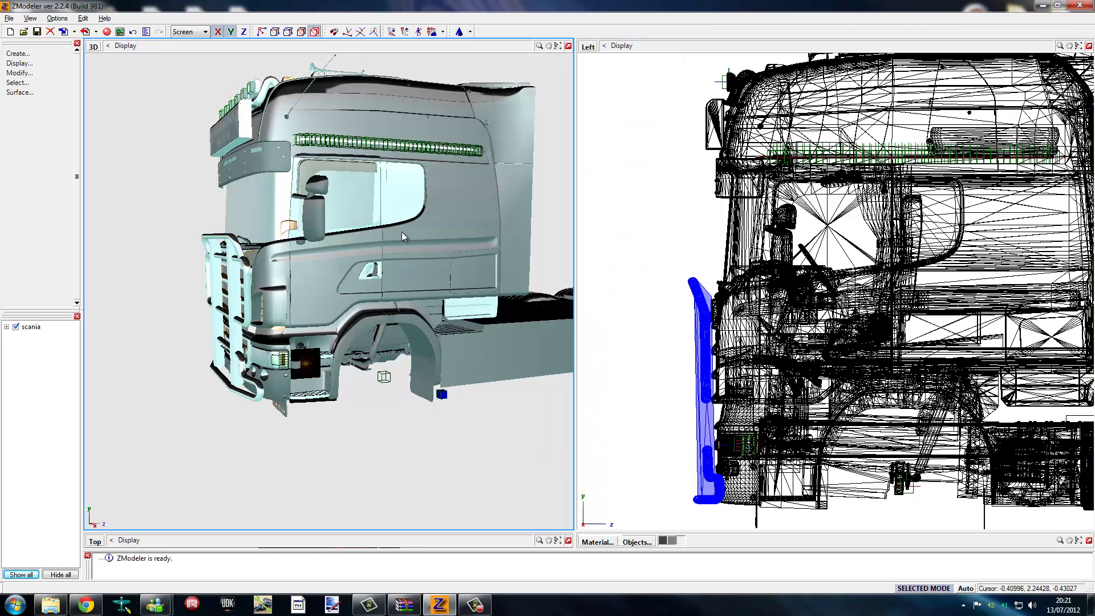
pyautogui.moveTo(402, 231); pyautogui.dragTo(468, 239, button='middle')
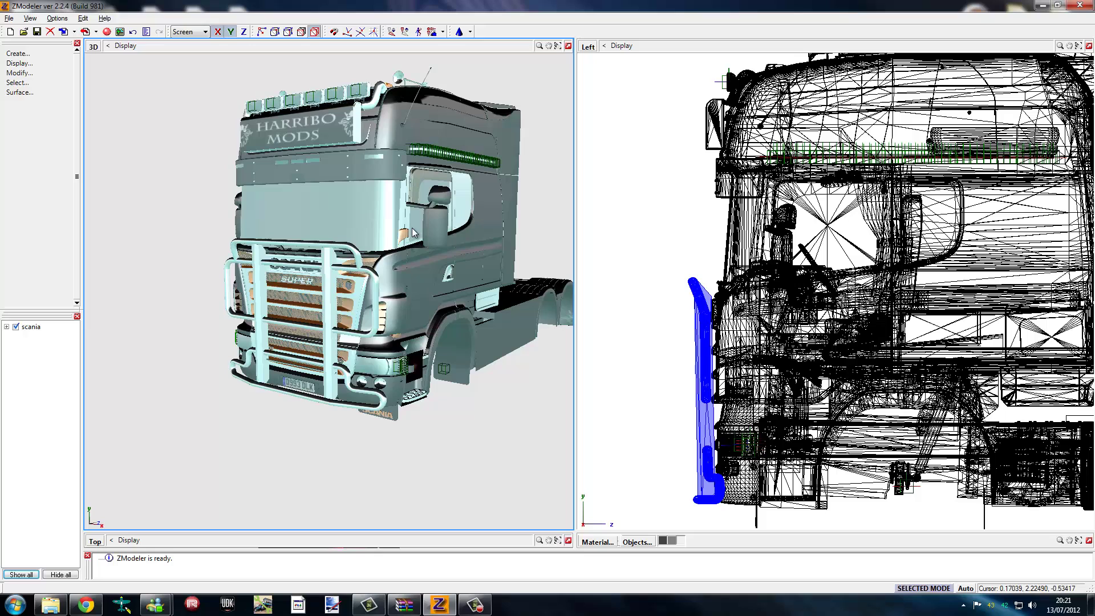
# Inspect the yellow material in the Materials Editor, showing yellow.dds and generic.dds textures
pyautogui.click(106, 31)
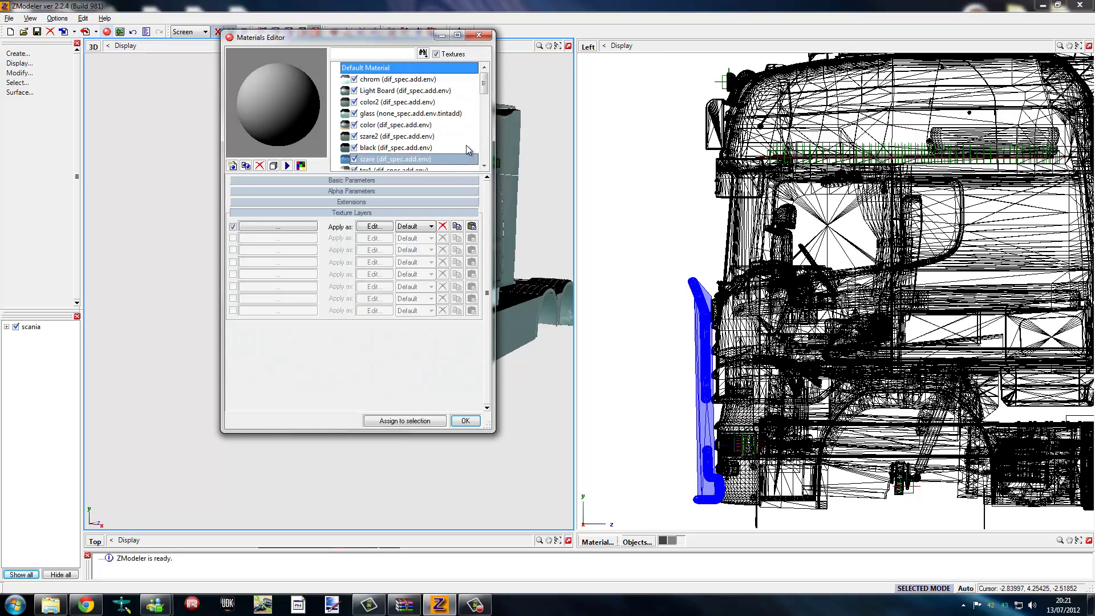
pyautogui.scroll(-5, 422, 131)
pyautogui.click(381, 114)
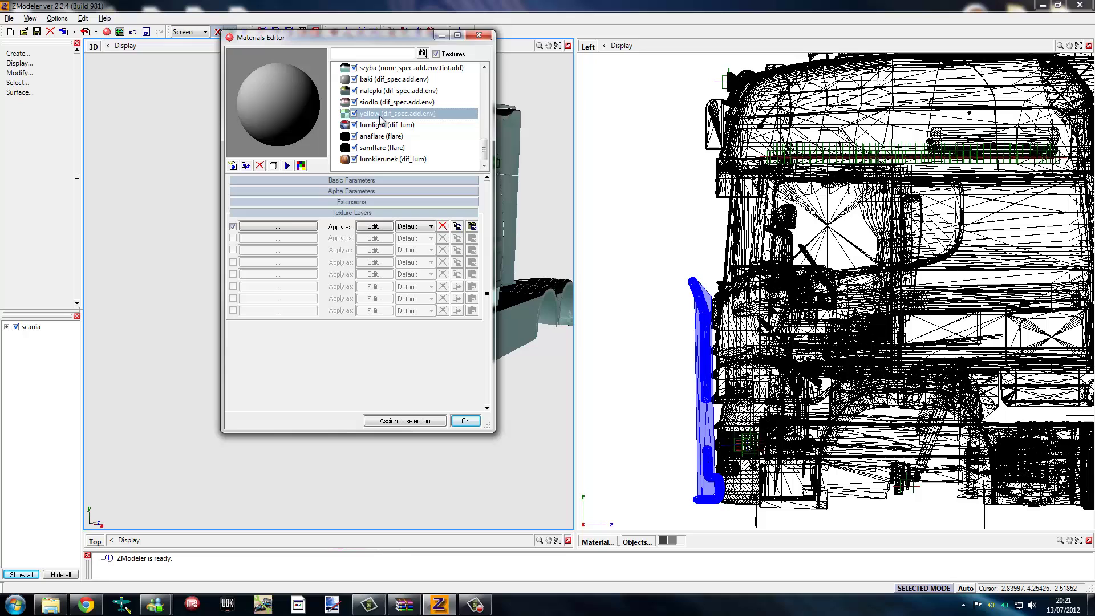
pyautogui.scroll(5, 484, 78)
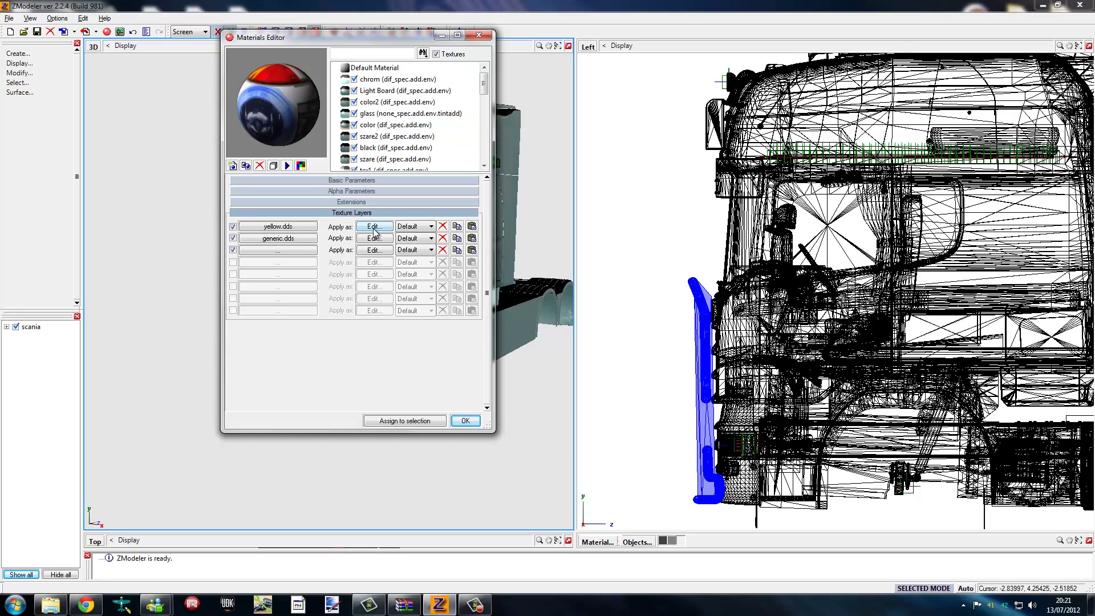
pyautogui.scroll(-5, 485, 78)
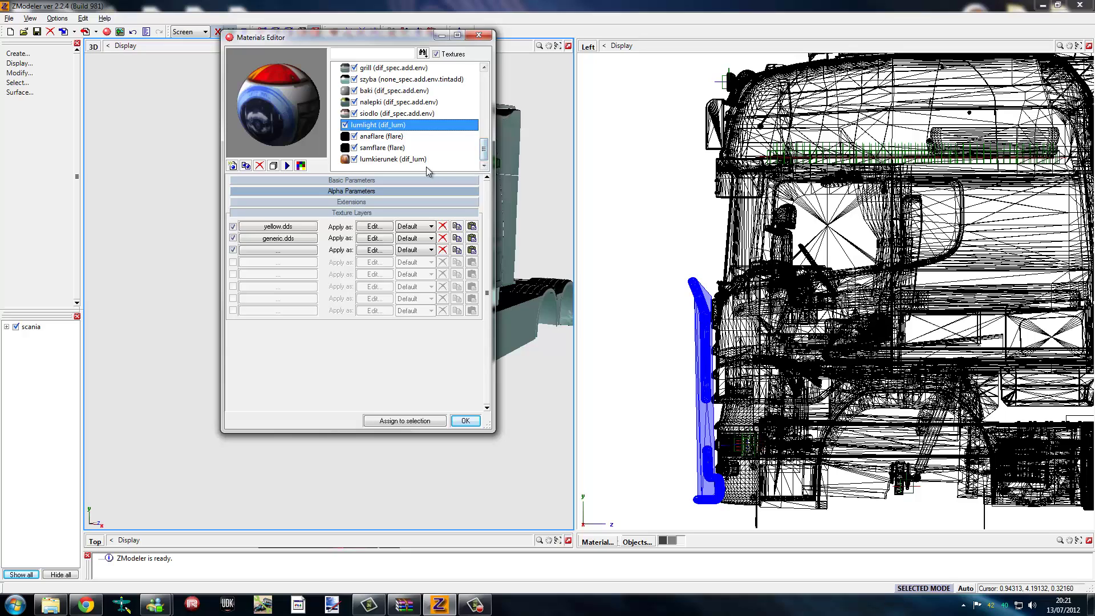
# Browse the lumkierunek, samflare and siodlo materials, deselect the bull bar and minimize the editor
pyautogui.click(422, 161)
pyautogui.click(414, 148)
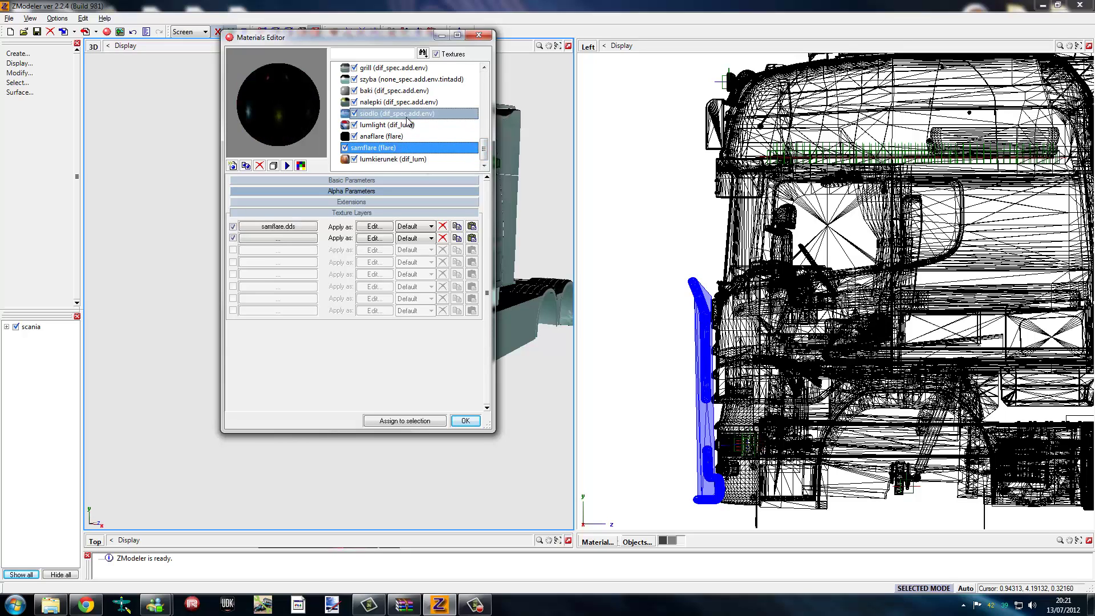
pyautogui.click(407, 115)
pyautogui.click(412, 158)
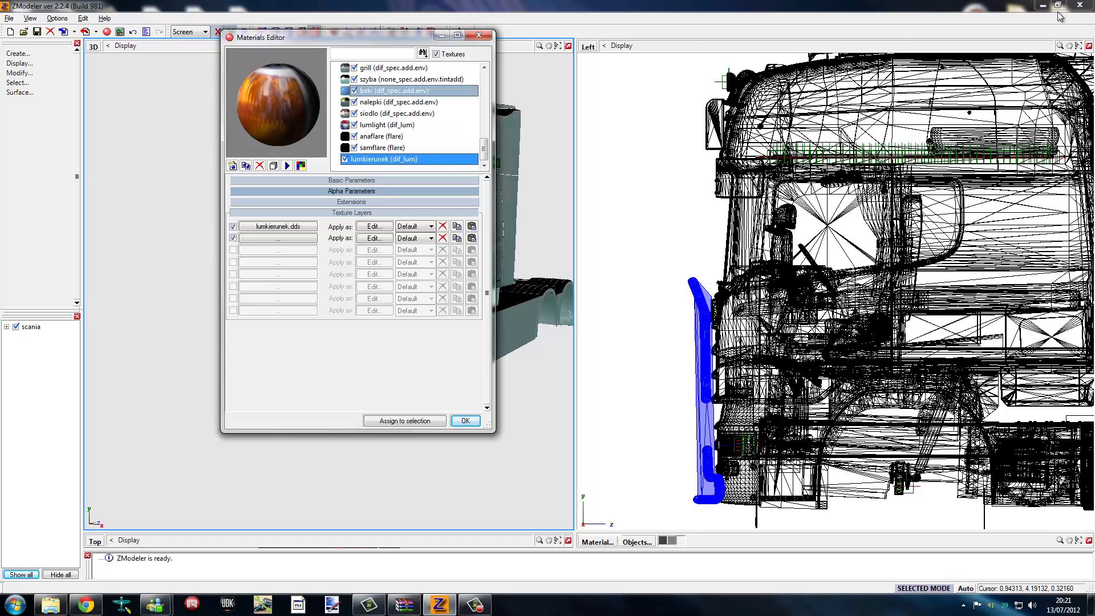
pyautogui.click(639, 143)
pyautogui.click(442, 35)
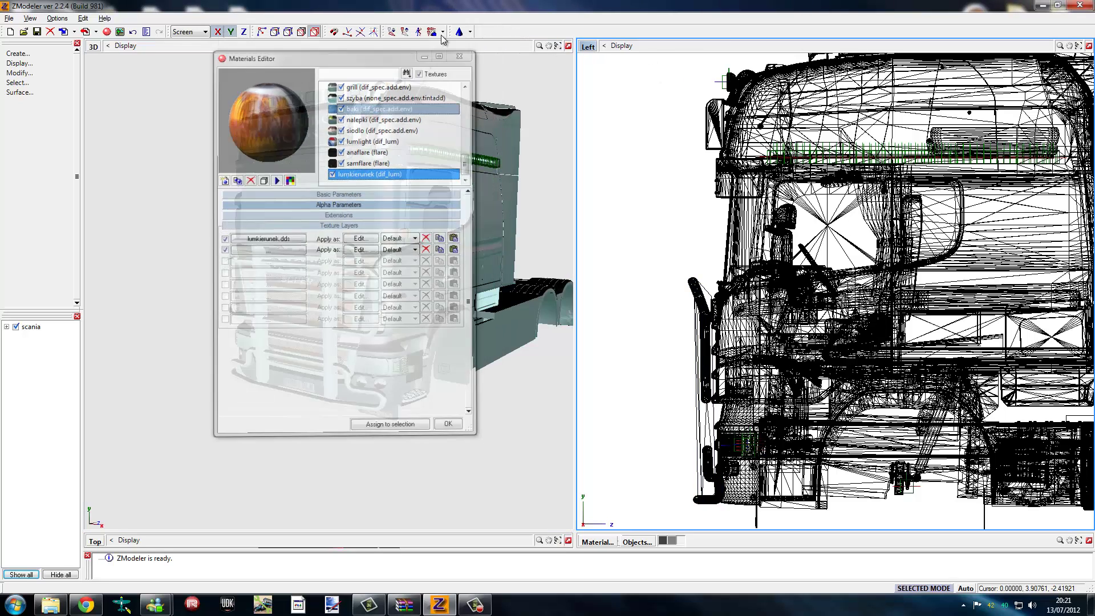
# Minimize ZModeler and the archive window, then delete the yellow DDS file to the Recycle Bin
pyautogui.click(1040, 6)
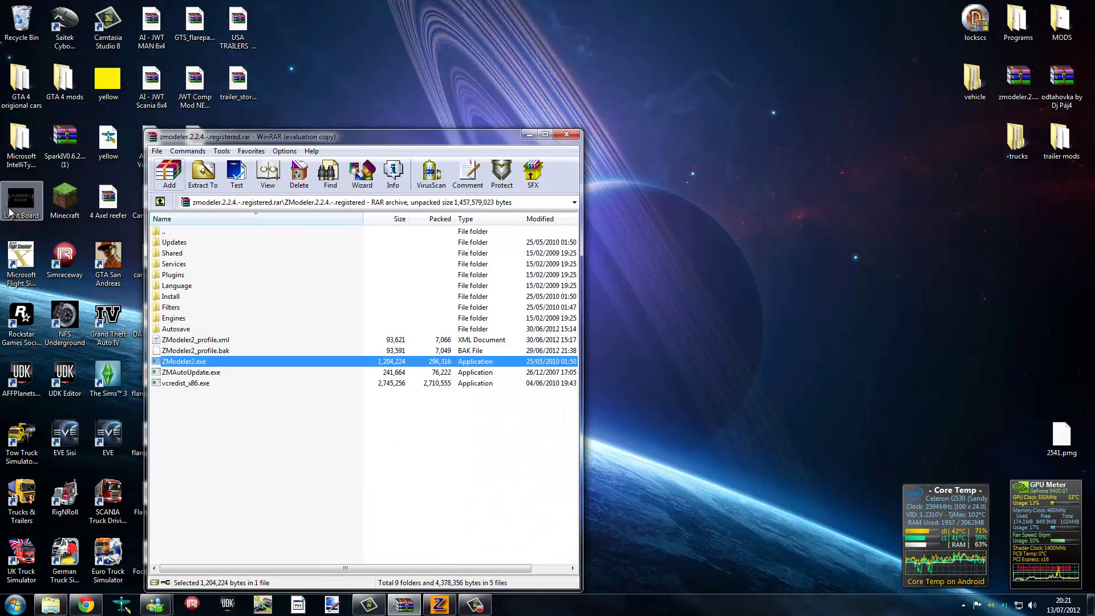
pyautogui.click(529, 135)
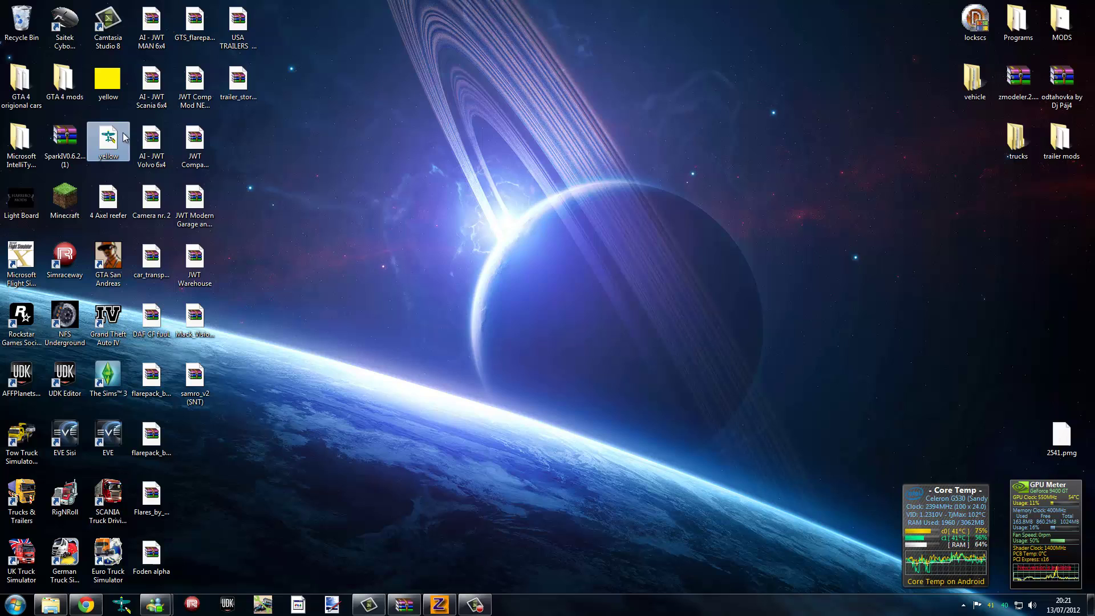
pyautogui.press('Delete')
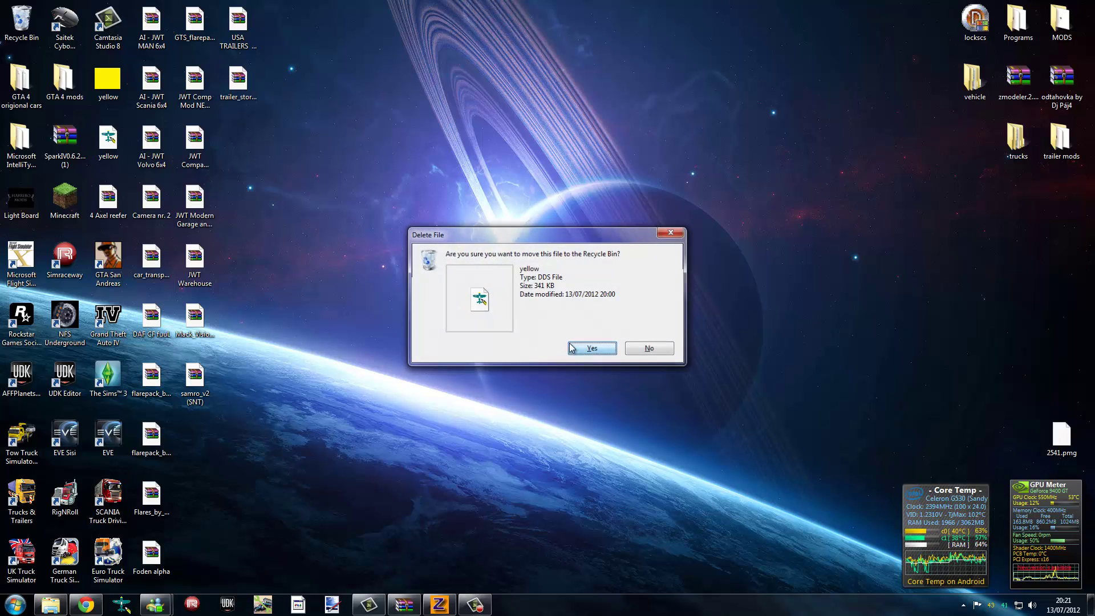
pyautogui.click(586, 348)
# Preview the remaining yellow image, close the preview and bring up its context menu
pyautogui.doubleClick(124, 80)
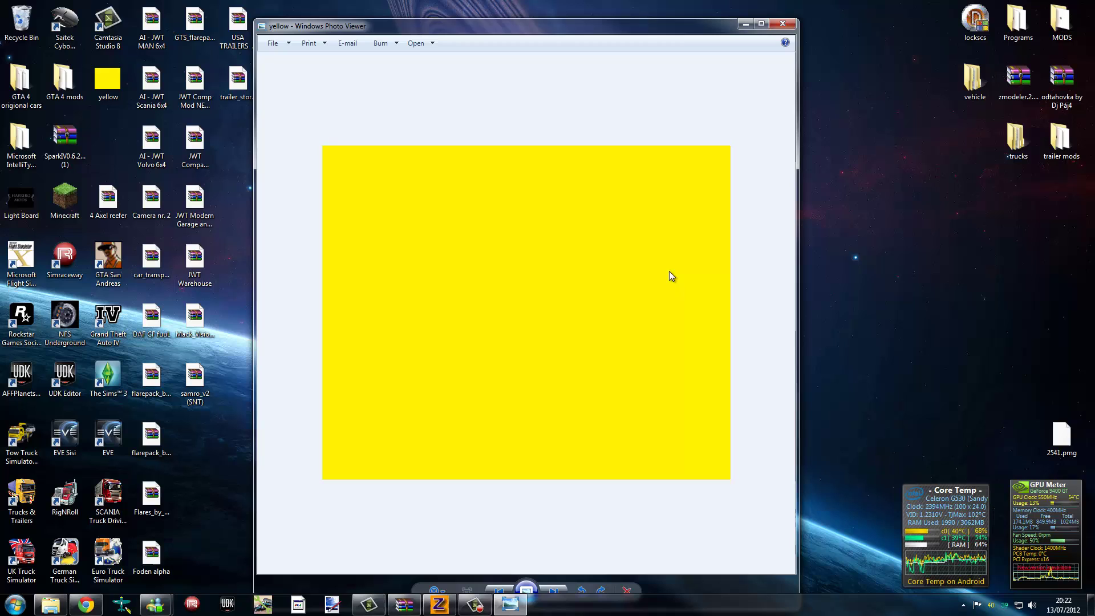
pyautogui.click(783, 24)
pyautogui.rightClick(121, 89)
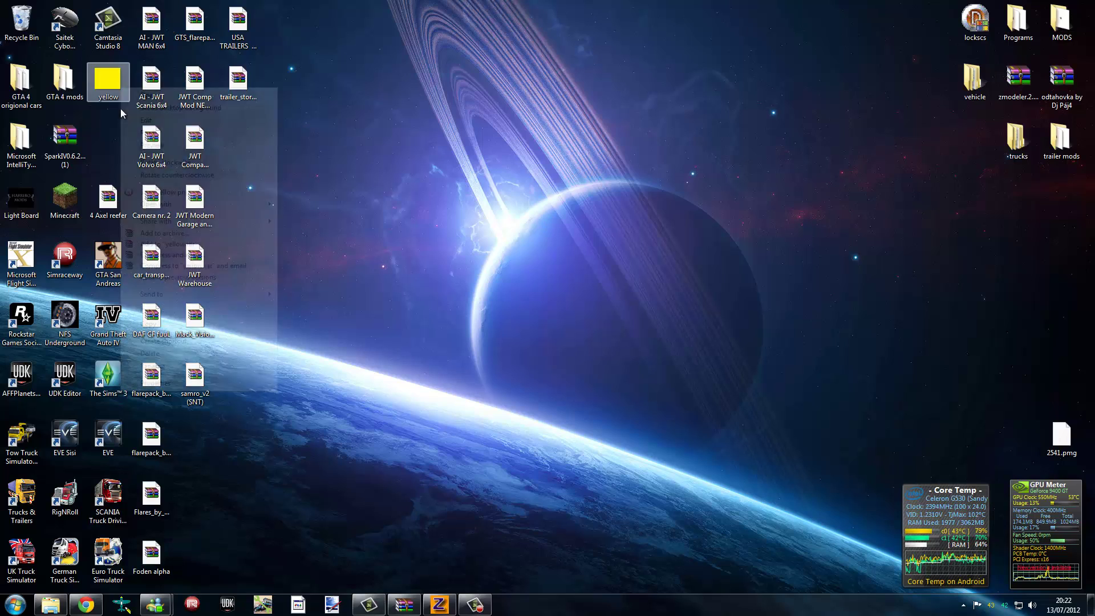
# Open the yellow image in DXT1 Bitmap Manipulator and start a DDS texture export
pyautogui.moveTo(210, 204)
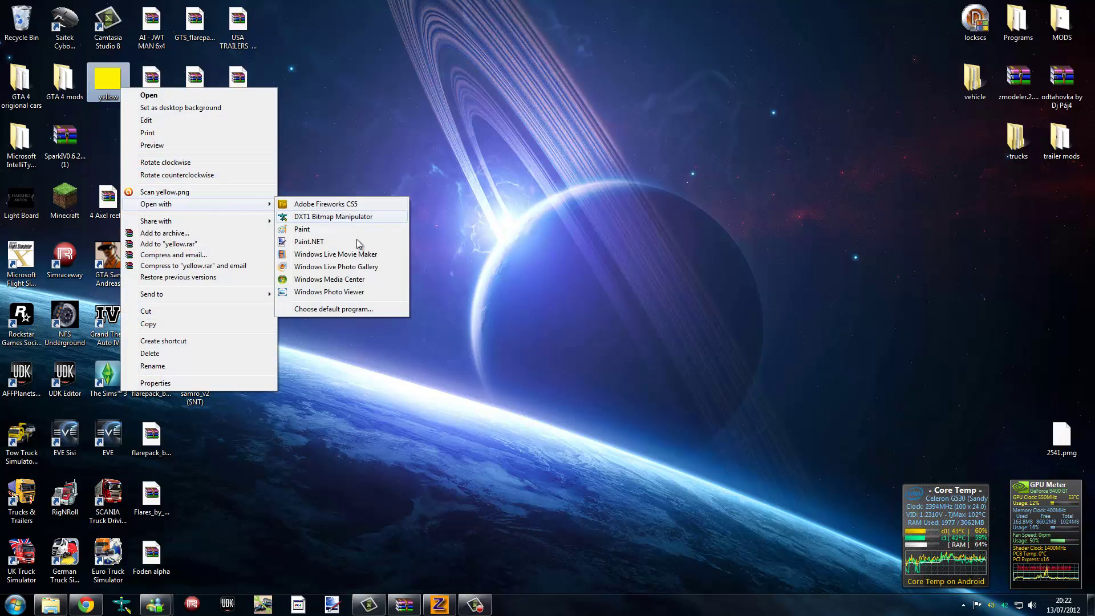
pyautogui.click(318, 216)
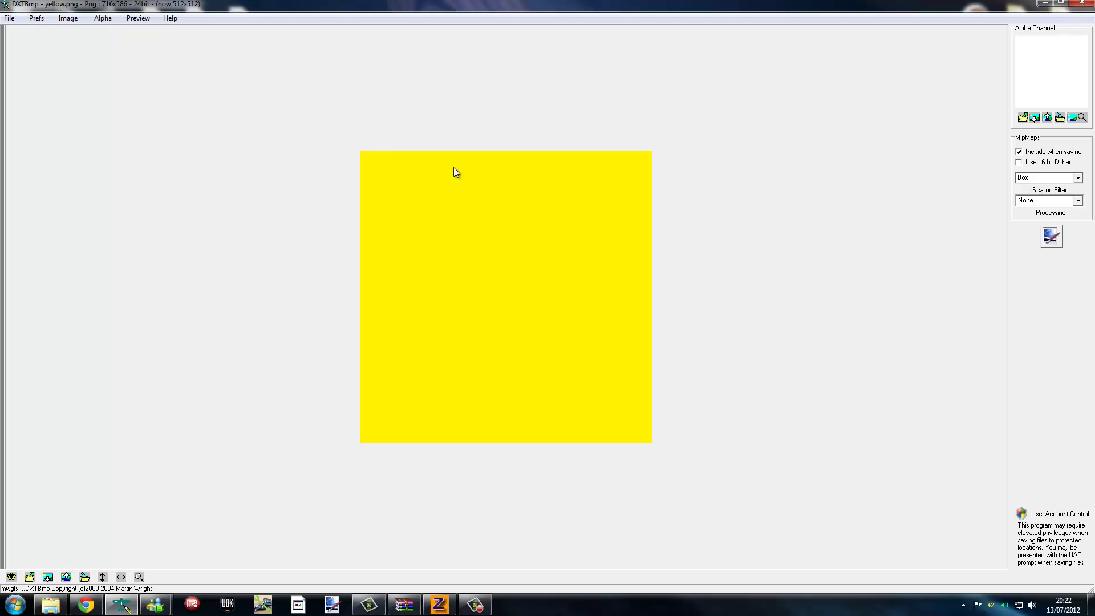
pyautogui.click(9, 18)
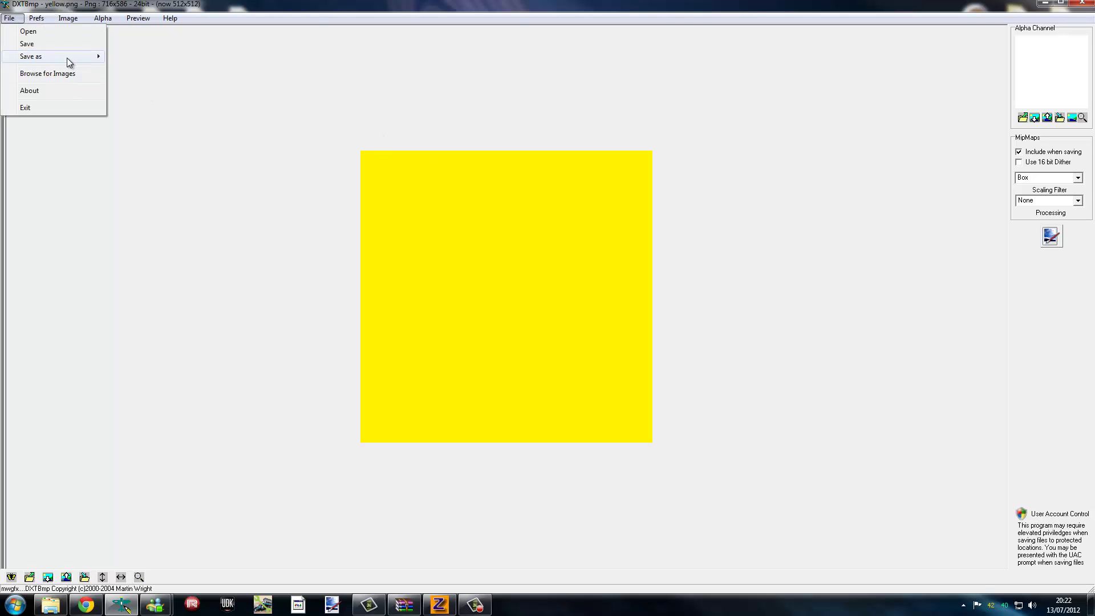
pyautogui.moveTo(73, 57)
pyautogui.click(141, 57)
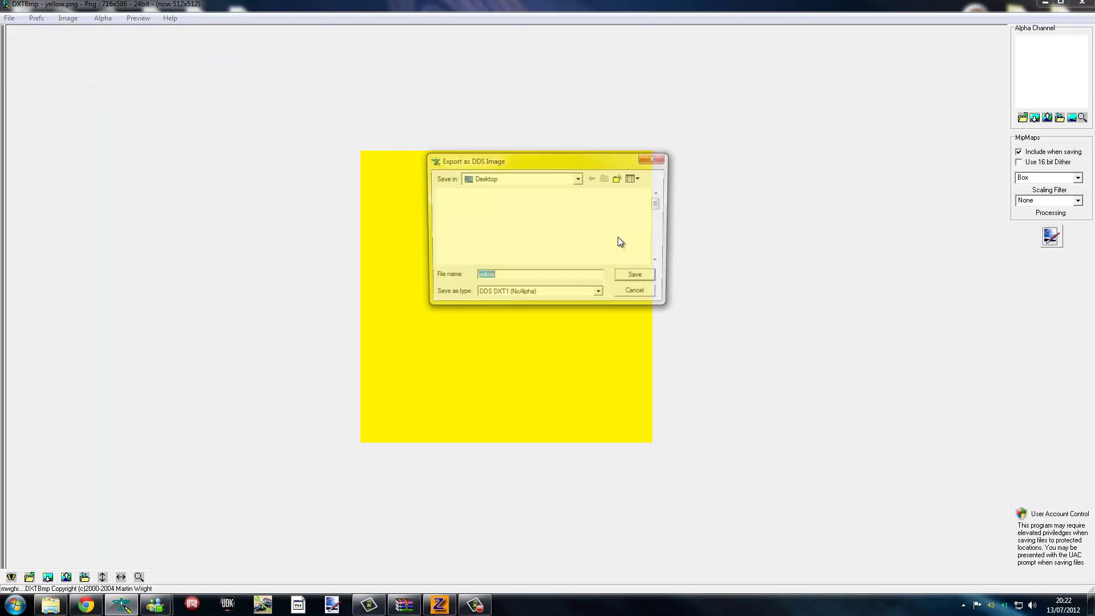
# Save it to the Desktop as DDS DXT5 named yellow, close DXTBmp and return to ZModeler
pyautogui.click(600, 294)
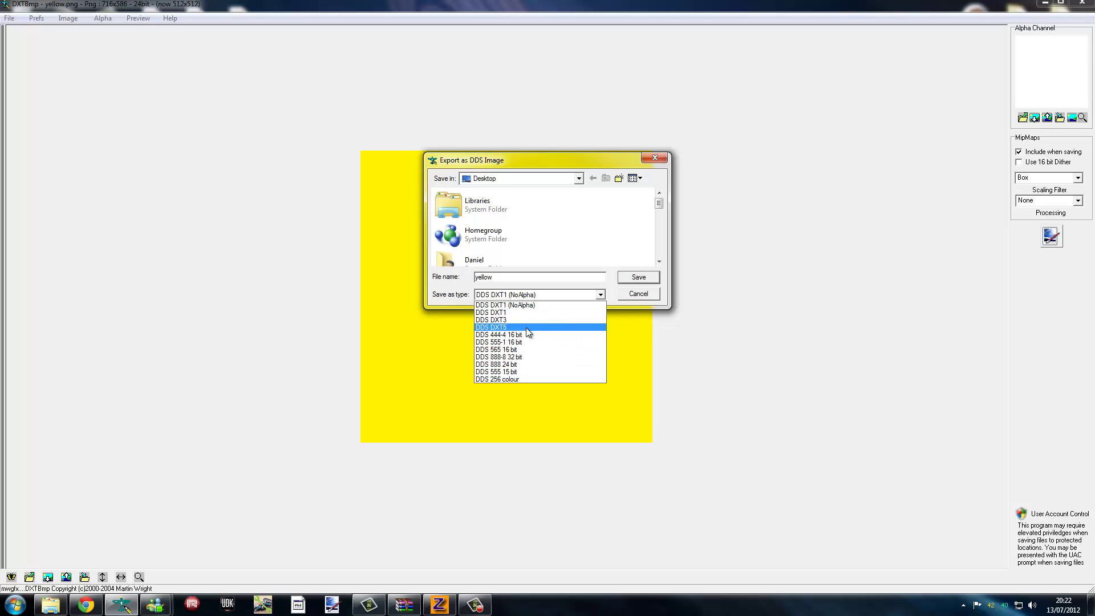
pyautogui.click(512, 327)
pyautogui.click(549, 279)
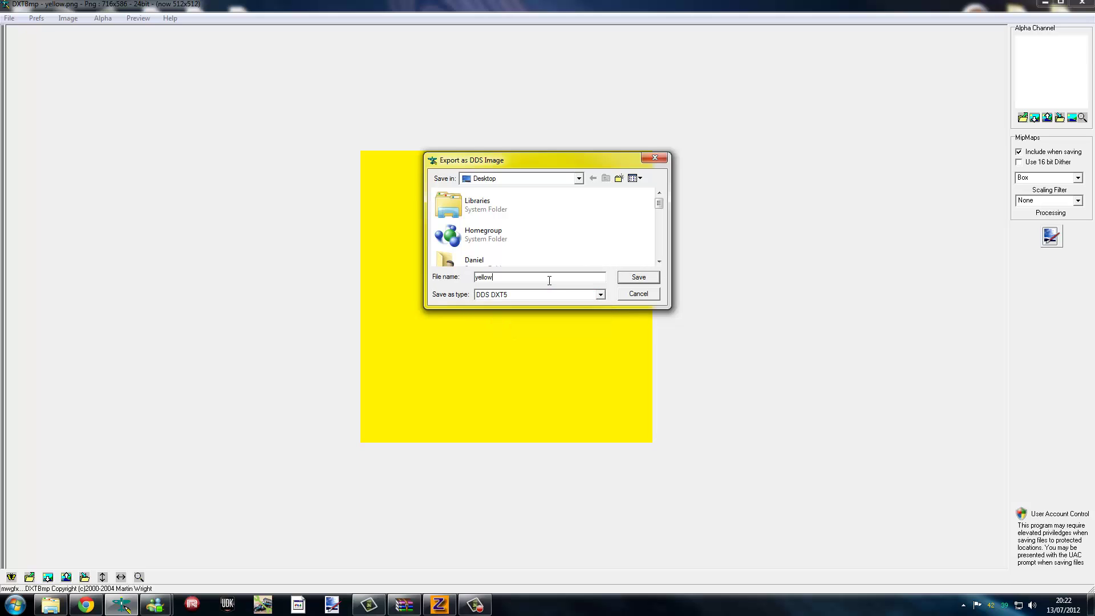
pyautogui.click(639, 277)
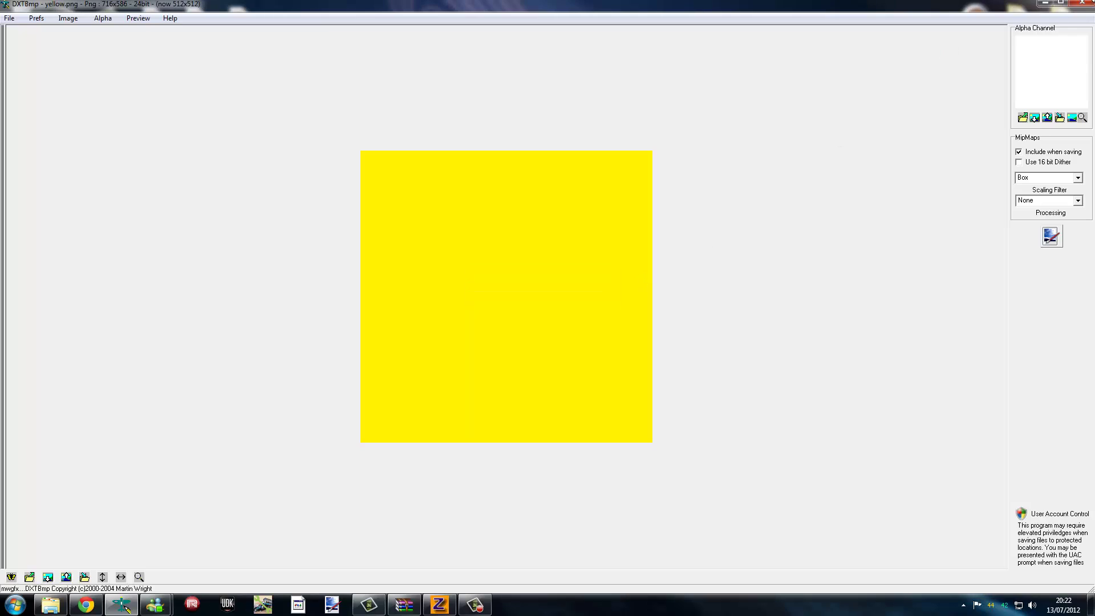
pyautogui.click(1078, 4)
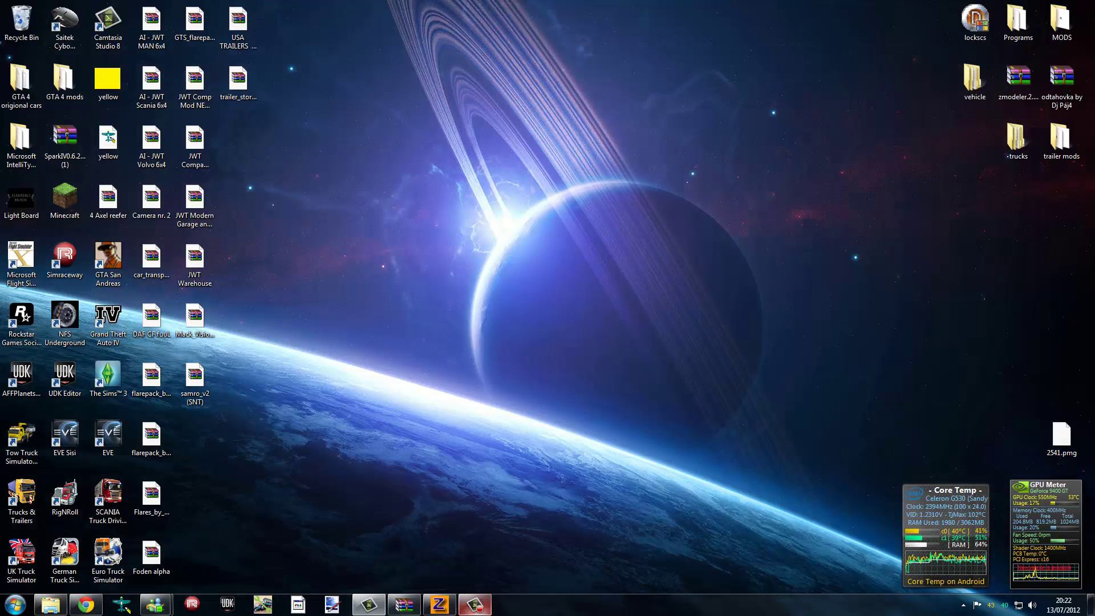
pyautogui.click(435, 604)
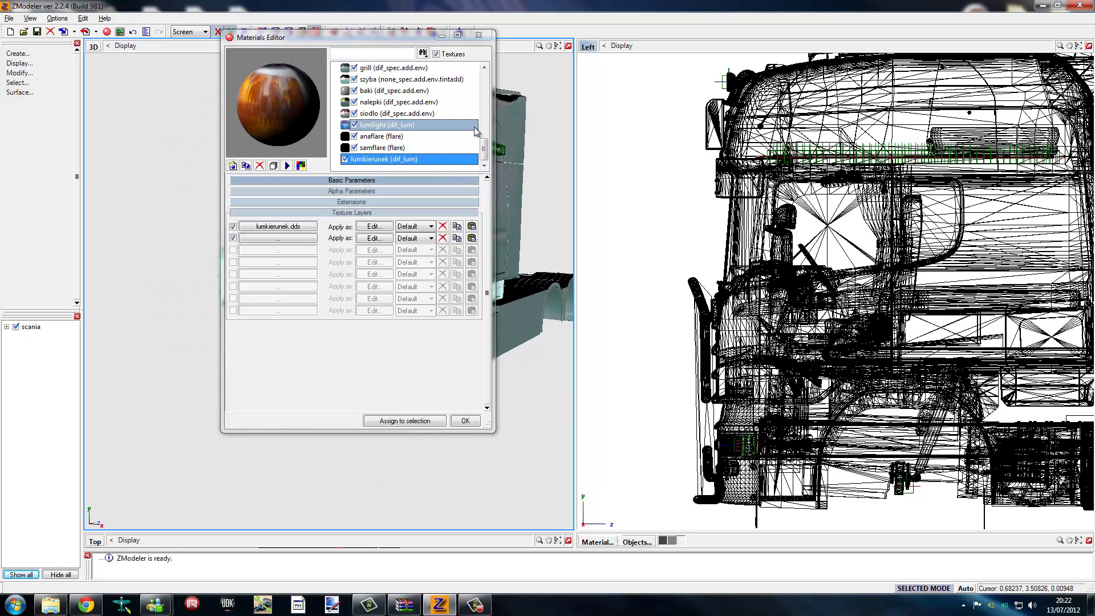
# Select the Light Board material (light board.dds, generic.dds) and orbit the view to the truck's front
pyautogui.moveTo(483, 149); pyautogui.dragTo(483, 74)
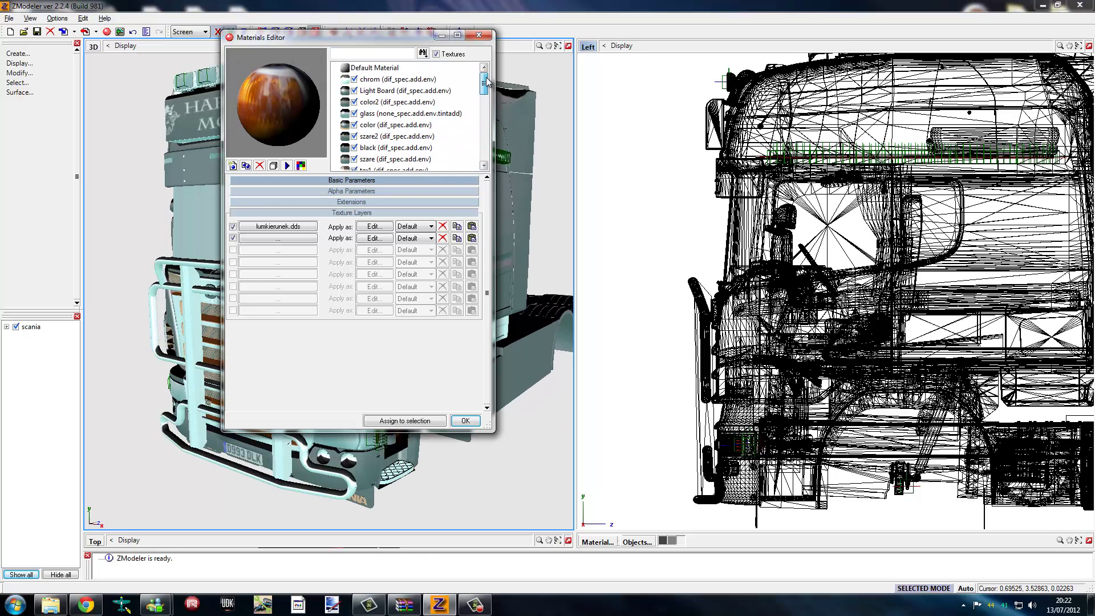
pyautogui.click(457, 93)
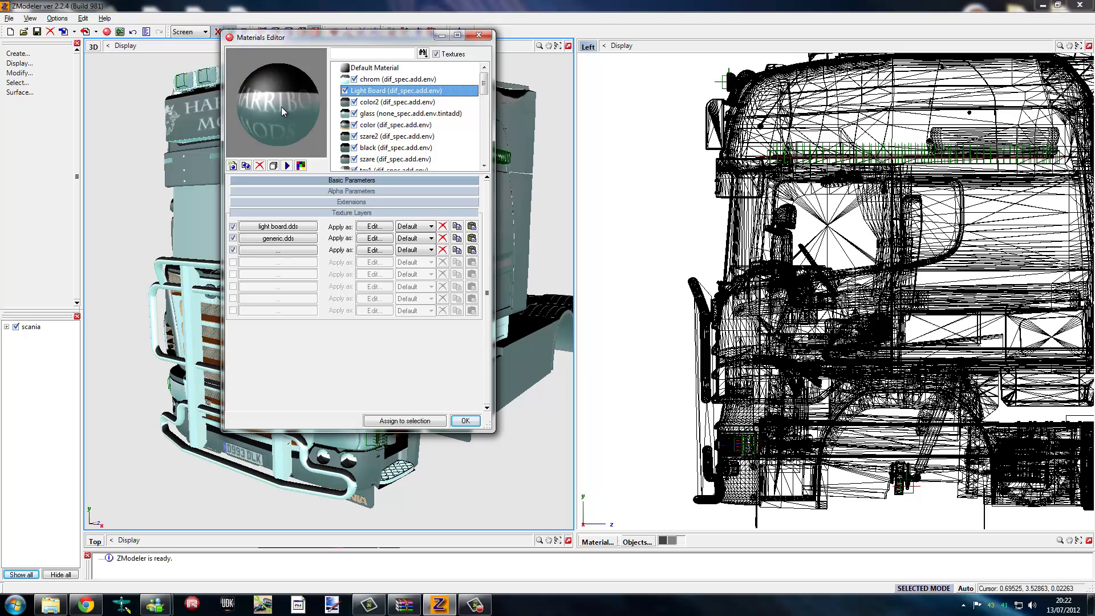
pyautogui.doubleClick(437, 91)
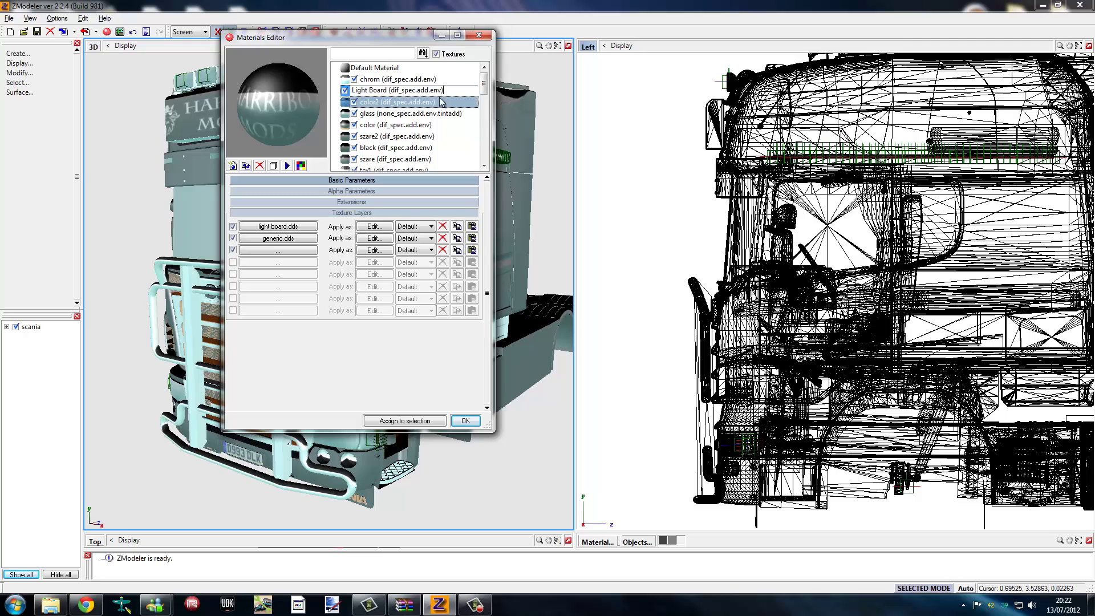
pyautogui.moveTo(349, 37); pyautogui.dragTo(600, 28)
pyautogui.moveTo(363, 138); pyautogui.dragTo(351, 81, button='middle')
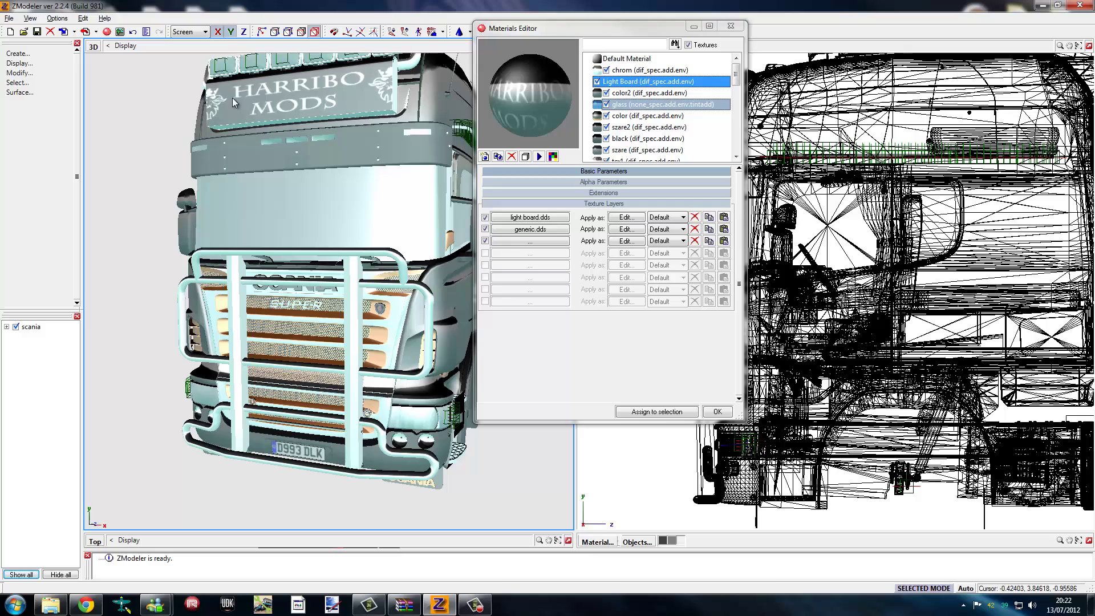
pyautogui.moveTo(389, 117); pyautogui.dragTo(515, 55, button='middle')
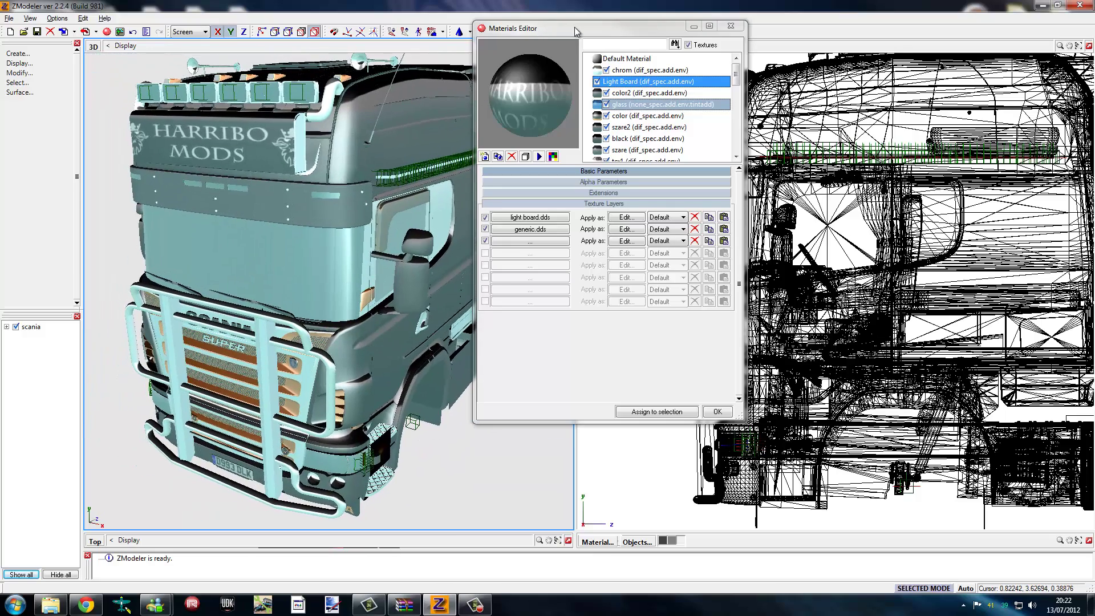
pyautogui.moveTo(576, 31); pyautogui.dragTo(400, 49)
# Add a new material and rename it yellow
pyautogui.click(502, 103)
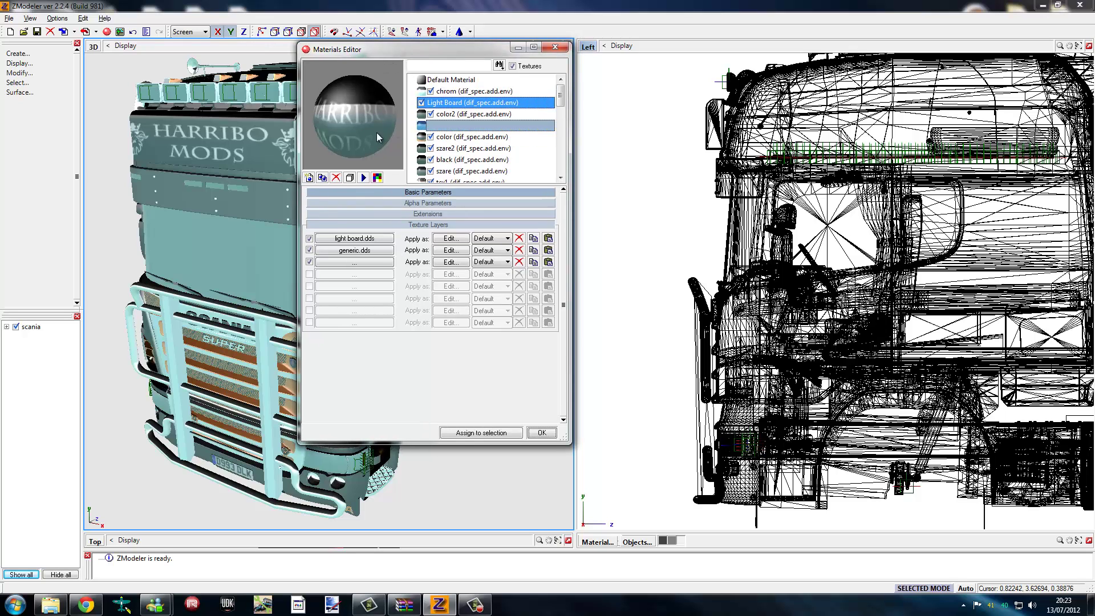
pyautogui.click(323, 178)
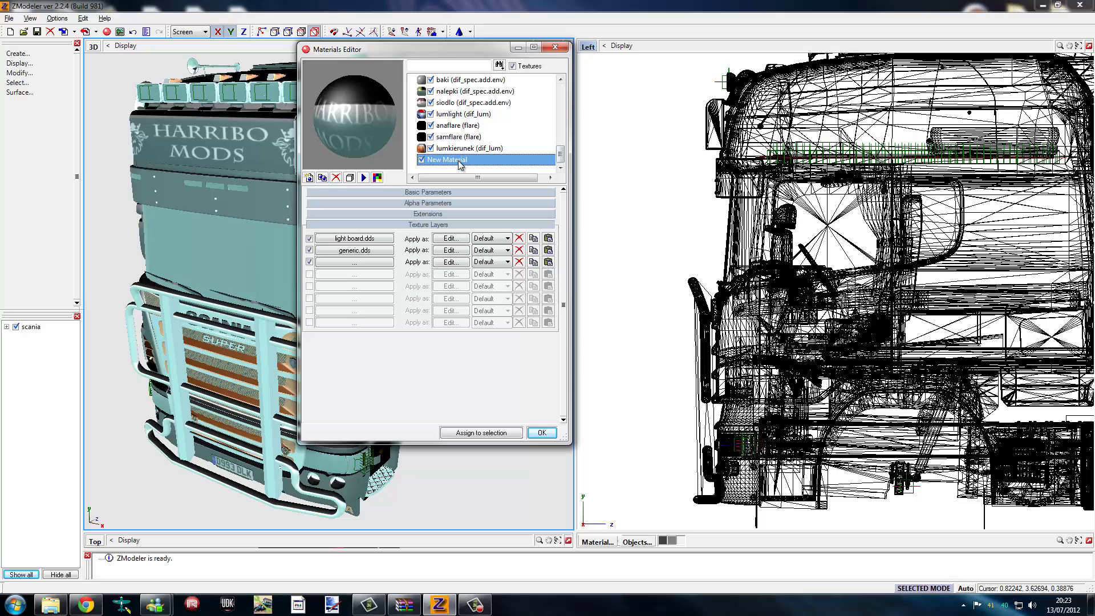
pyautogui.click(463, 160)
pyautogui.moveTo(471, 161); pyautogui.dragTo(408, 170)
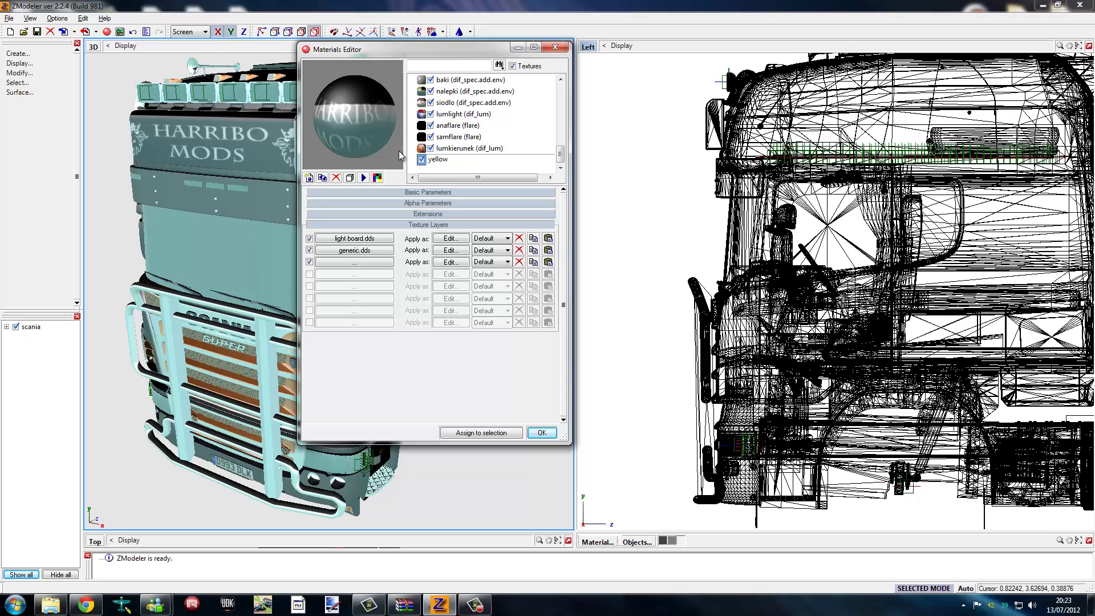
pyautogui.press('Return')
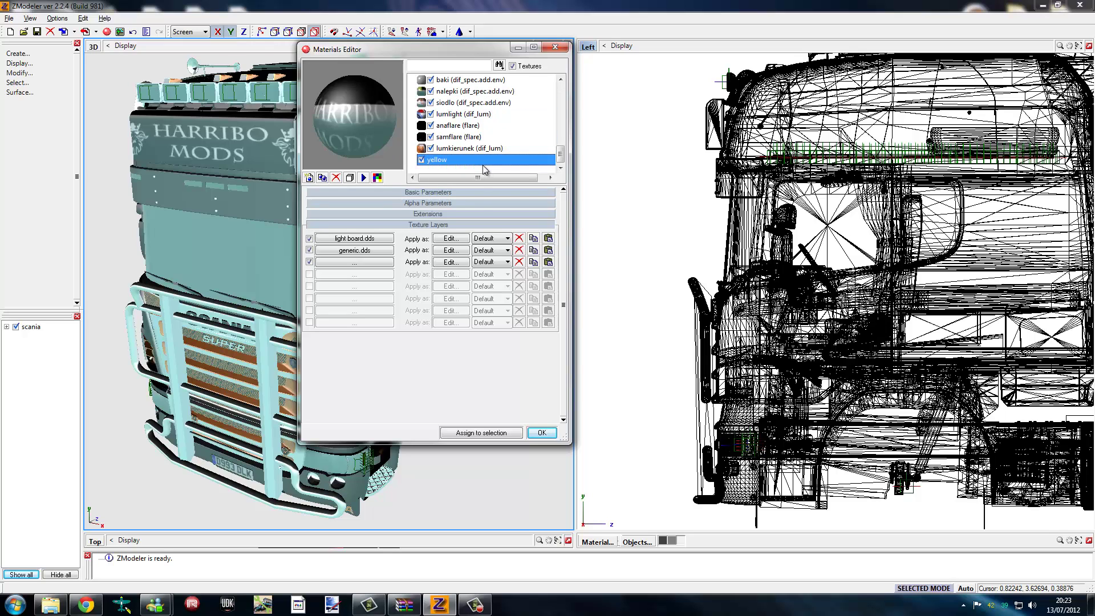
# Copy the (dif_spec.add.env) suffix from Light Board's name and append it to yellow
pyautogui.click(562, 129)
pyautogui.click(561, 128)
pyautogui.click(502, 102)
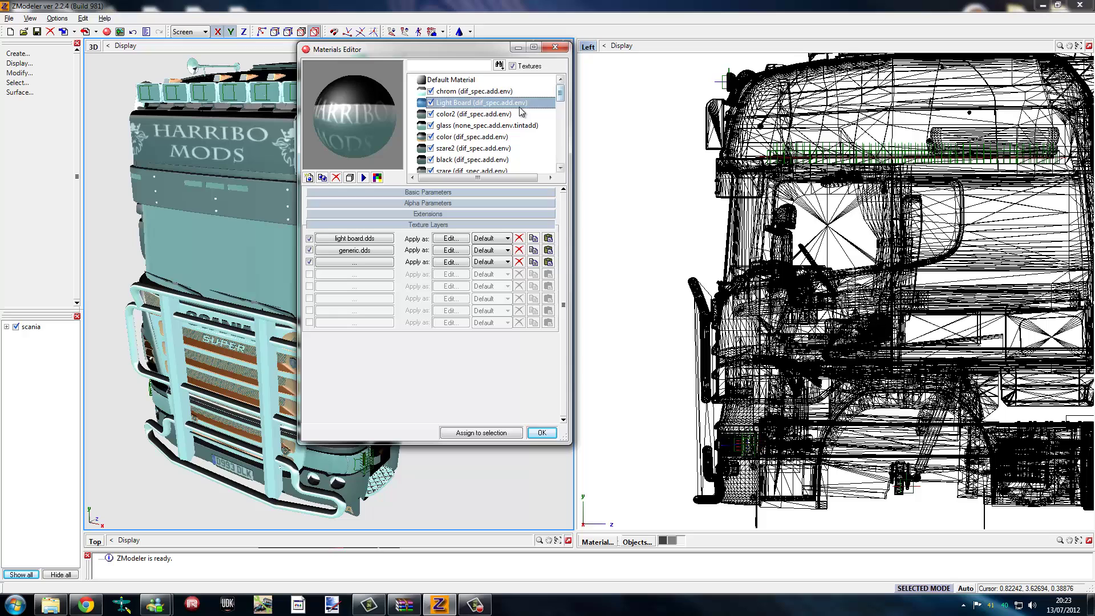
pyautogui.click(513, 104)
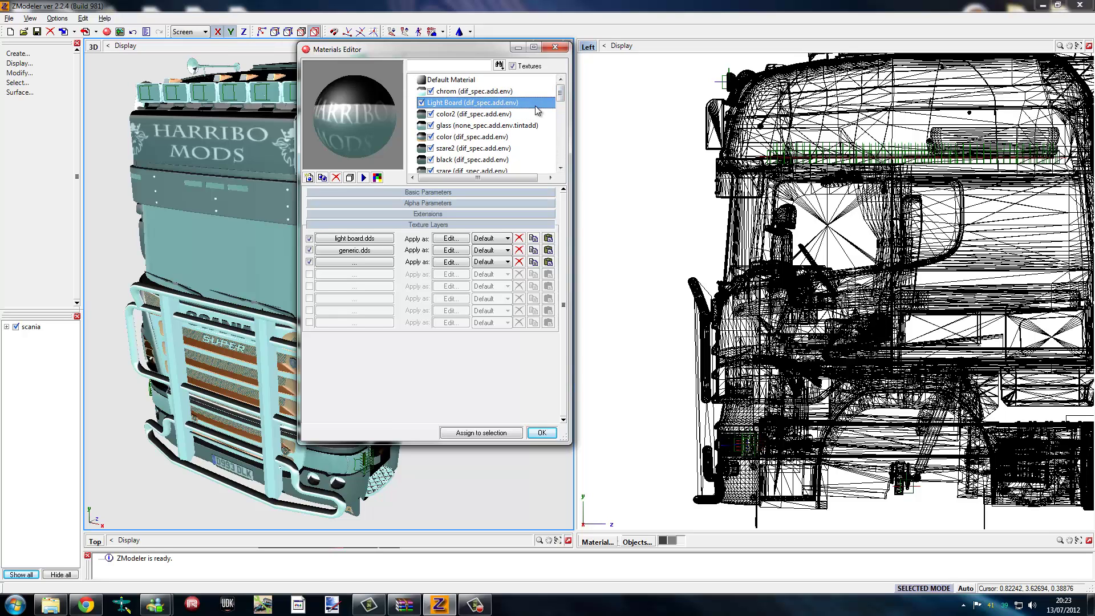
pyautogui.click(473, 114)
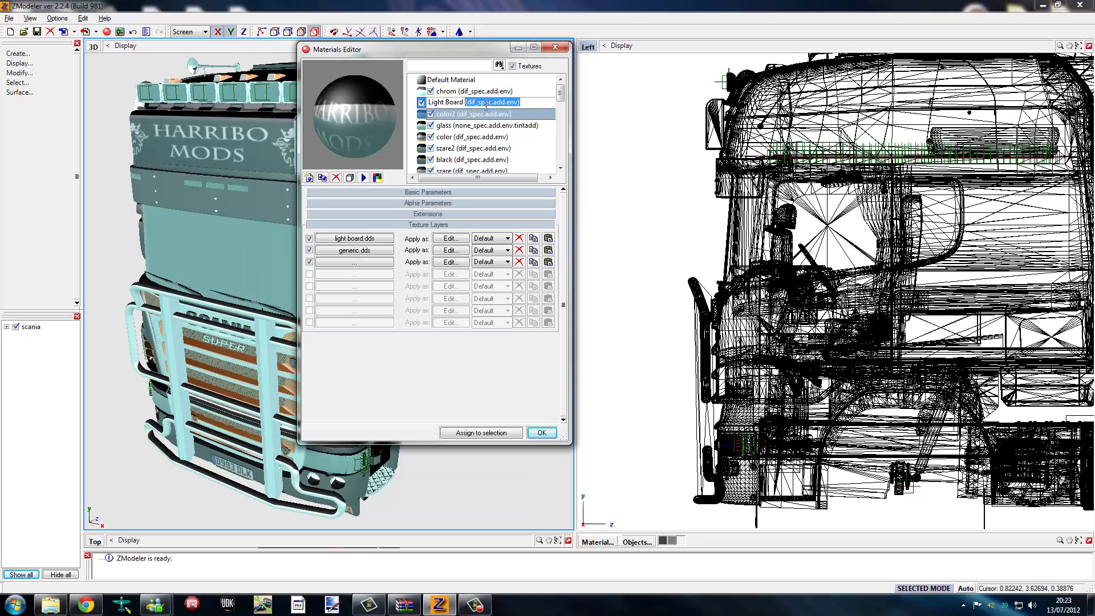
pyautogui.rightClick(486, 105)
pyautogui.click(581, 142)
pyautogui.scroll(-5, 547, 167)
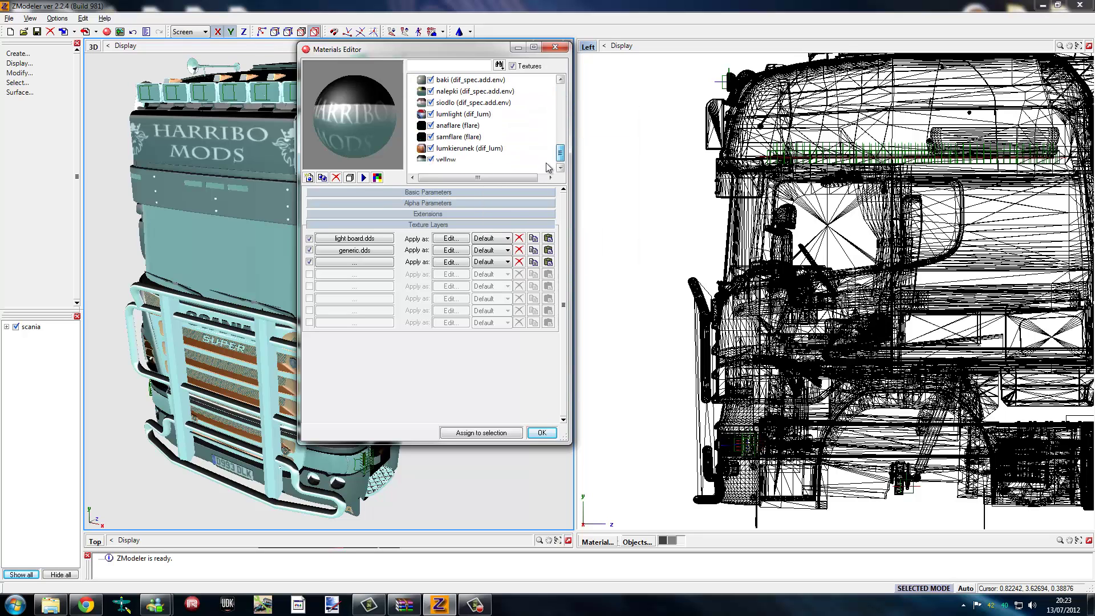
pyautogui.click(491, 158)
pyautogui.click(491, 158)
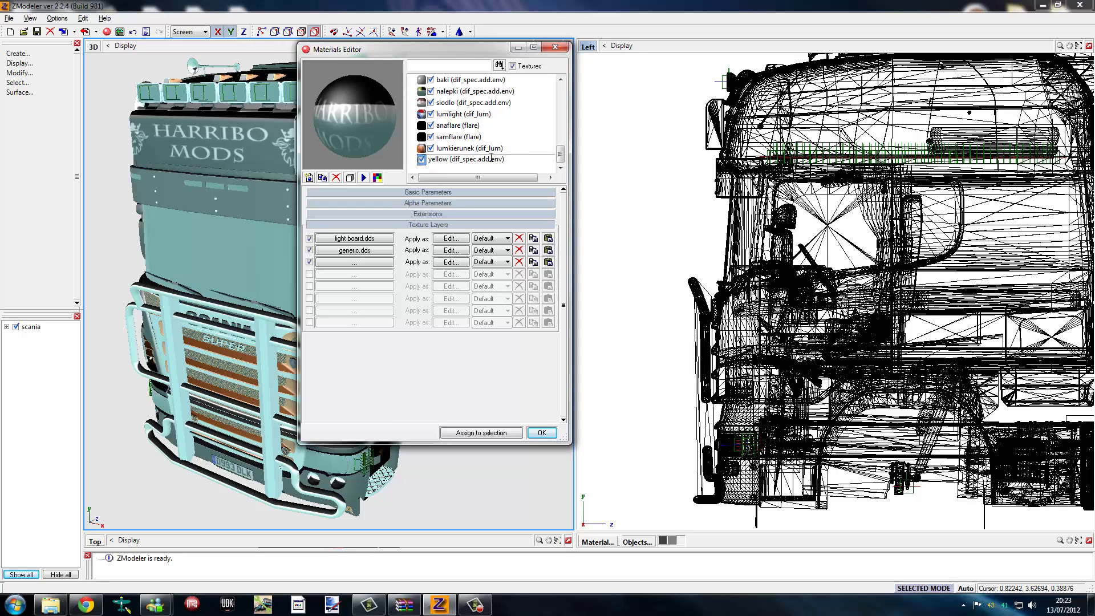
pyautogui.click(535, 164)
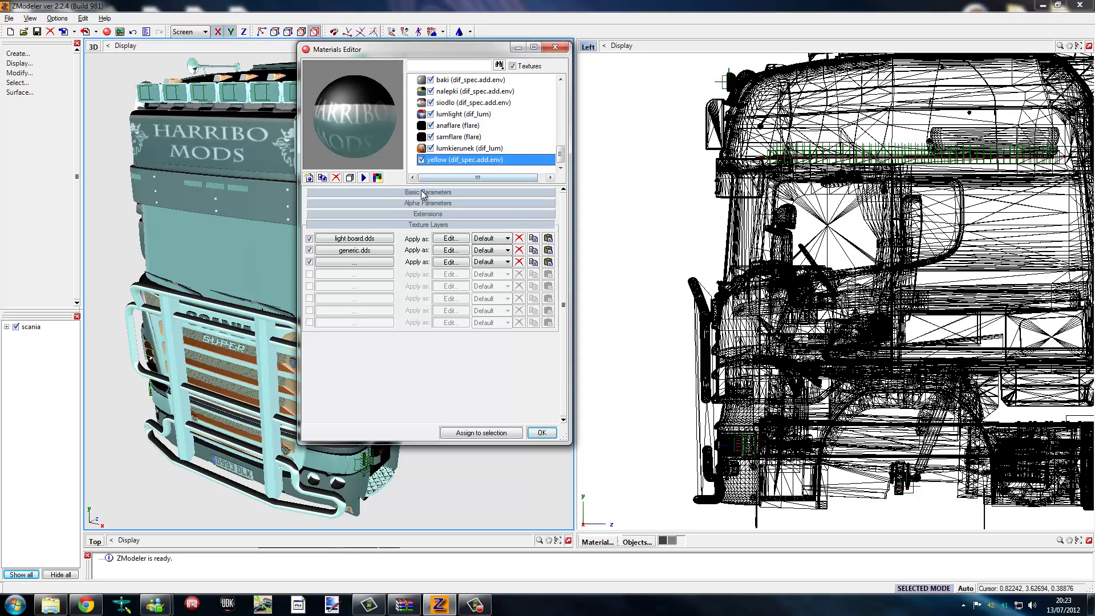
# Load the yellow PNG from the Desktop as yellow.dds and make it the yellow material's first texture layer
pyautogui.click(354, 238)
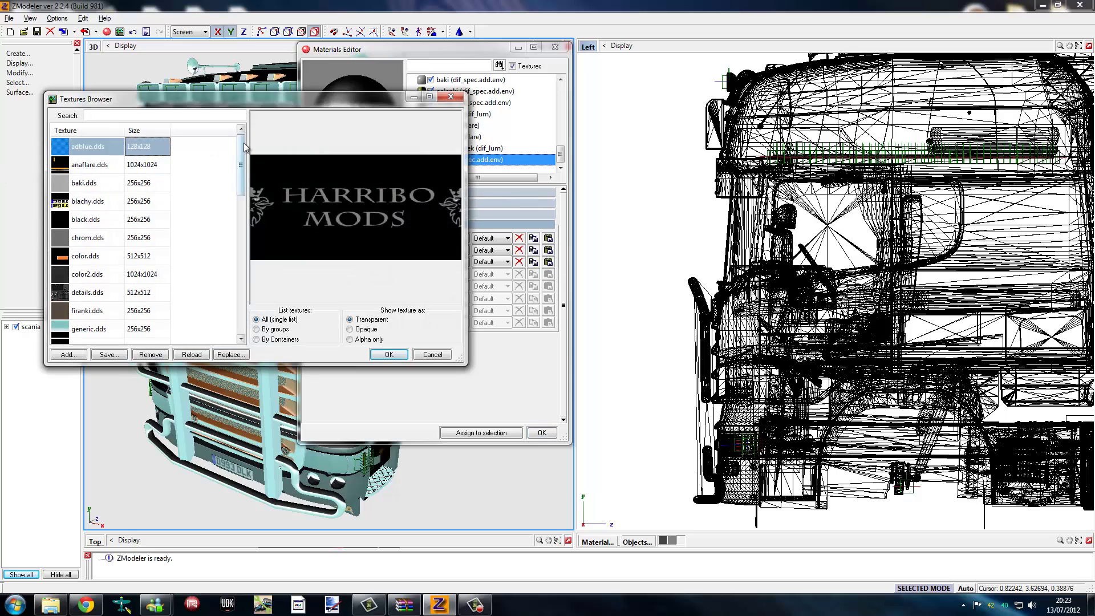
pyautogui.scroll(-6, 223, 285)
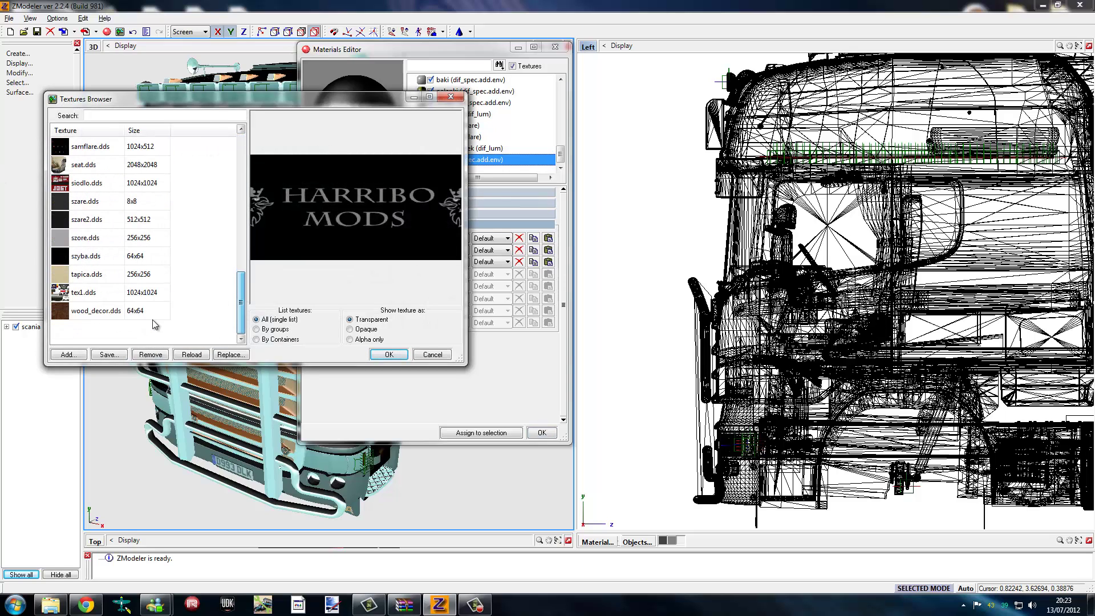
pyautogui.click(103, 331)
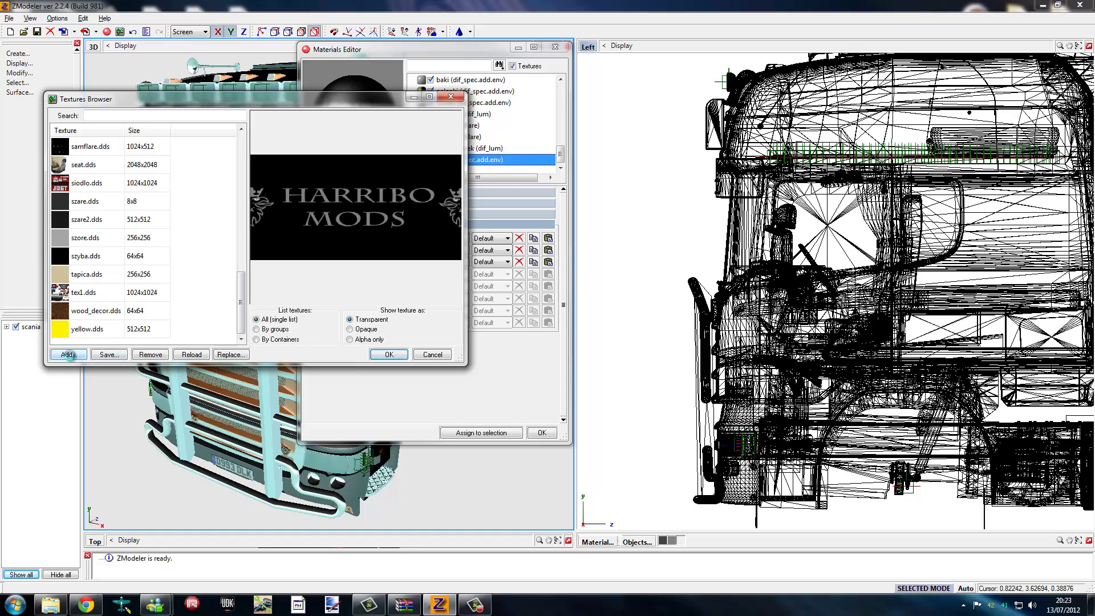
pyautogui.click(68, 354)
pyautogui.click(147, 215)
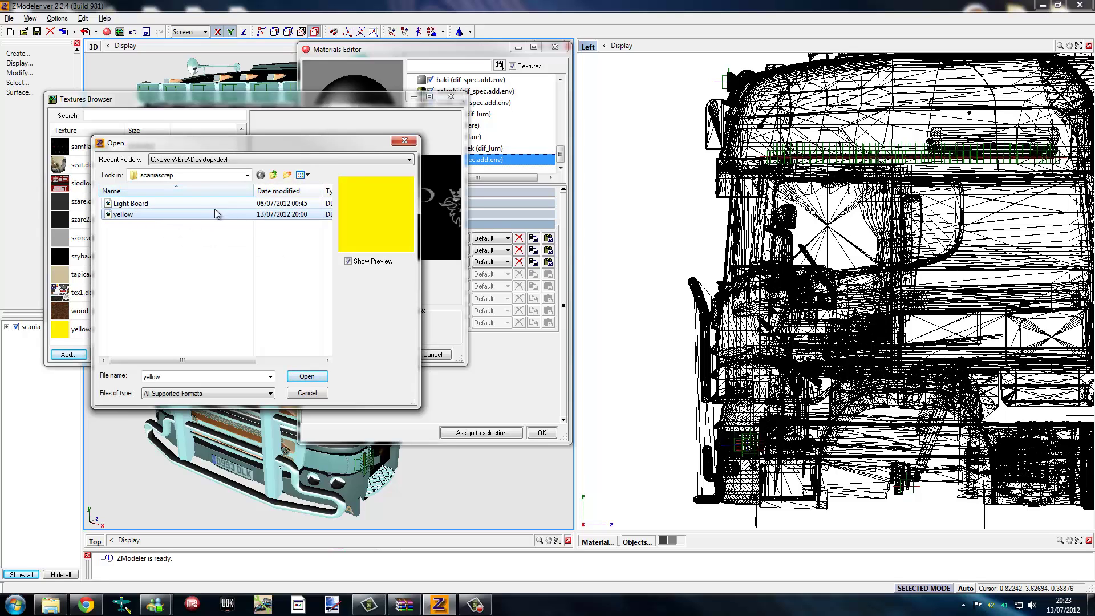
pyautogui.click(248, 175)
pyautogui.click(153, 197)
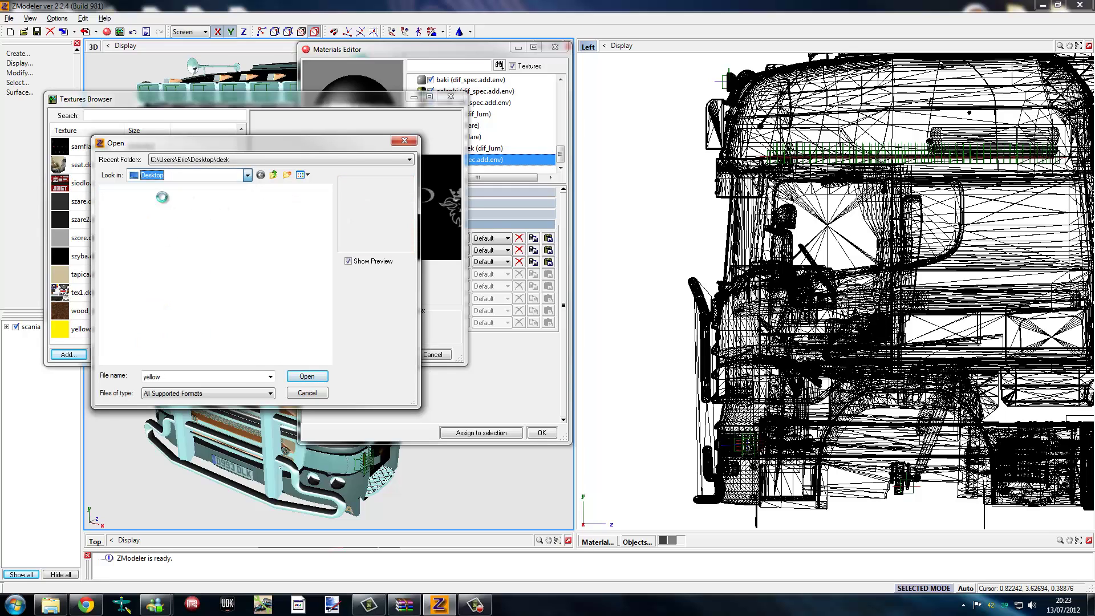
pyautogui.scroll(-3, 329, 330)
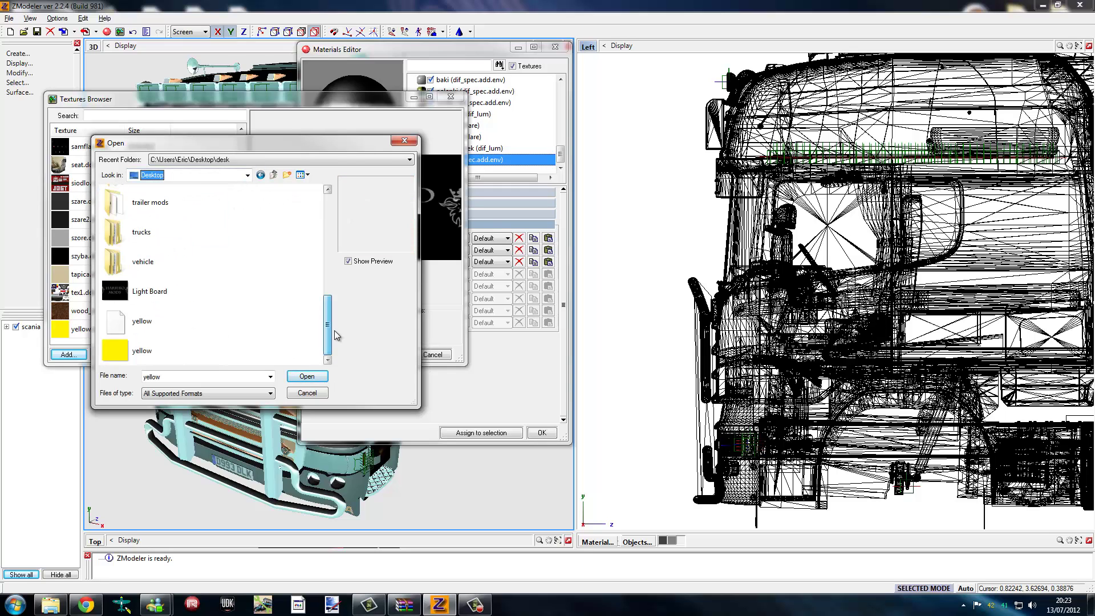
pyautogui.click(166, 342)
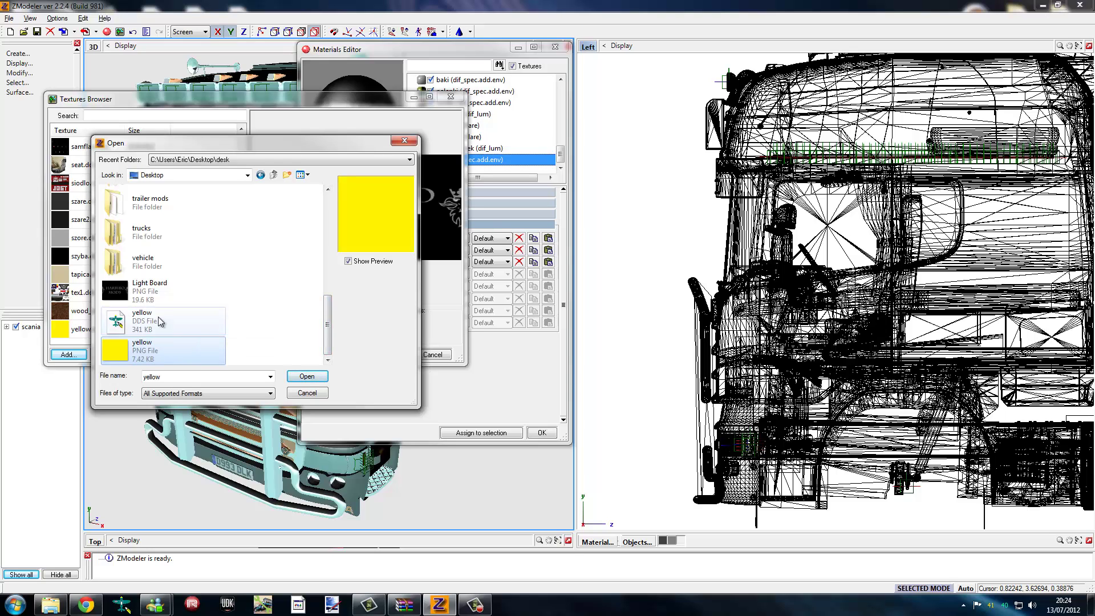
pyautogui.click(405, 142)
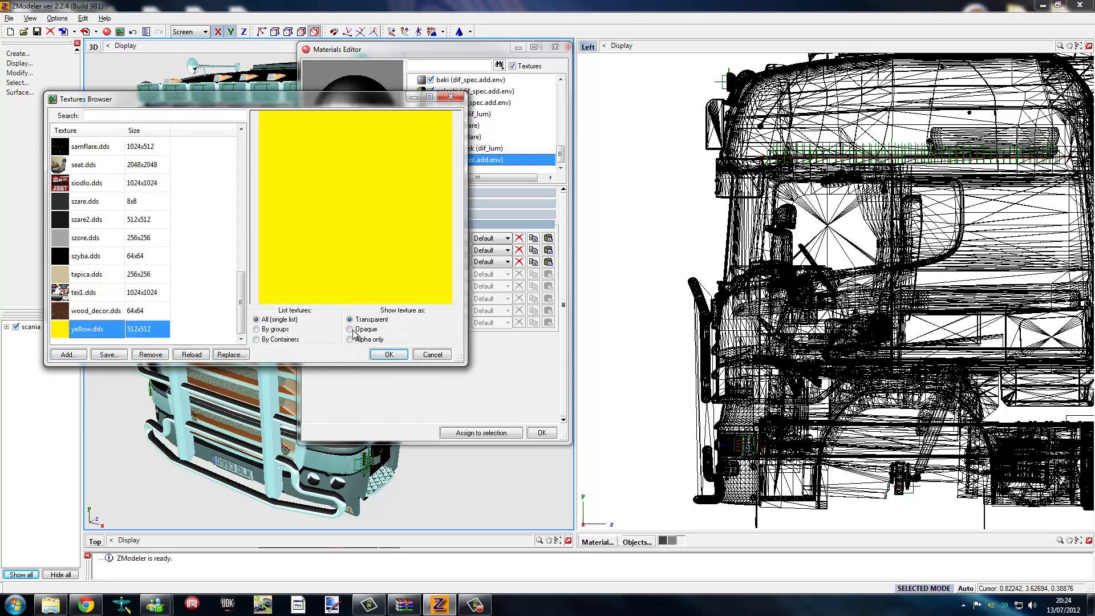
pyautogui.click(387, 354)
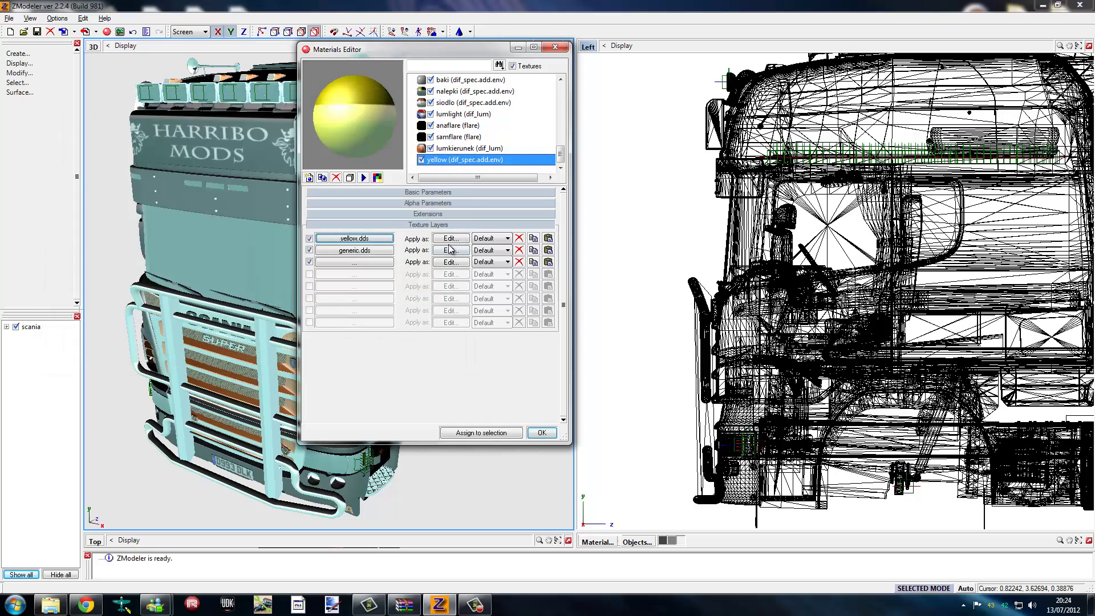
# Close the Materials Editor and open the bull bar's material setting in Properties
pyautogui.click(542, 433)
pyautogui.click(692, 282)
pyautogui.rightClick(693, 282)
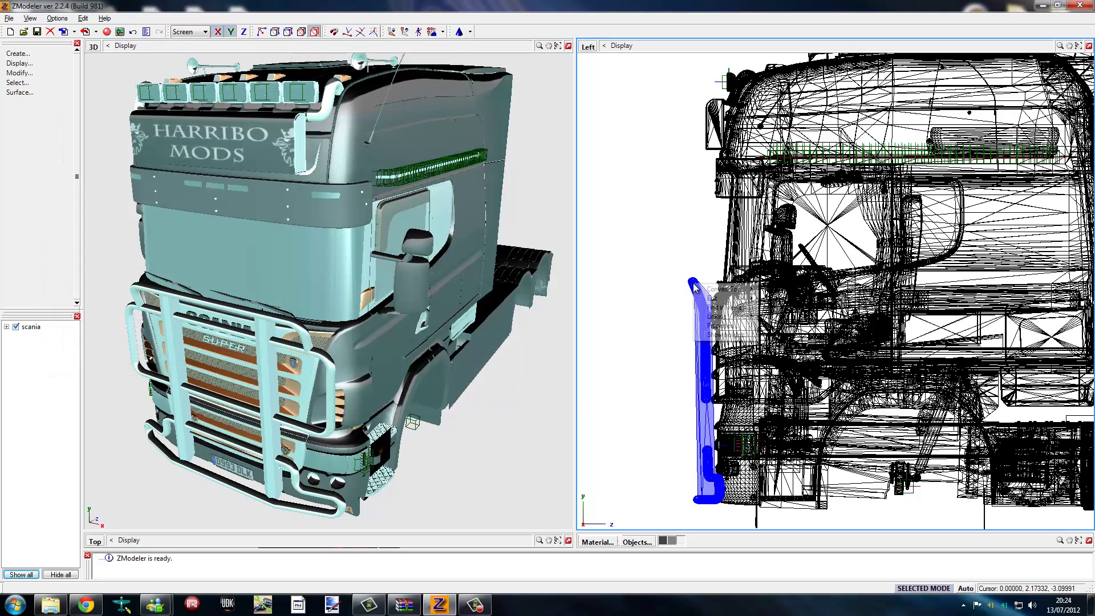
pyautogui.click(746, 326)
pyautogui.click(591, 219)
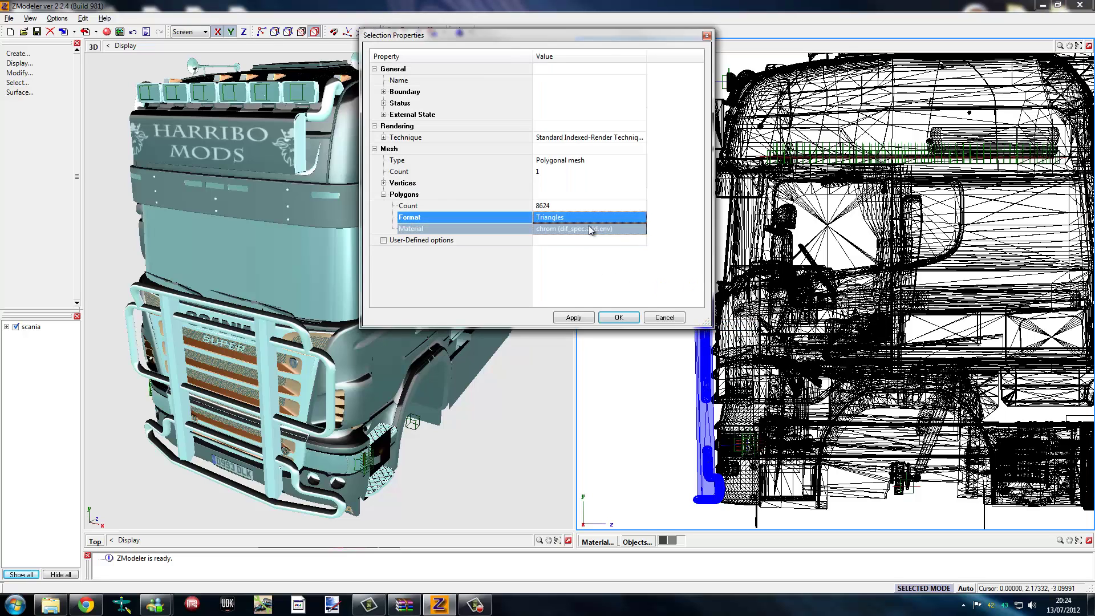
pyautogui.click(591, 229)
# Assign the yellow (dif_spec.add.env) material to the bull bar and check its colour in the 3D view
pyautogui.moveTo(644, 267); pyautogui.dragTo(644, 368)
pyautogui.click(594, 489)
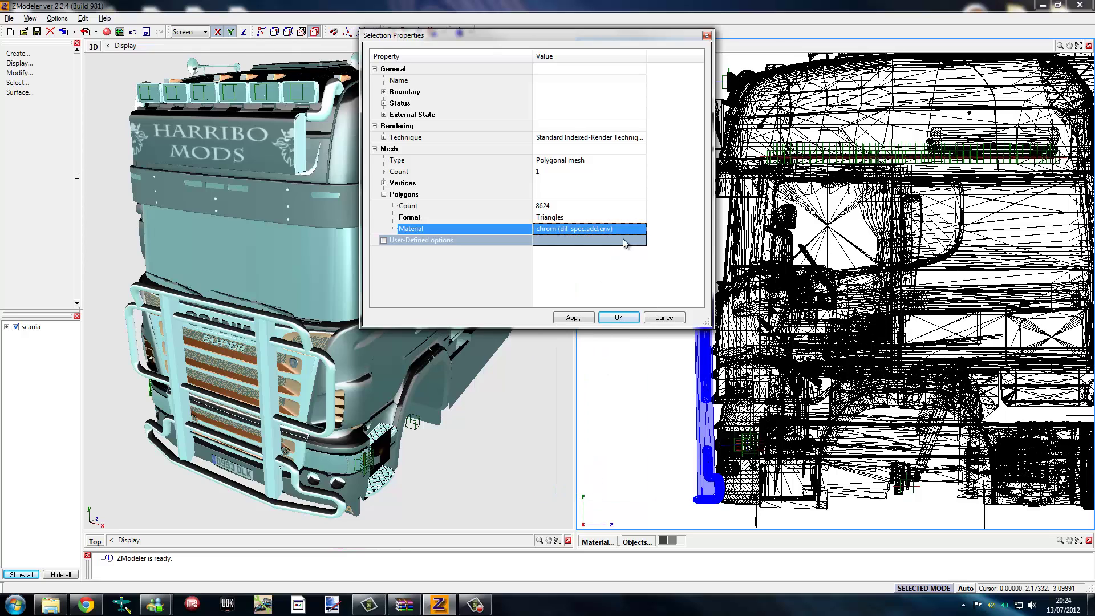
pyautogui.click(625, 229)
pyautogui.scroll(-3, 630, 350)
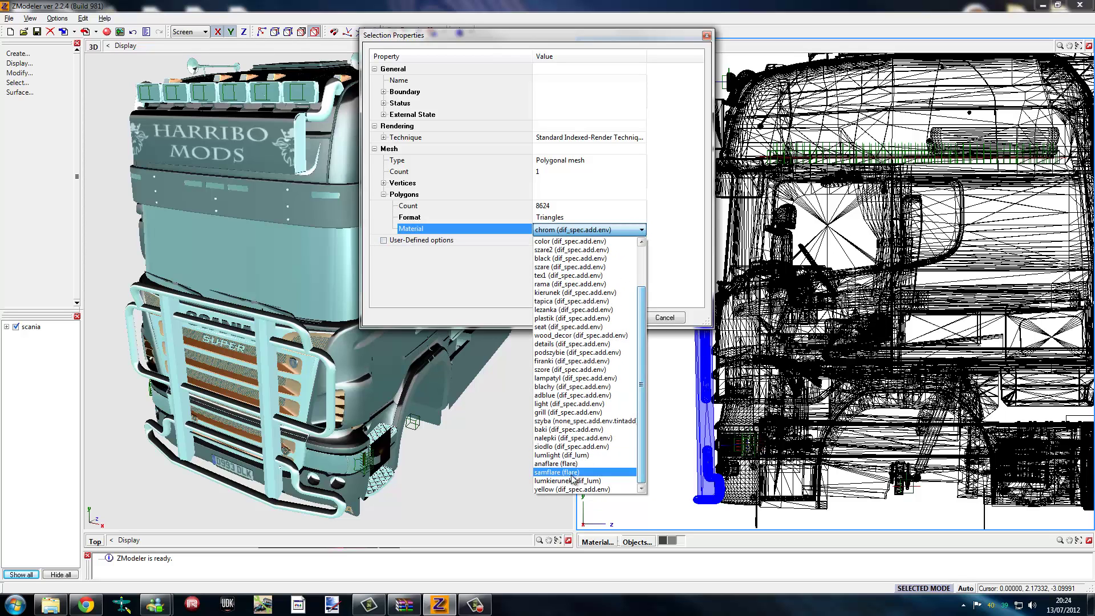
pyautogui.click(571, 490)
pyautogui.click(621, 318)
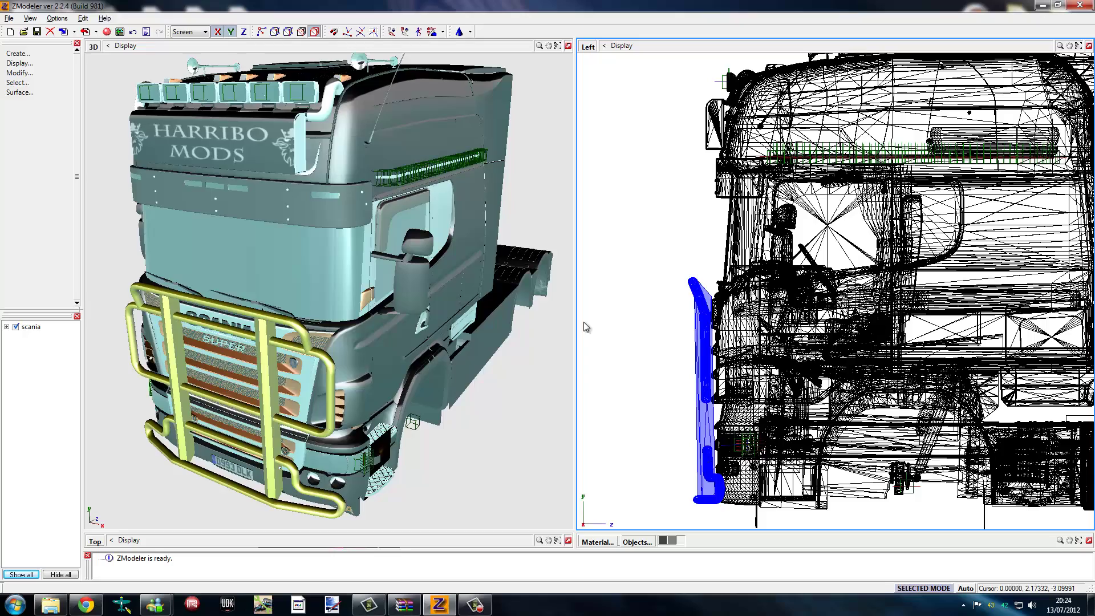
pyautogui.click(374, 364)
pyautogui.moveTo(374, 365)
pyautogui.mouseDown(button='middle')
pyautogui.moveTo(436, 340)
pyautogui.moveTo(376, 370)
pyautogui.moveTo(374, 388)
pyautogui.moveTo(340, 368)
pyautogui.moveTo(370, 371)
pyautogui.mouseUp(button='middle')
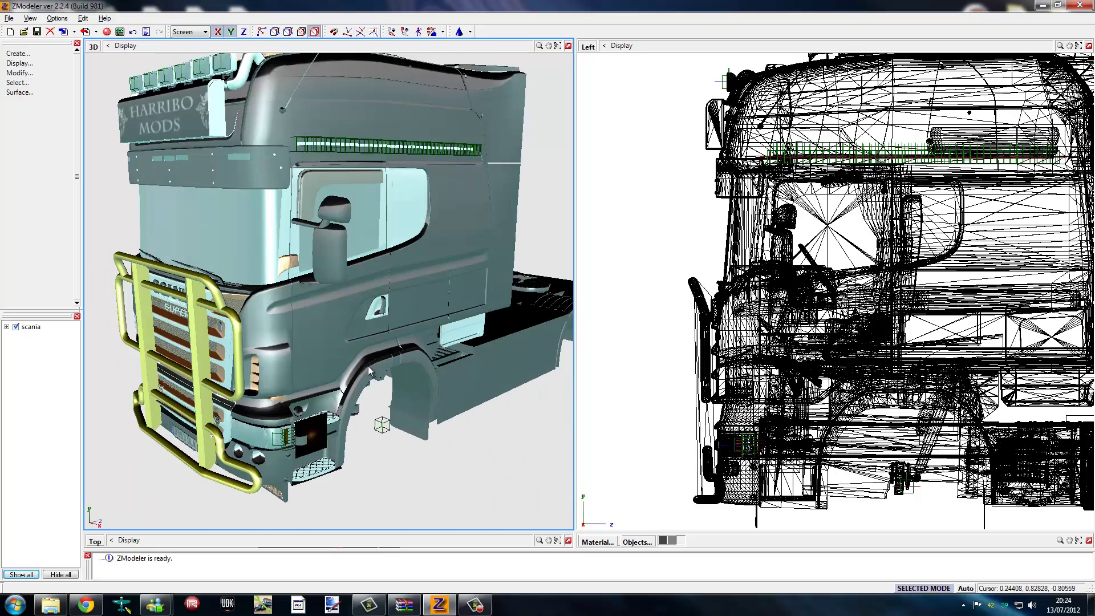
# Start exporting the truck model with scania.pmg as the target file
pyautogui.click(9, 18)
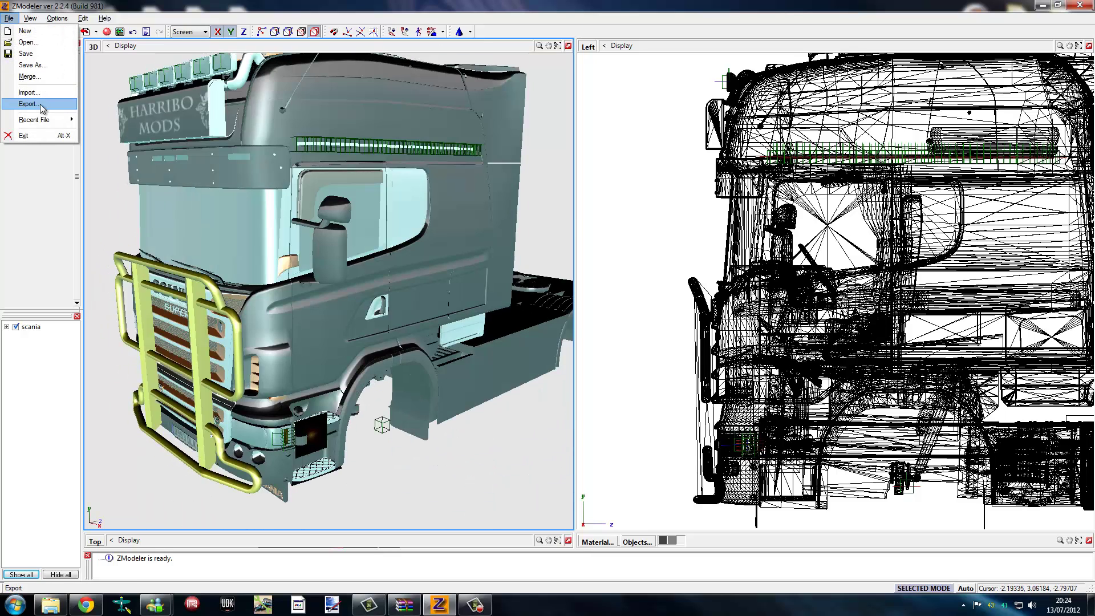
pyautogui.click(23, 103)
pyautogui.click(421, 229)
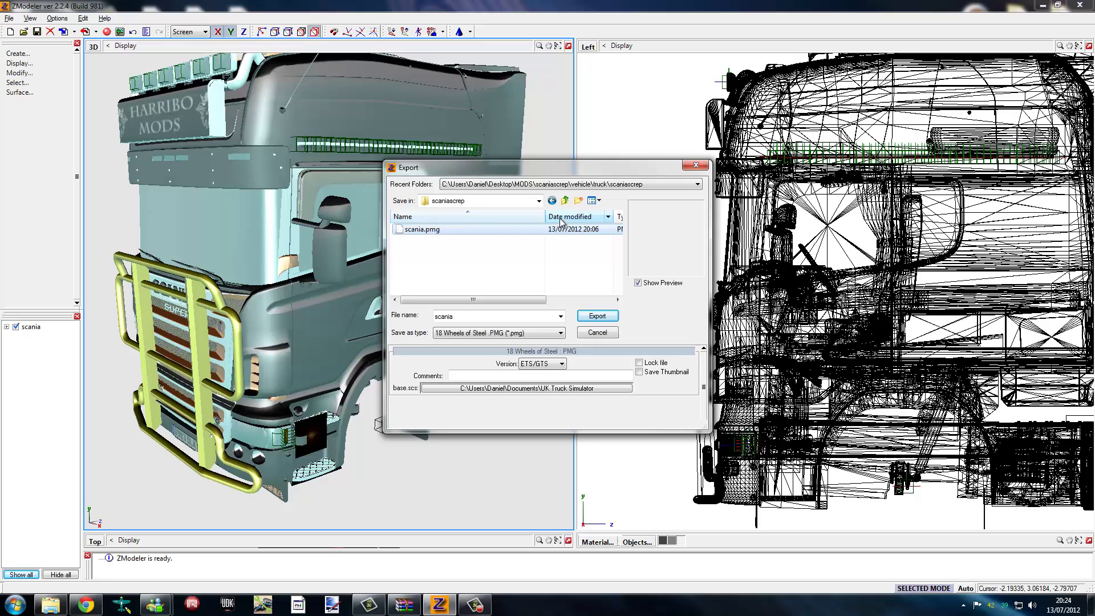
# Set the base.scs folder to vehicle\truck\scaniascrep, then export and replace scania.pmg
pyautogui.click(566, 388)
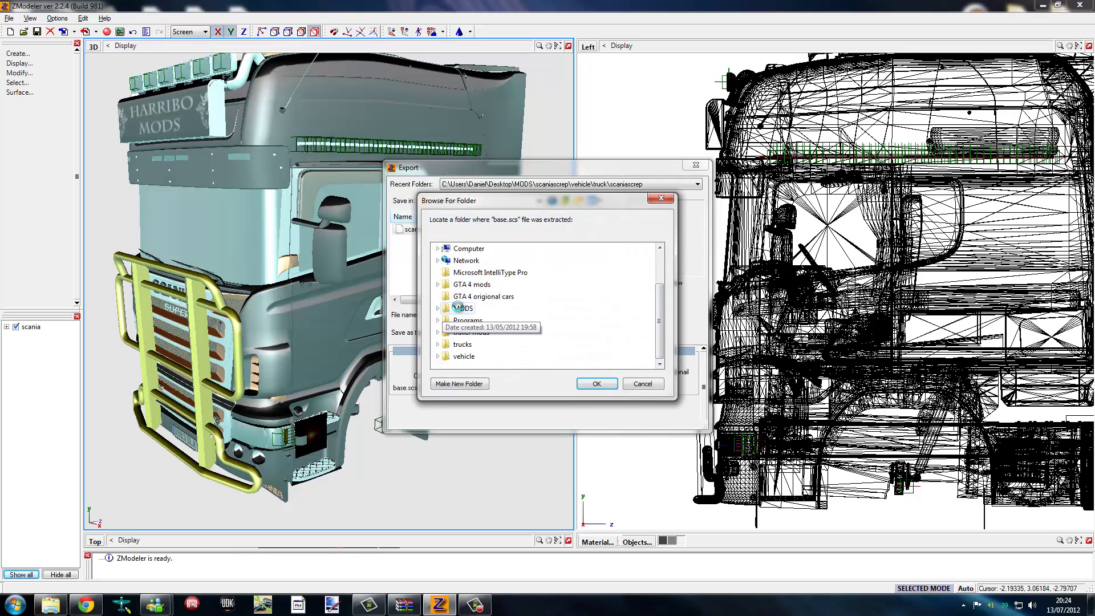
pyautogui.scroll(-5, 502, 295)
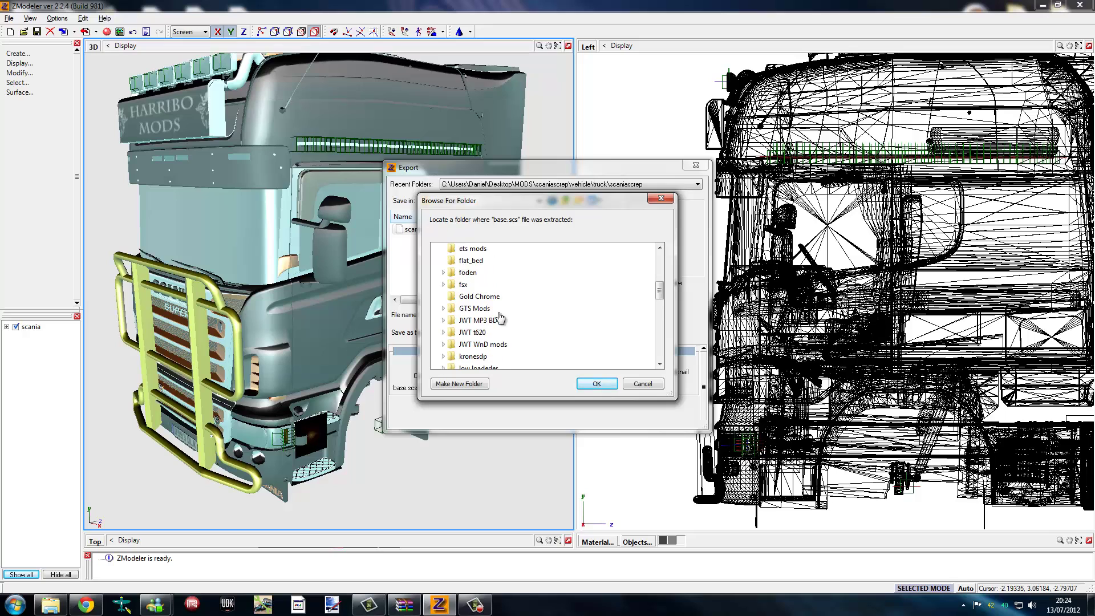
pyautogui.scroll(-8, 500, 317)
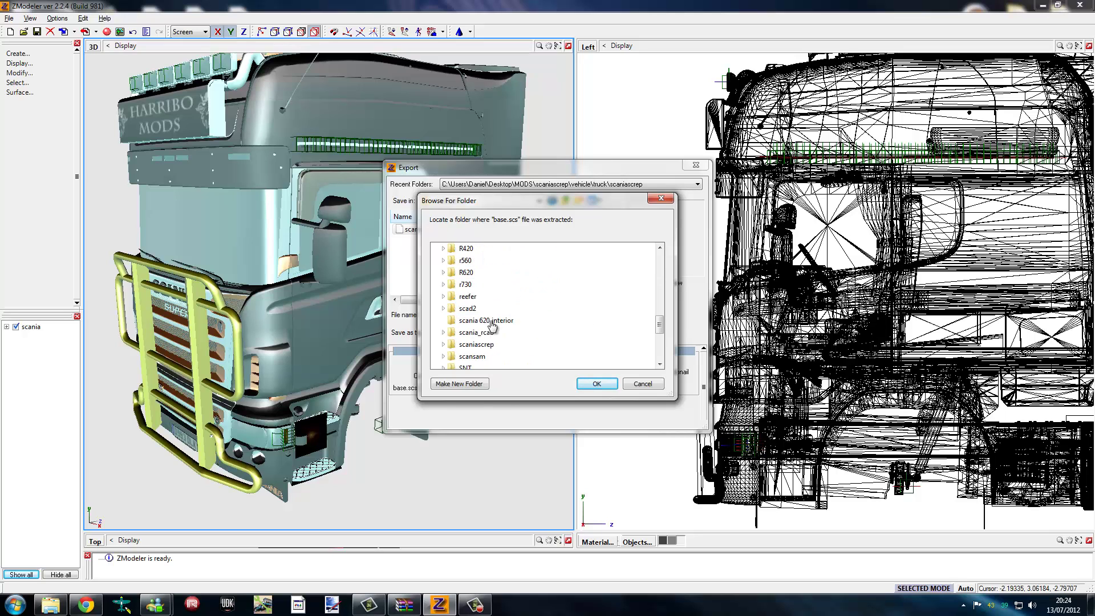
pyautogui.scroll(-3, 492, 325)
pyautogui.click(479, 308)
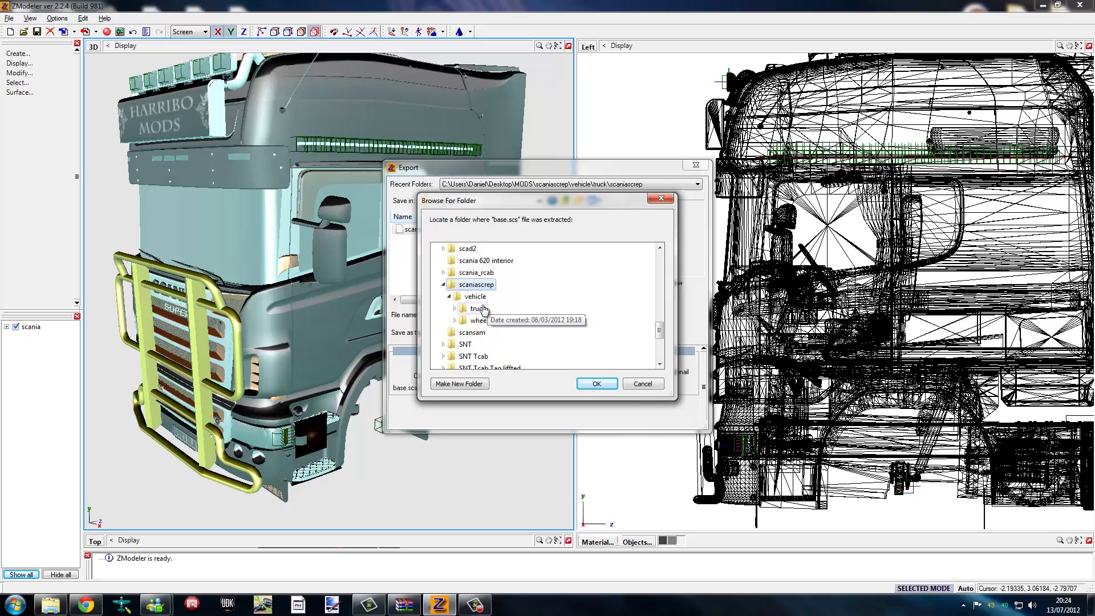
pyautogui.doubleClick(482, 308)
pyautogui.click(494, 272)
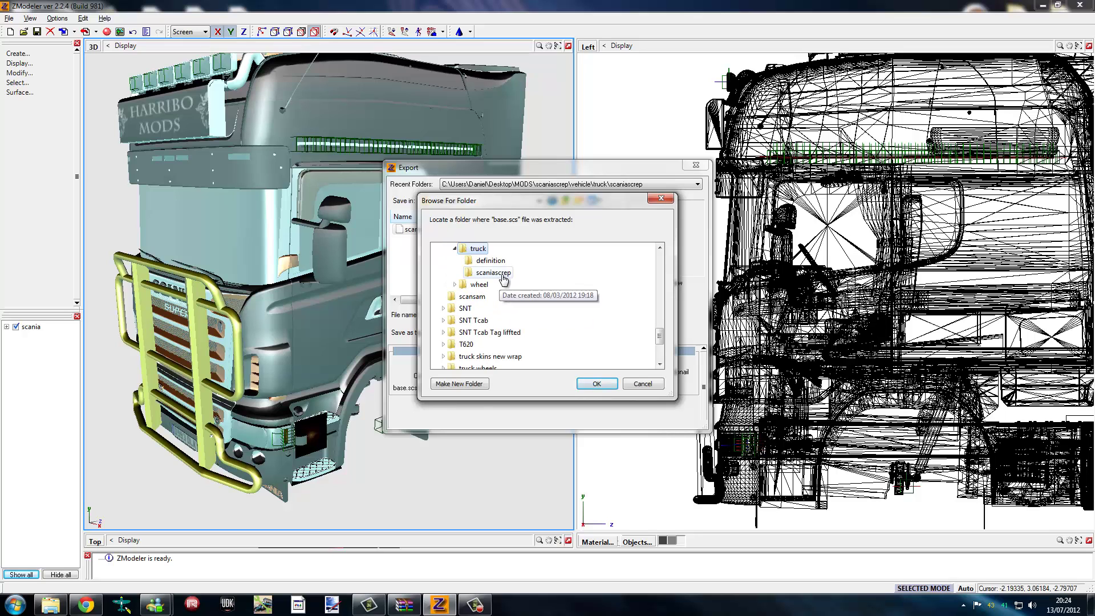
pyautogui.click(595, 384)
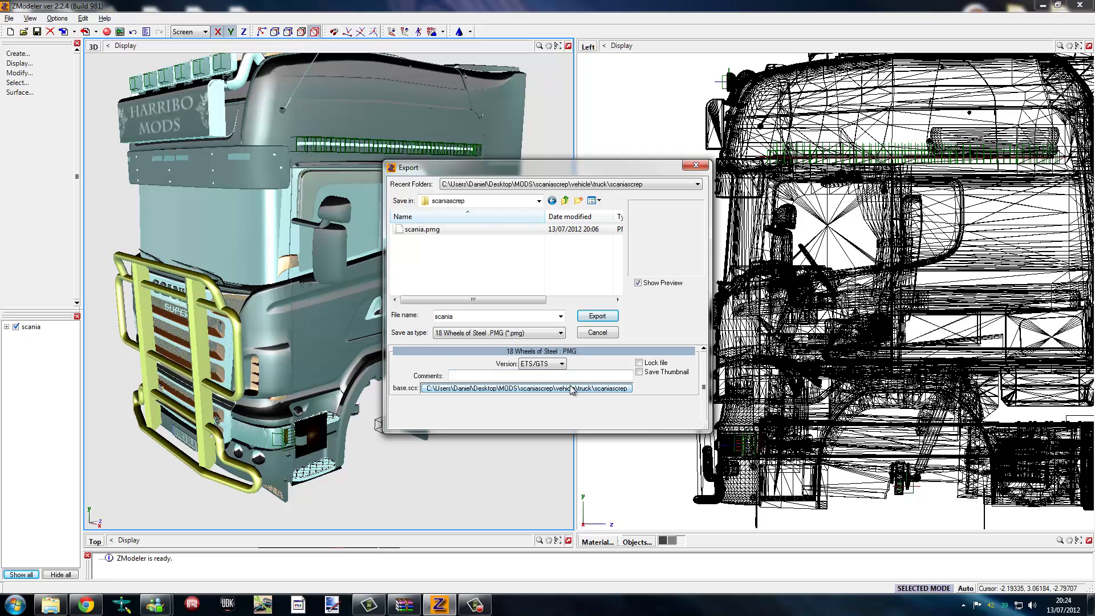
pyautogui.click(593, 316)
pyautogui.click(583, 302)
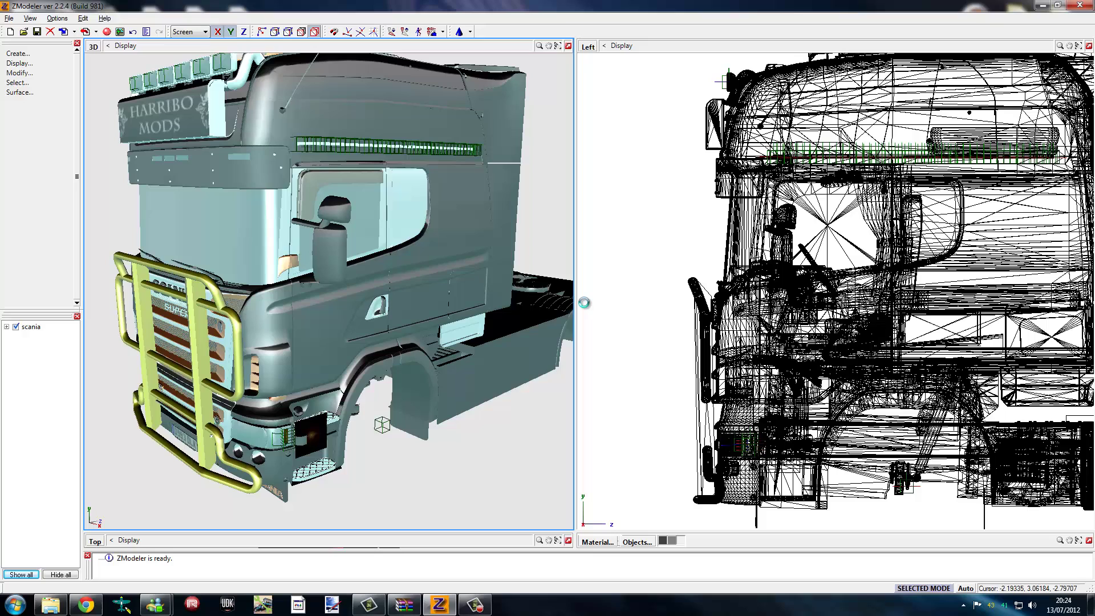
# Minimize ZModeler and open Desktop\MODS\scaniascrep on the right side of the screen
pyautogui.click(1040, 6)
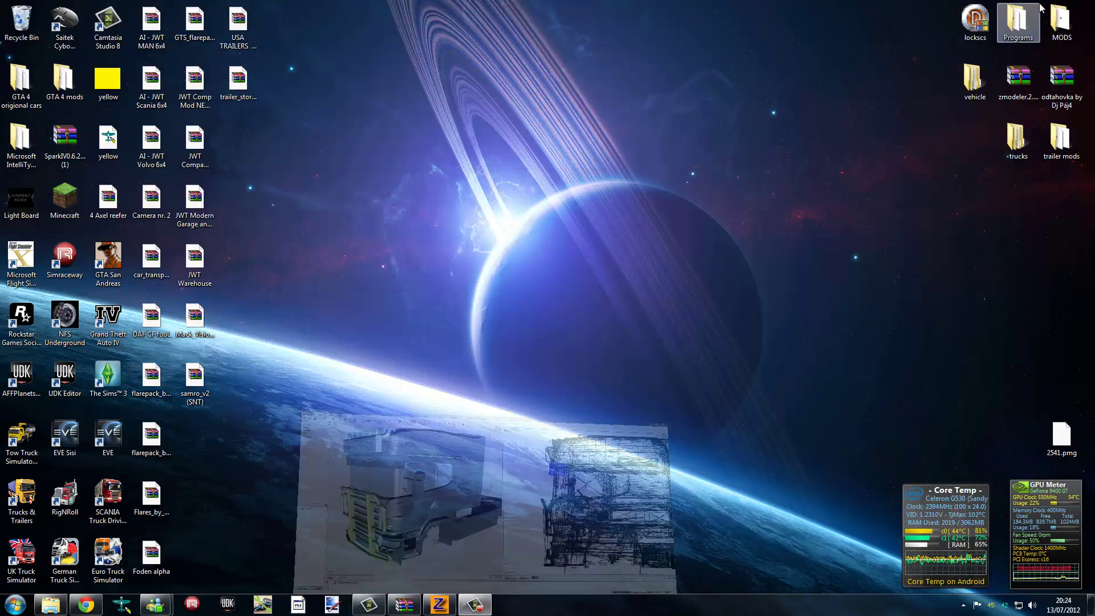
pyautogui.doubleClick(1072, 17)
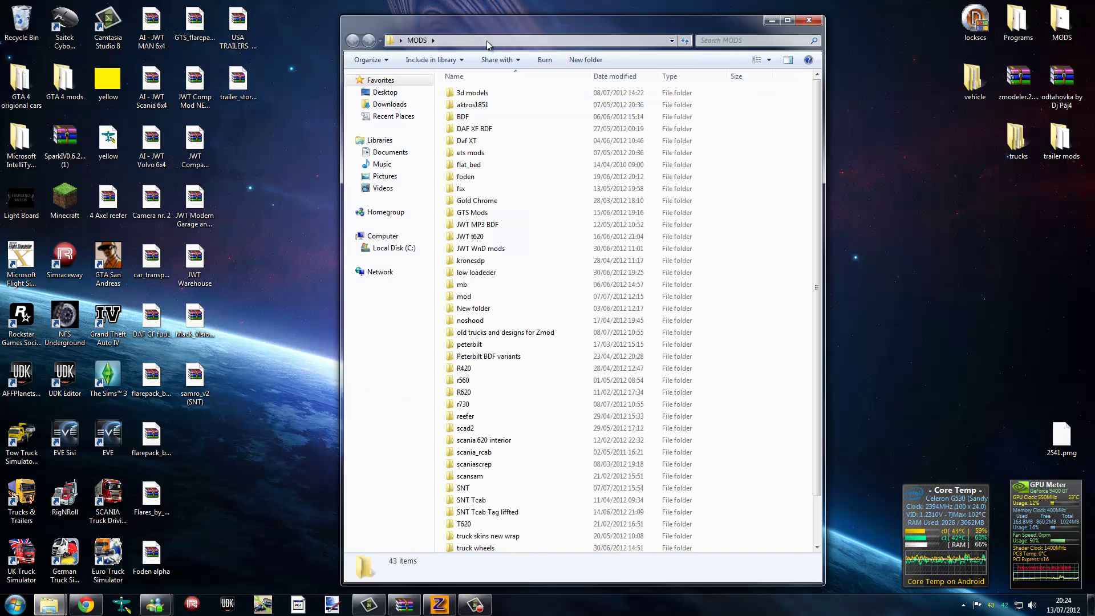
pyautogui.moveTo(669, 23); pyautogui.dragTo(882, 3)
pyautogui.moveTo(1030, 97); pyautogui.dragTo(1046, 162)
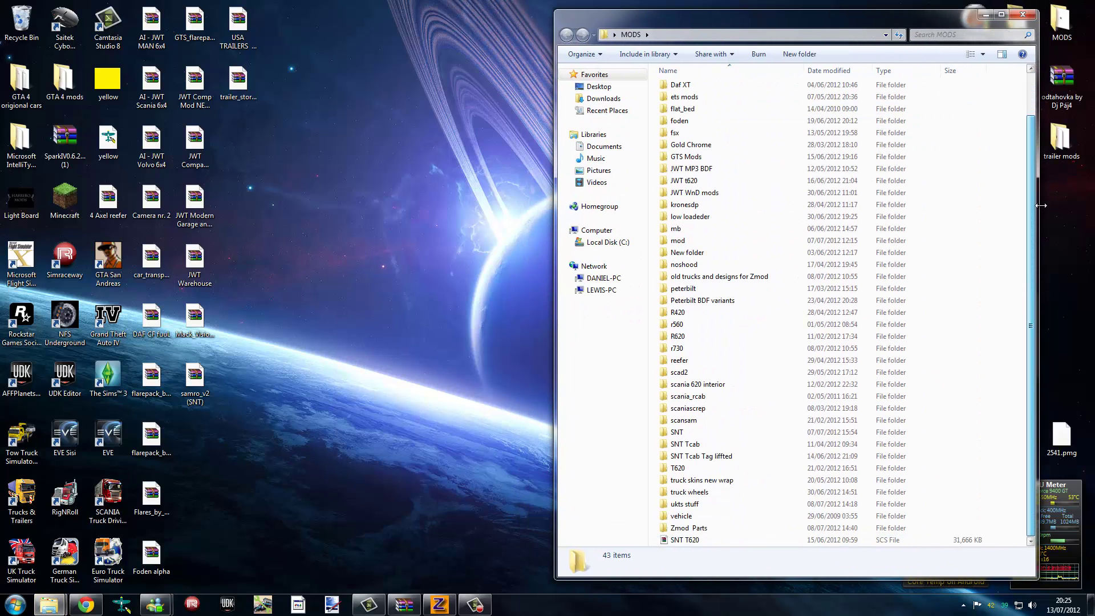
pyautogui.doubleClick(722, 407)
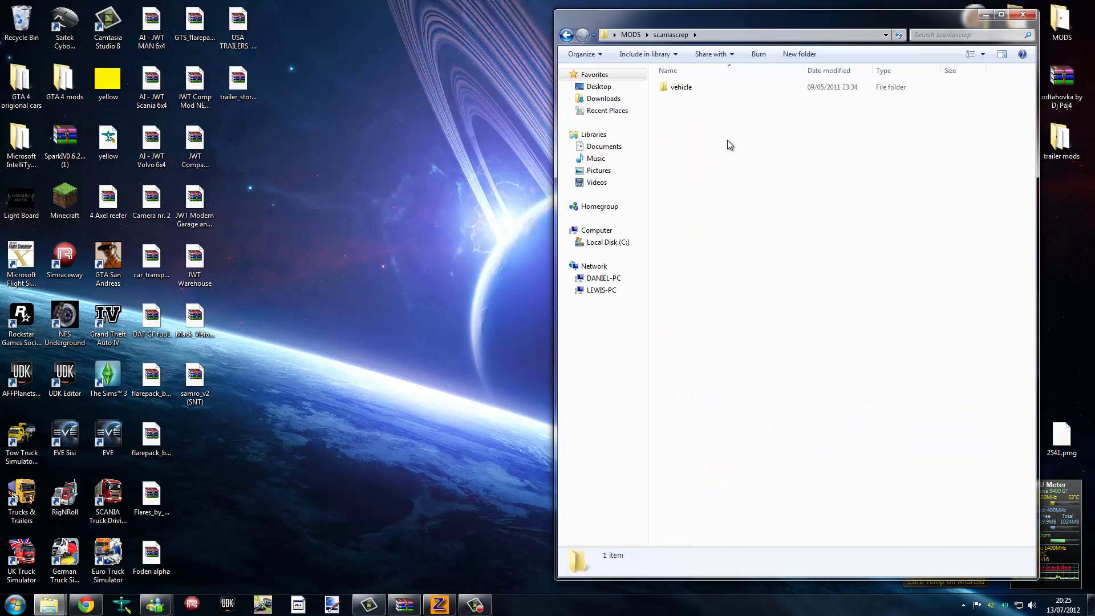
pyautogui.click(728, 89)
# Open a second window on the left at Documents\UK Truck Simulator\mod
pyautogui.moveTo(49, 604)
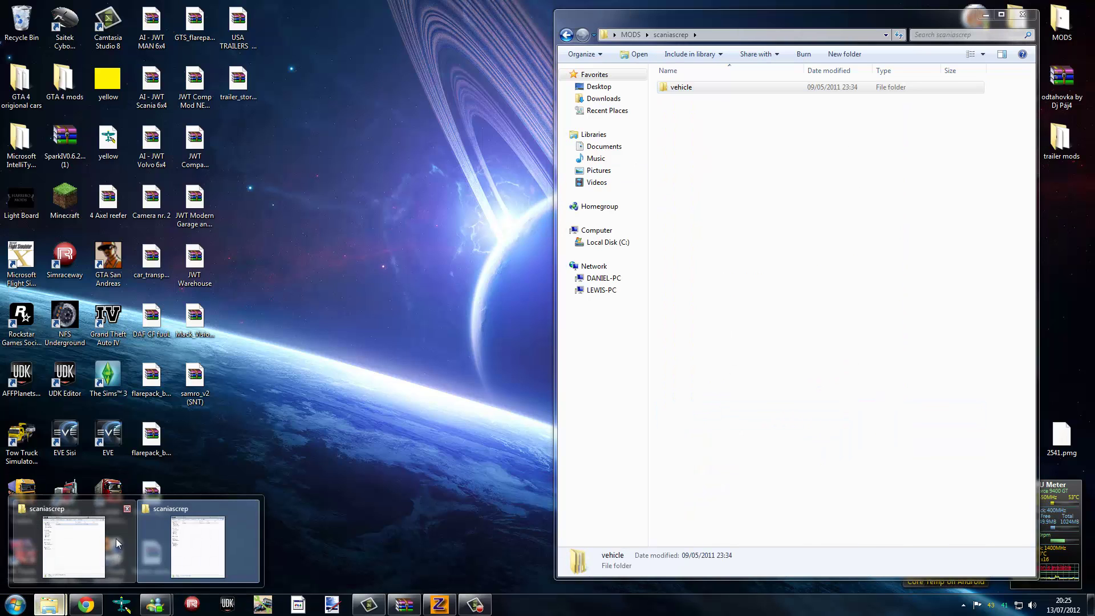
pyautogui.click(102, 535)
pyautogui.moveTo(644, 24); pyautogui.dragTo(161, 26)
pyautogui.click(119, 148)
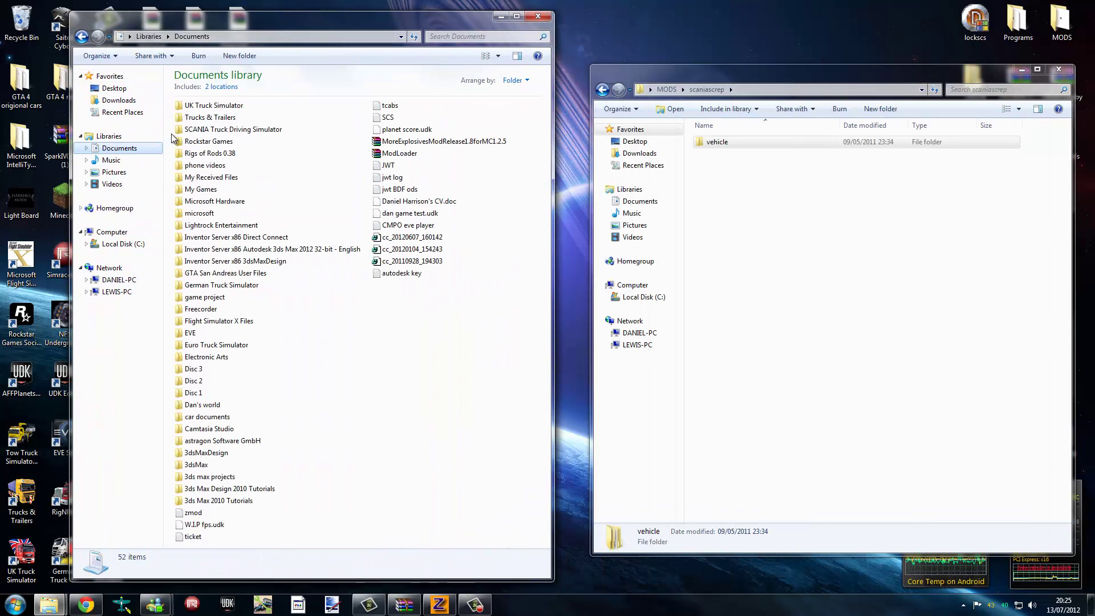
pyautogui.doubleClick(211, 107)
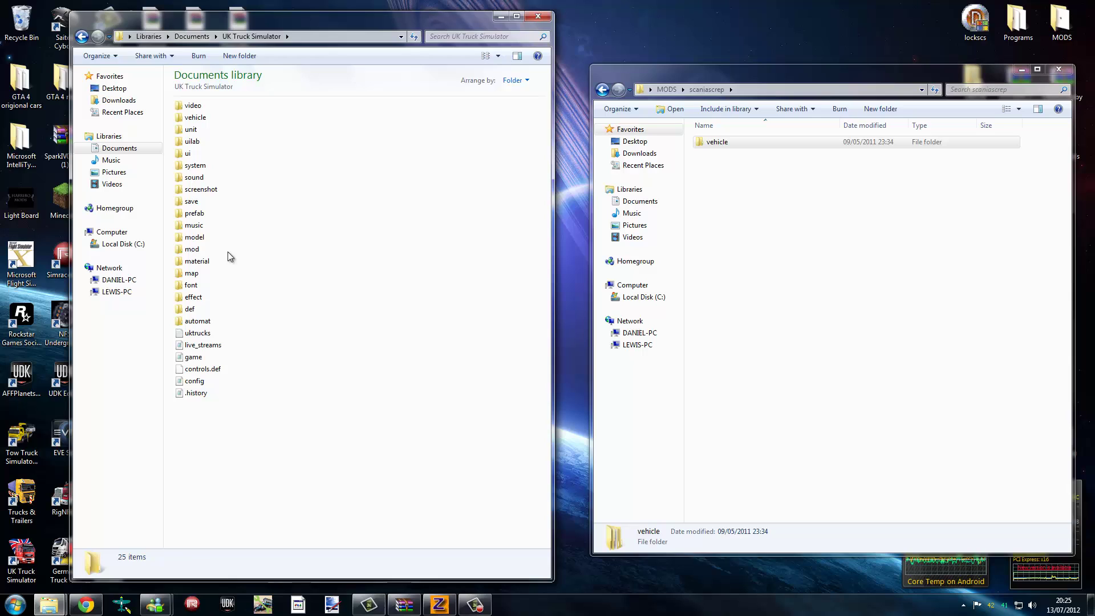
pyautogui.click(196, 250)
pyautogui.doubleClick(195, 250)
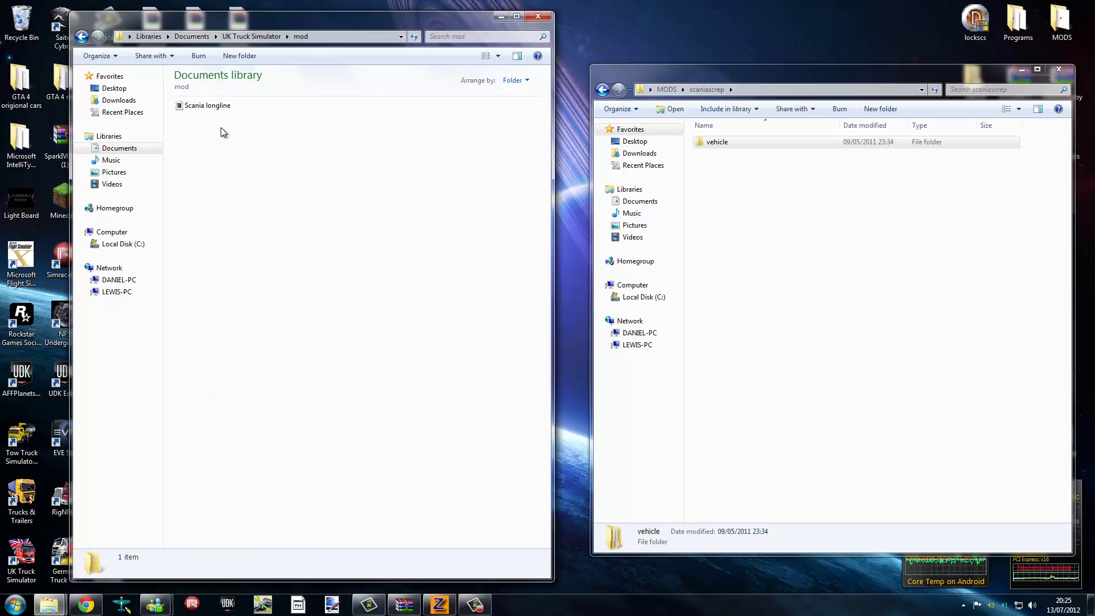
# Open Scania longline.scs, dismiss the licence reminder, and drag in the scaniascrep vehicle folder
pyautogui.click(215, 106)
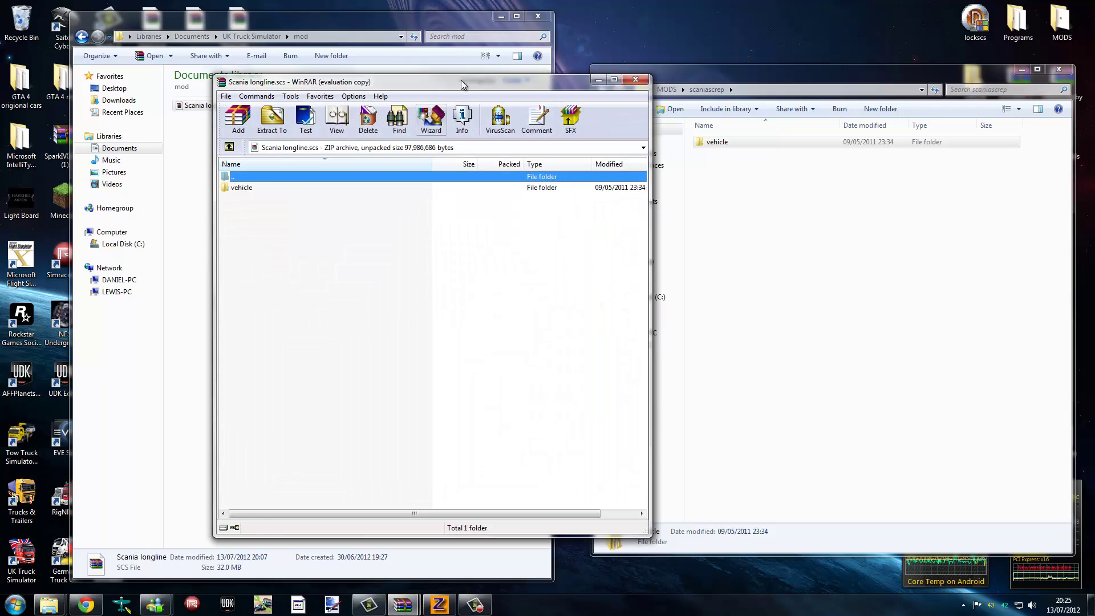
pyautogui.click(476, 279)
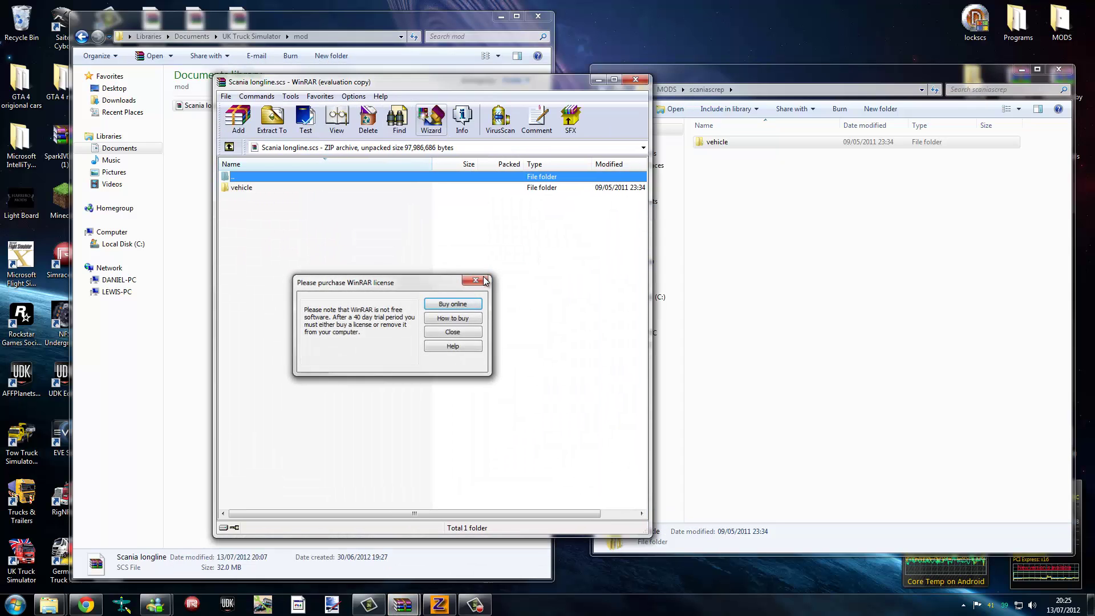
pyautogui.moveTo(492, 85); pyautogui.dragTo(422, 83)
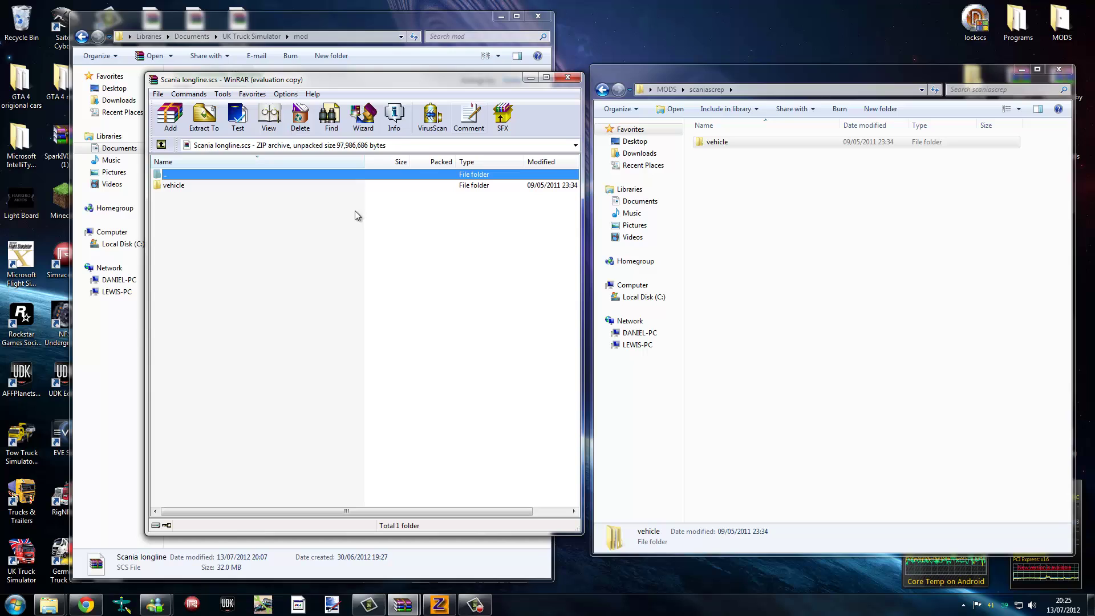
pyautogui.click(233, 205)
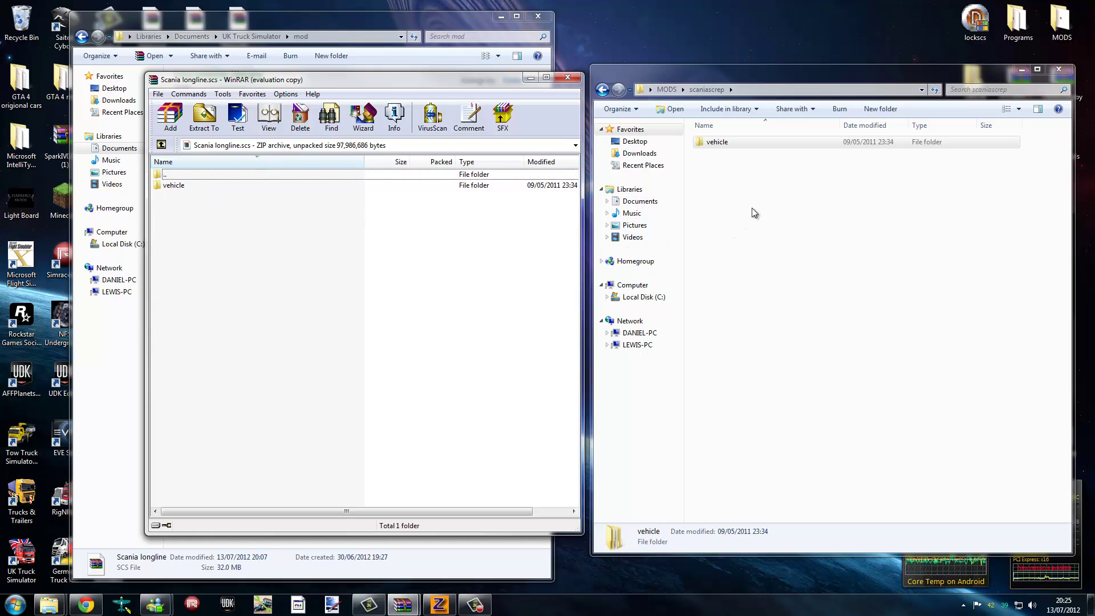
pyautogui.moveTo(900, 225); pyautogui.dragTo(291, 286)
pyautogui.click(376, 402)
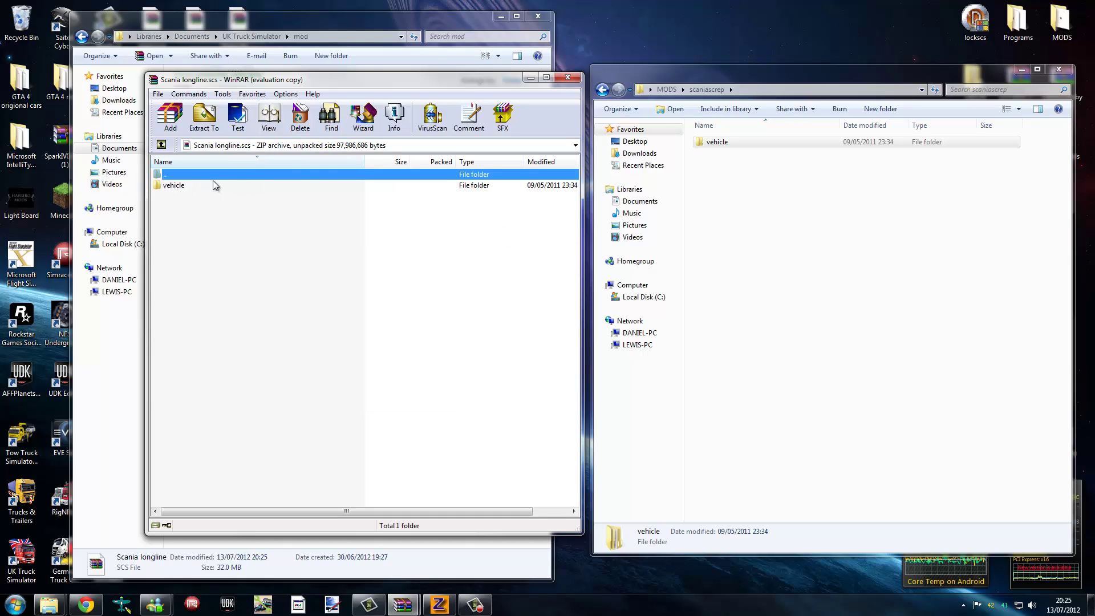
# Minimize the open windows, launch UK Truck Simulator, and dismiss its crash report
pyautogui.click(1021, 69)
pyautogui.click(530, 78)
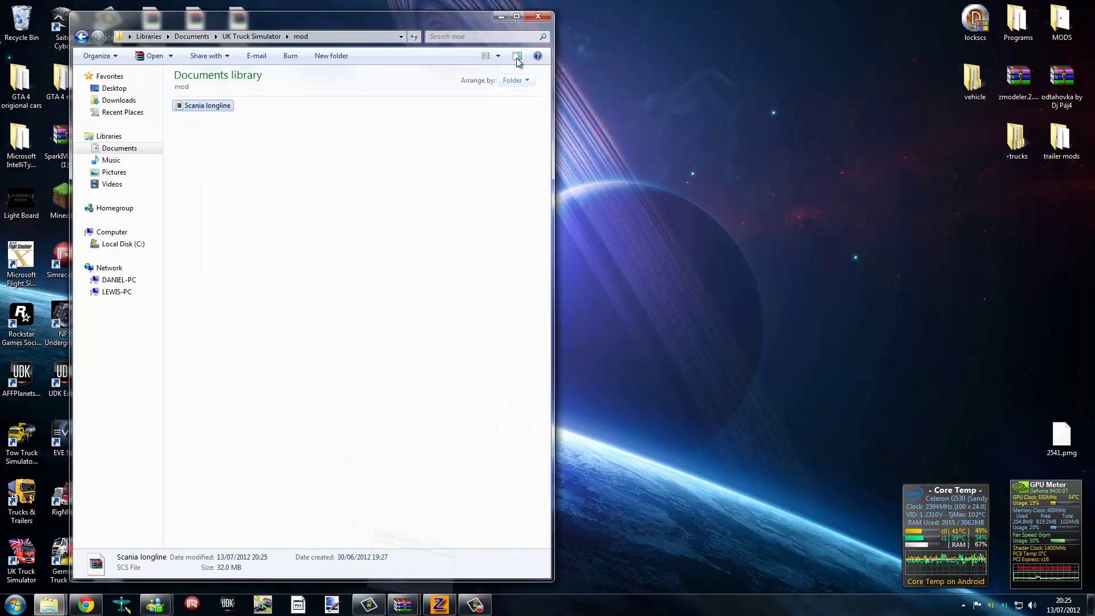
pyautogui.click(501, 17)
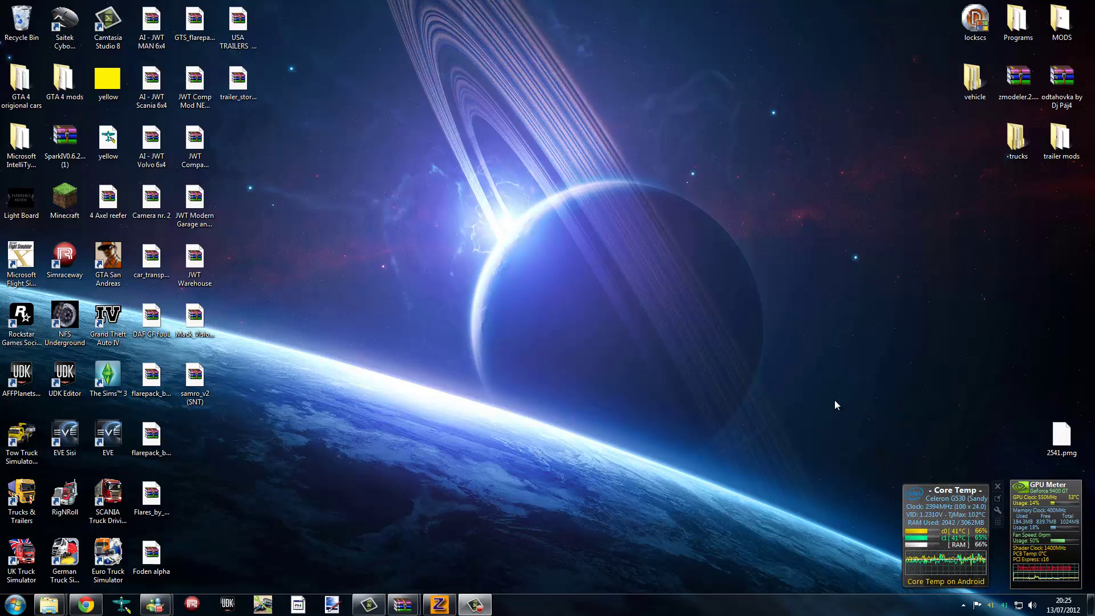
pyautogui.doubleClick(27, 560)
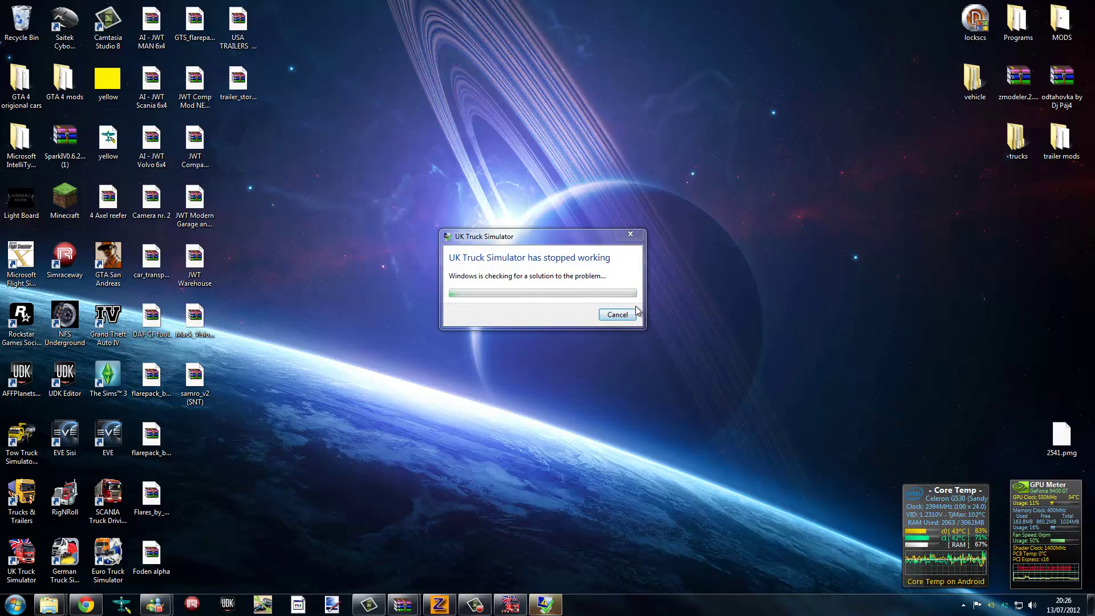
pyautogui.click(617, 315)
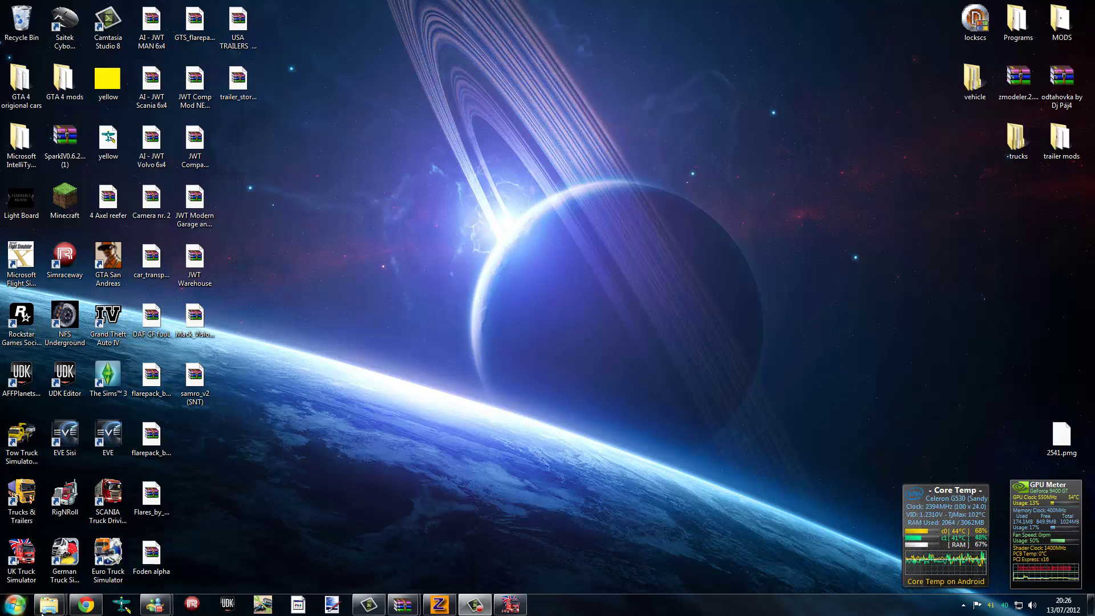
pyautogui.moveTo(50, 607)
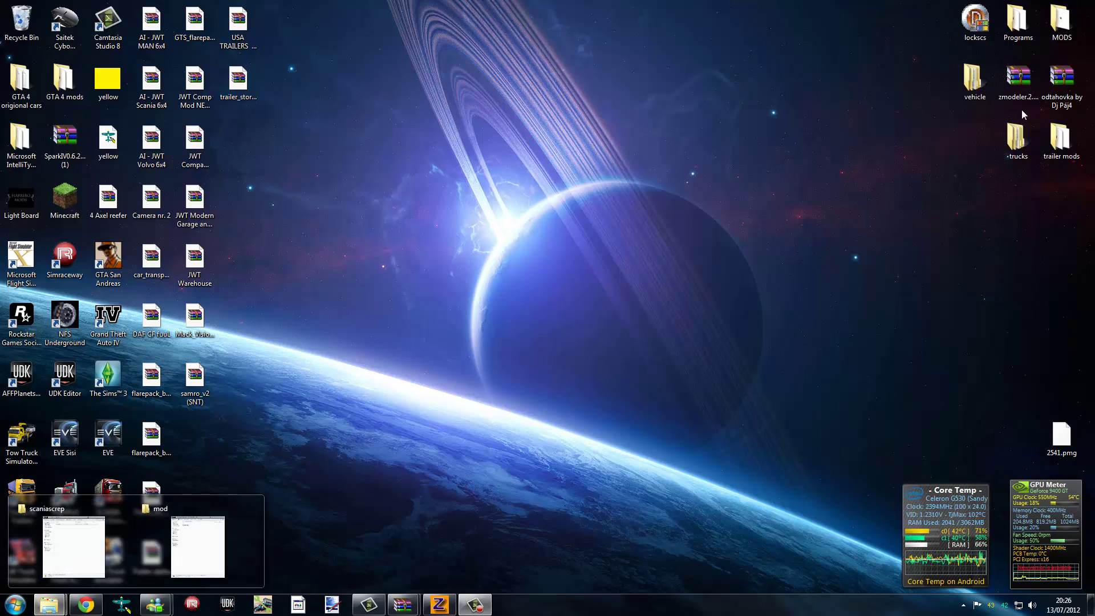
# Return to ZModeler and export the truck again over scania.pmg, confirming the replacement
pyautogui.click(74, 546)
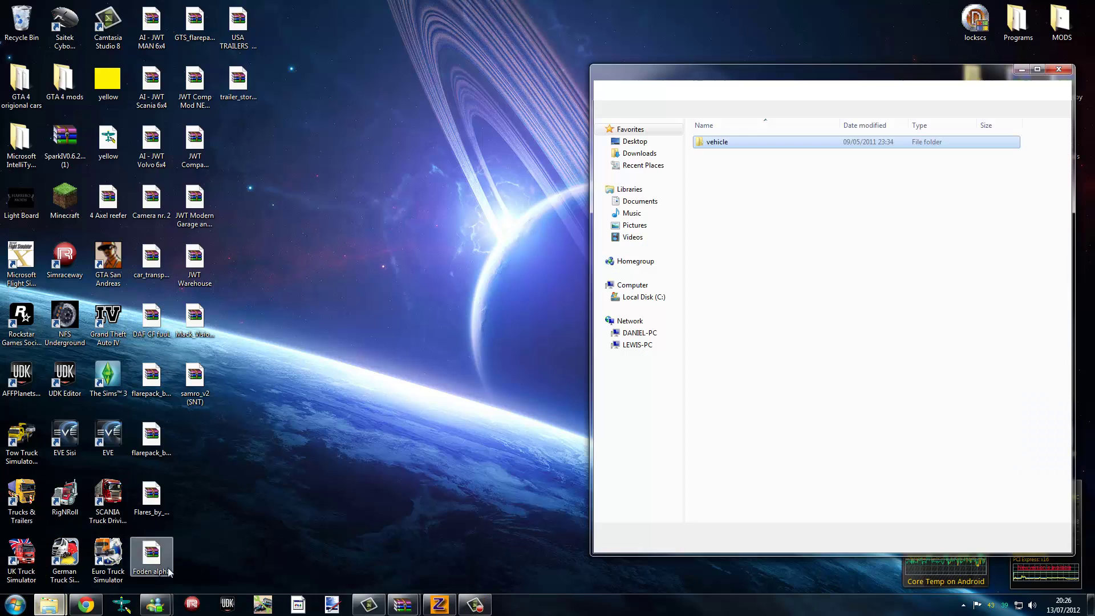
pyautogui.click(443, 600)
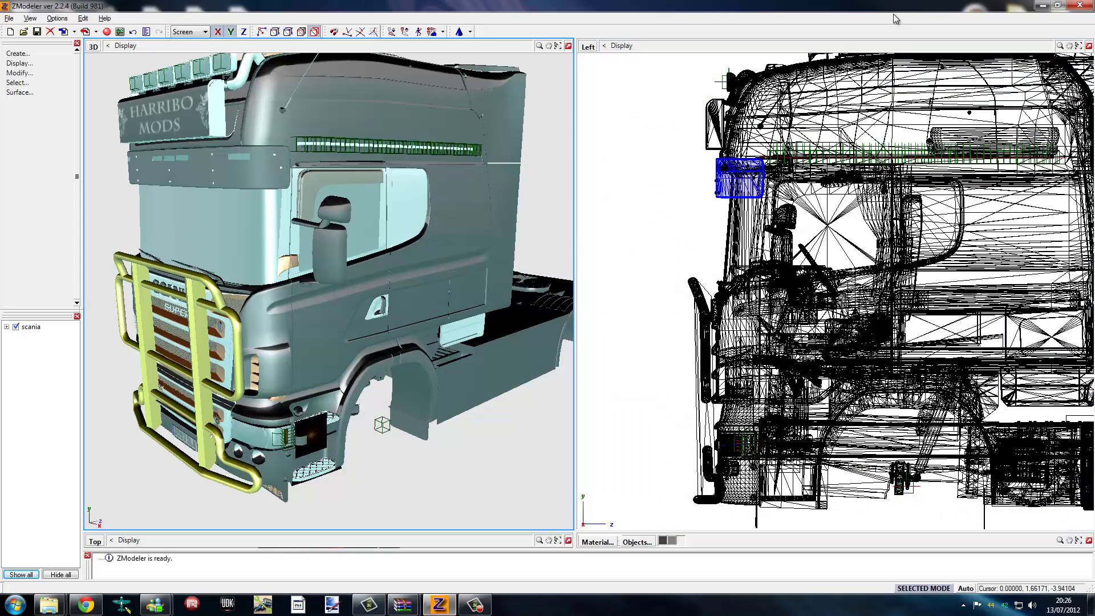
pyautogui.click(10, 18)
pyautogui.click(36, 105)
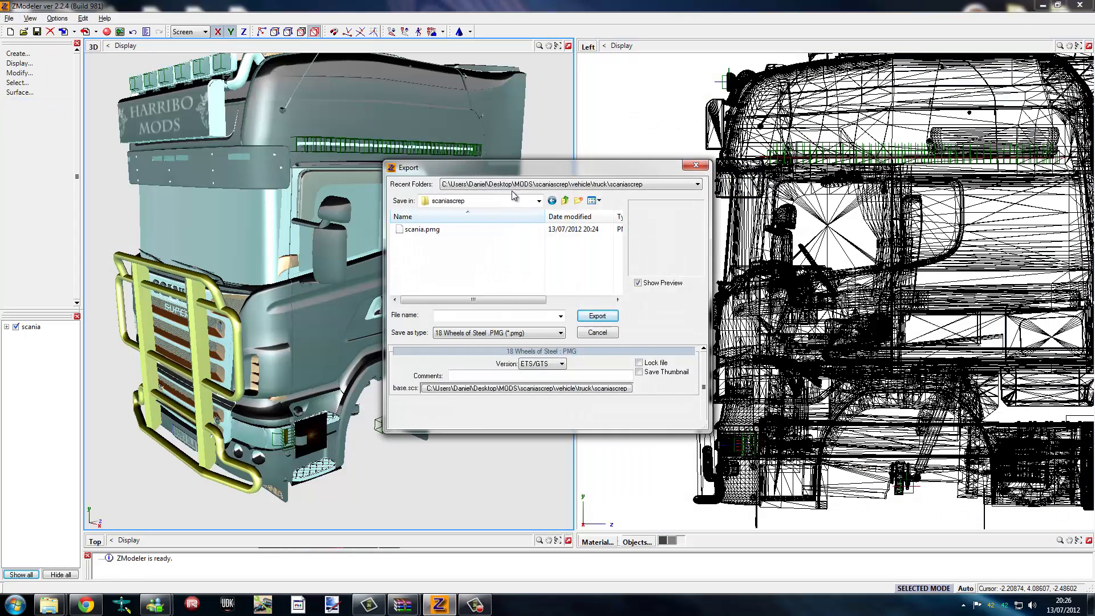
pyautogui.click(442, 231)
pyautogui.click(590, 317)
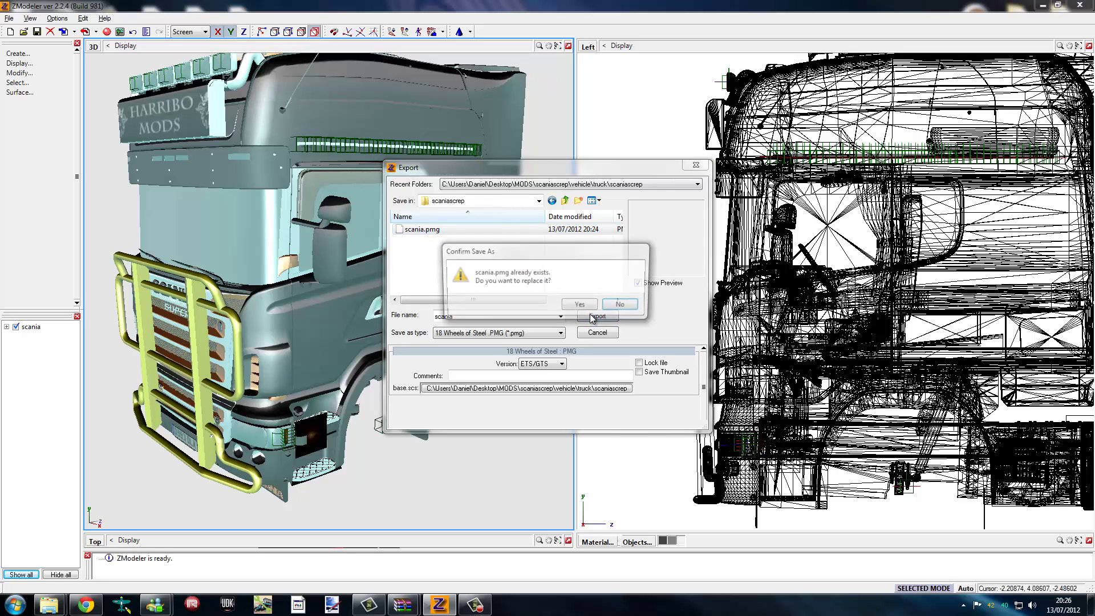
pyautogui.click(567, 305)
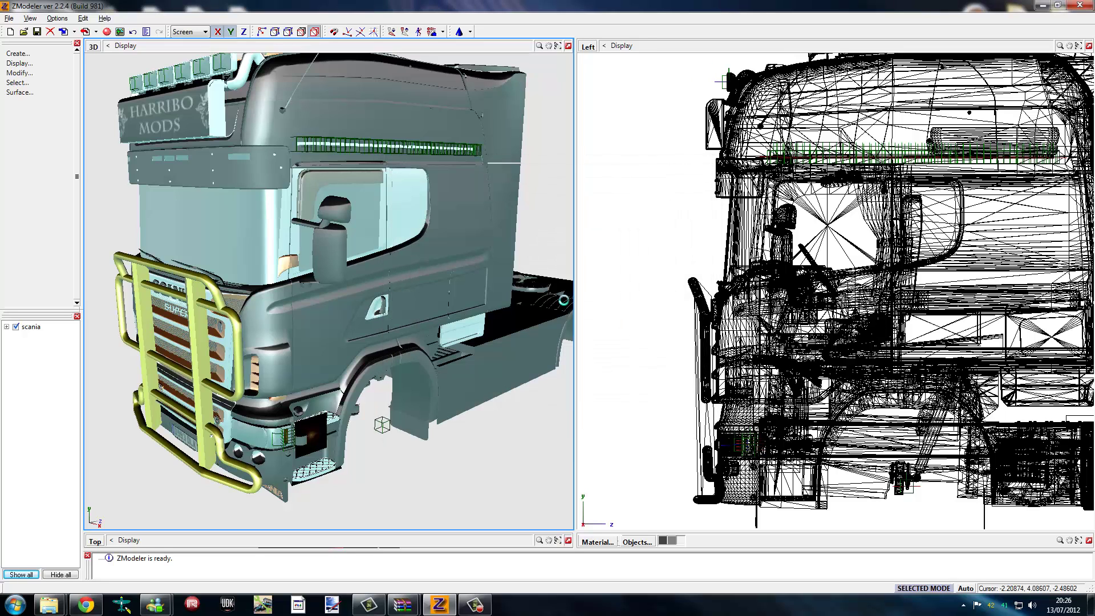
# Minimize ZModeler and close the old scaniascrep folder and Scania longline archive windows
pyautogui.click(1042, 6)
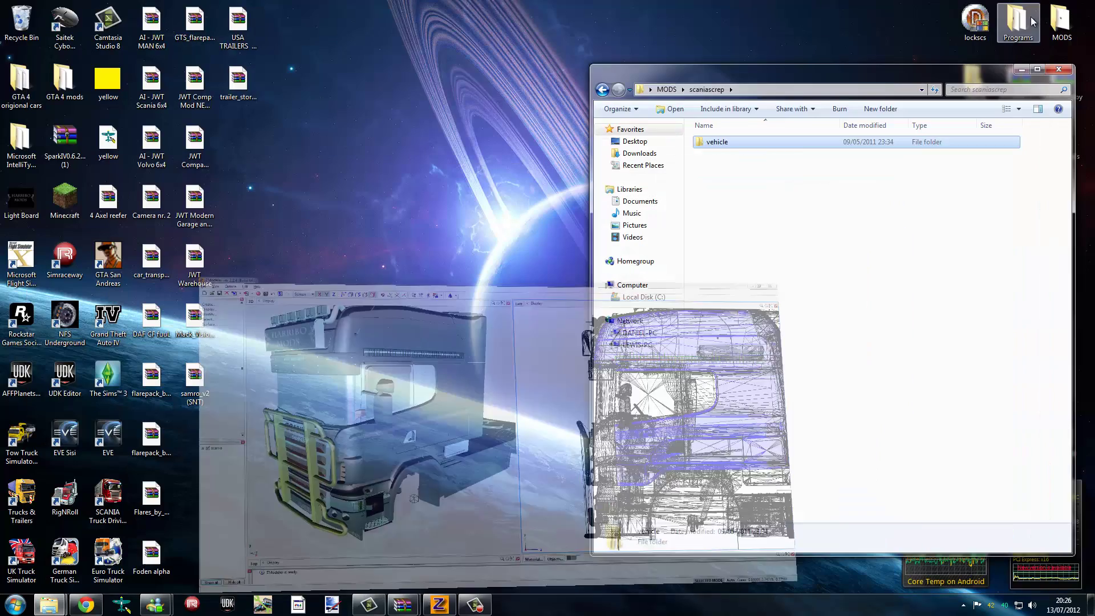
pyautogui.click(1059, 70)
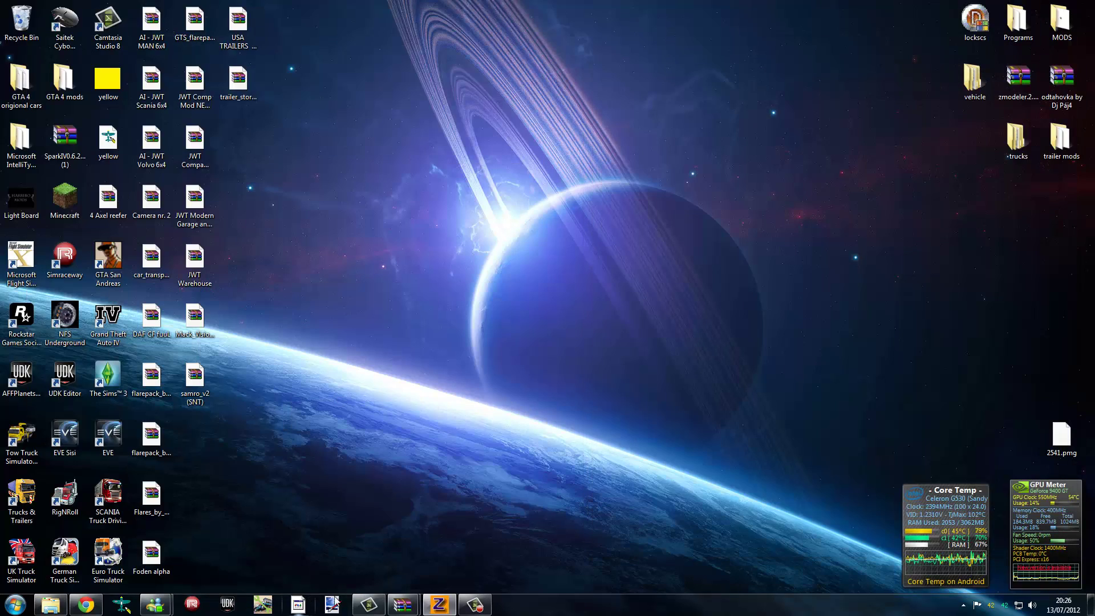
pyautogui.moveTo(409, 604)
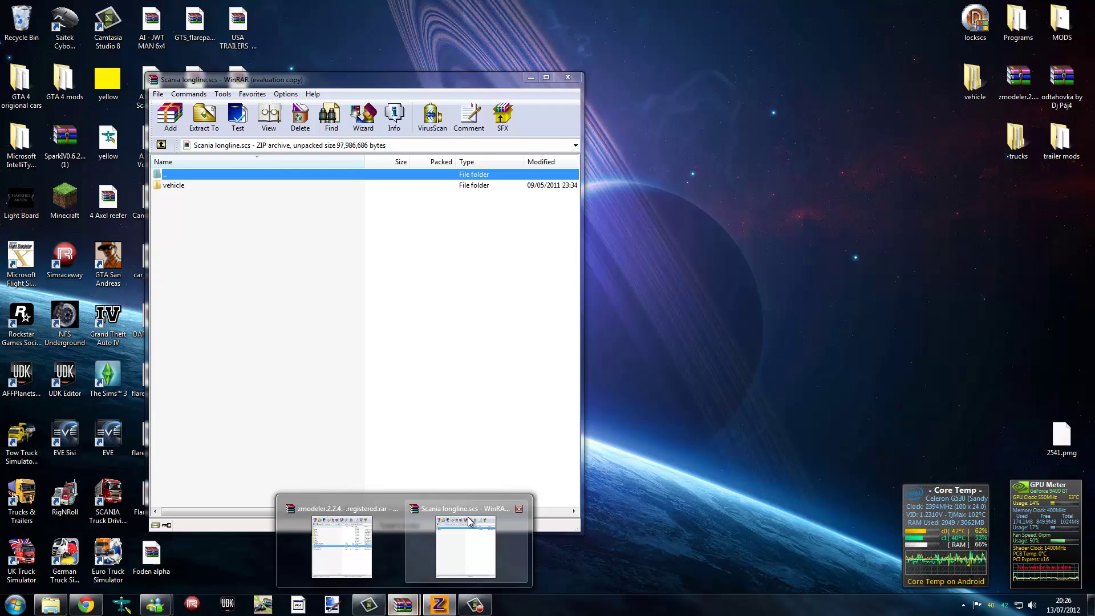
pyautogui.click(518, 510)
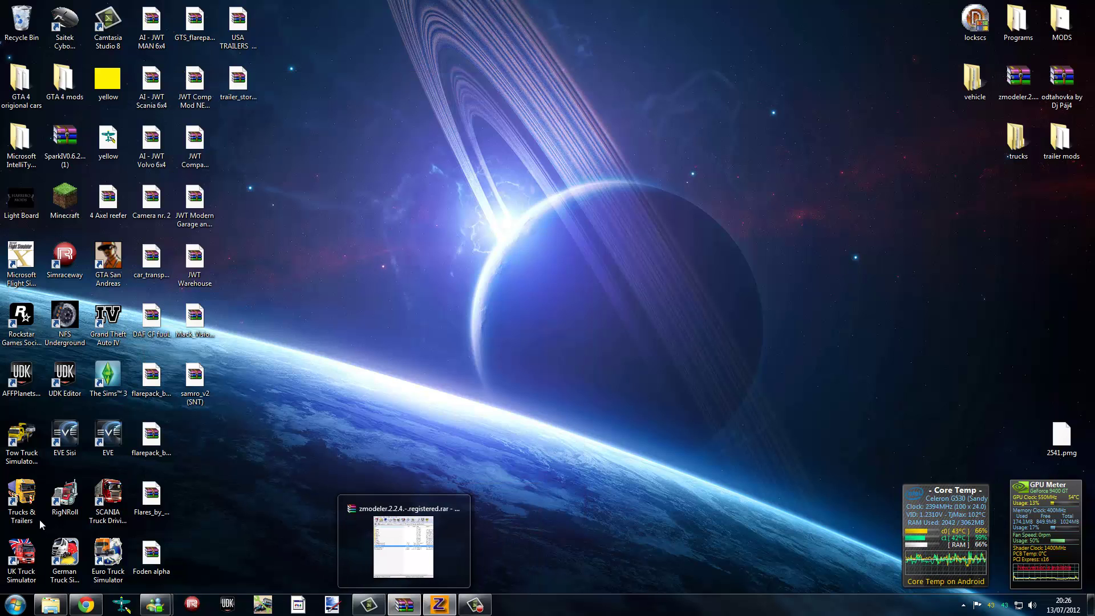
# Open Scania longline.scs in WinRAR and open MODS\scaniascrep in Explorer
pyautogui.click(50, 607)
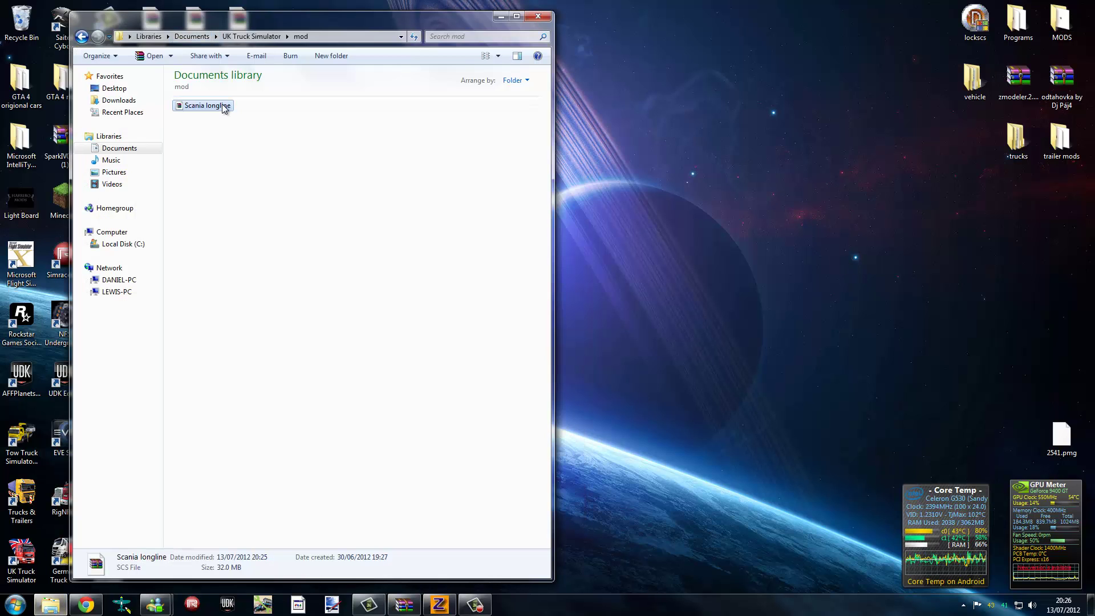
pyautogui.doubleClick(222, 106)
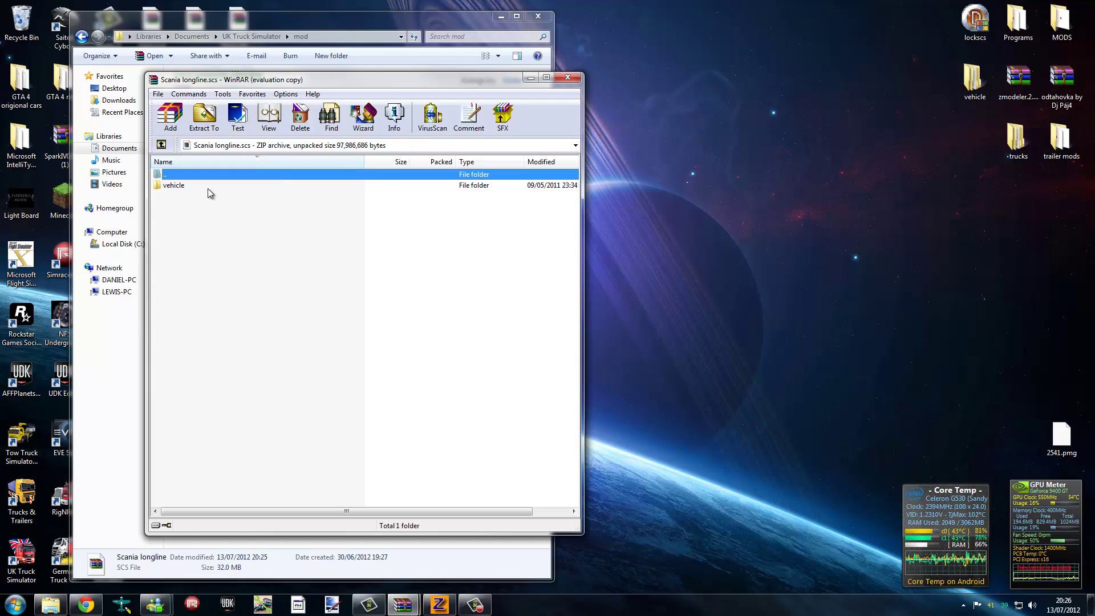
pyautogui.click(448, 258)
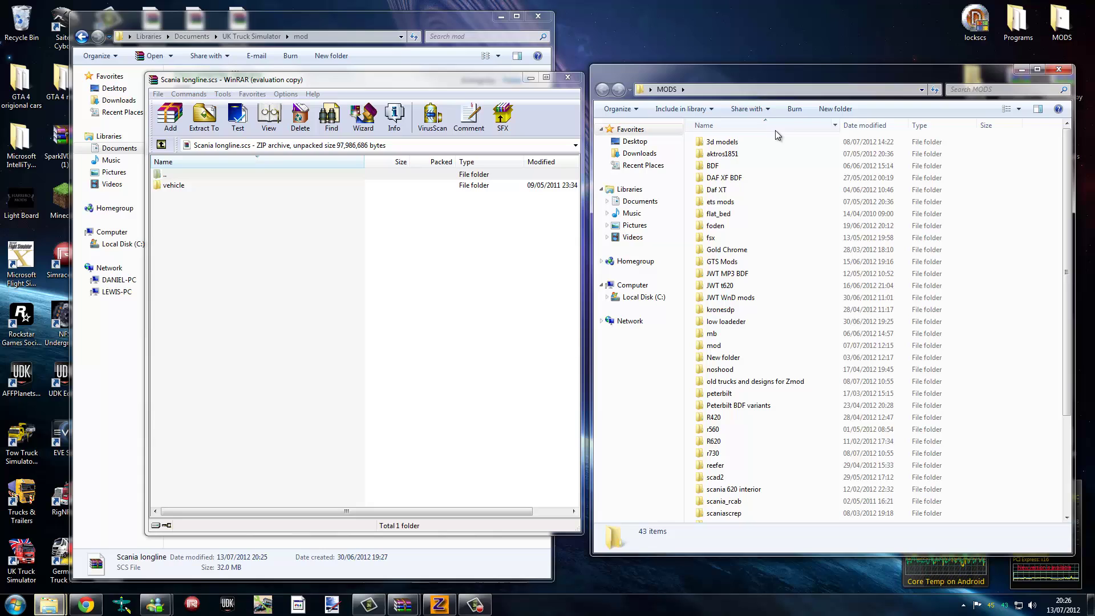
pyautogui.scroll(-3, 838, 279)
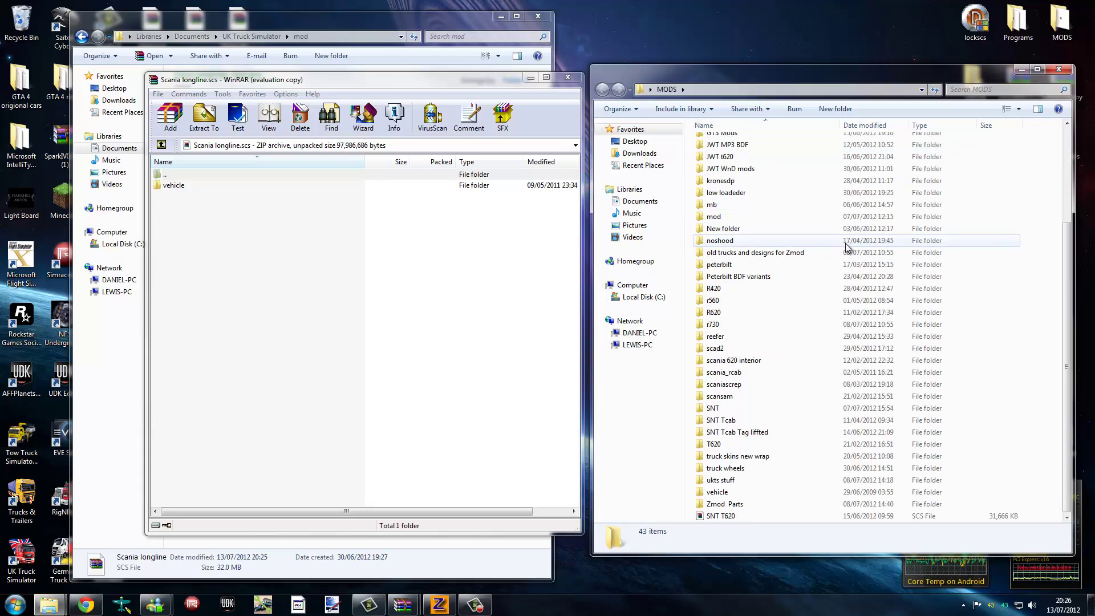
pyautogui.doubleClick(754, 385)
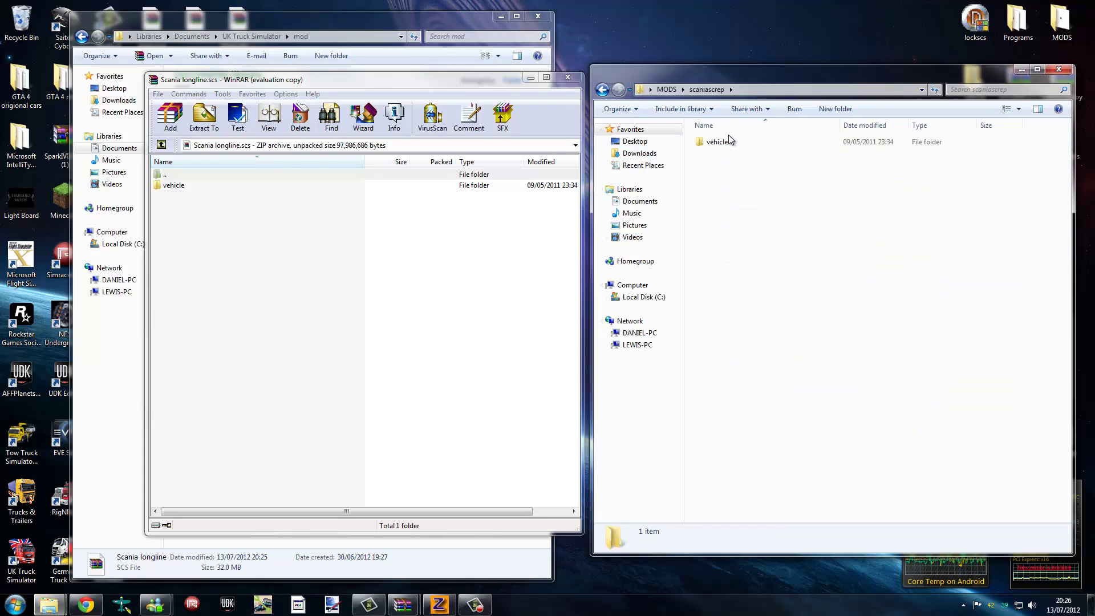
pyautogui.moveTo(379, 17); pyautogui.dragTo(563, 70)
pyautogui.hotkey('alt', 'F4')
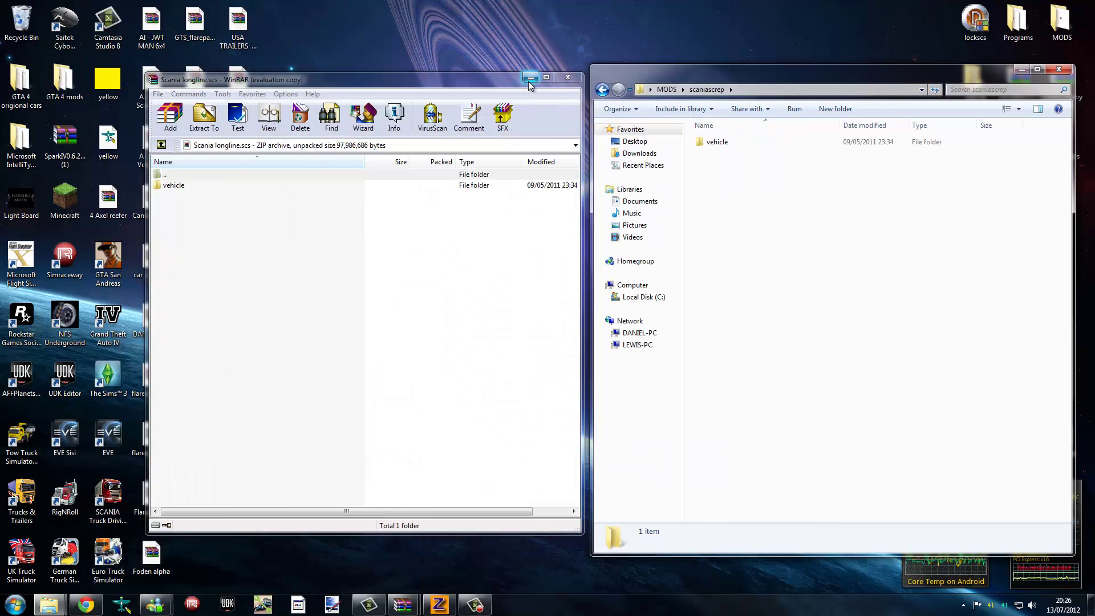
# Select the desktop yellow texture and browse into scaniascrep's vehicle\truck\scaniascrep folder
pyautogui.click(531, 77)
pyautogui.click(121, 77)
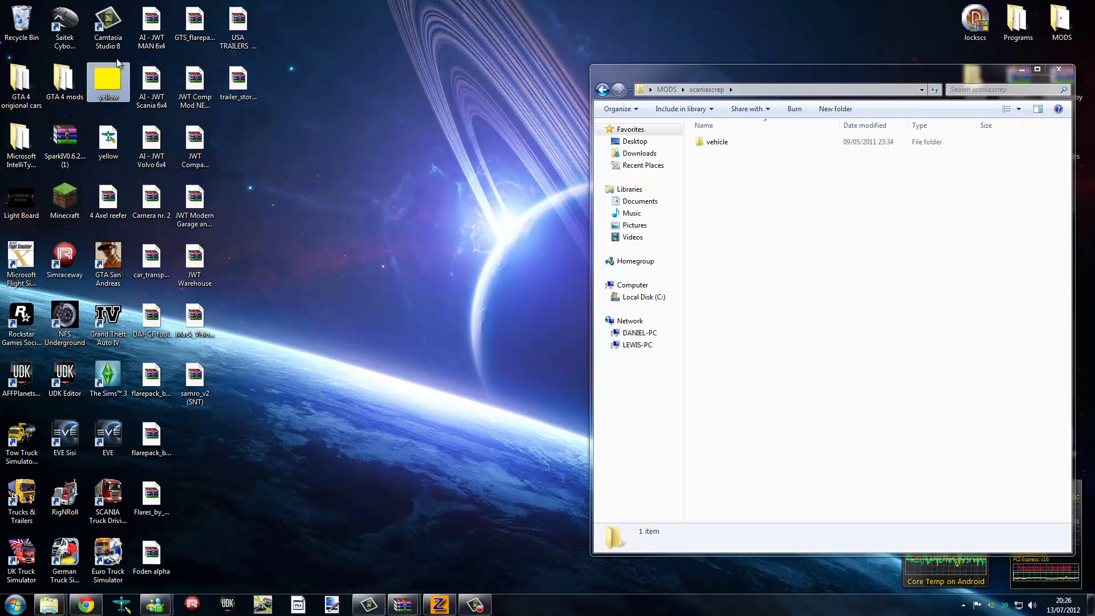
pyautogui.moveTo(125, 55); pyautogui.dragTo(94, 117)
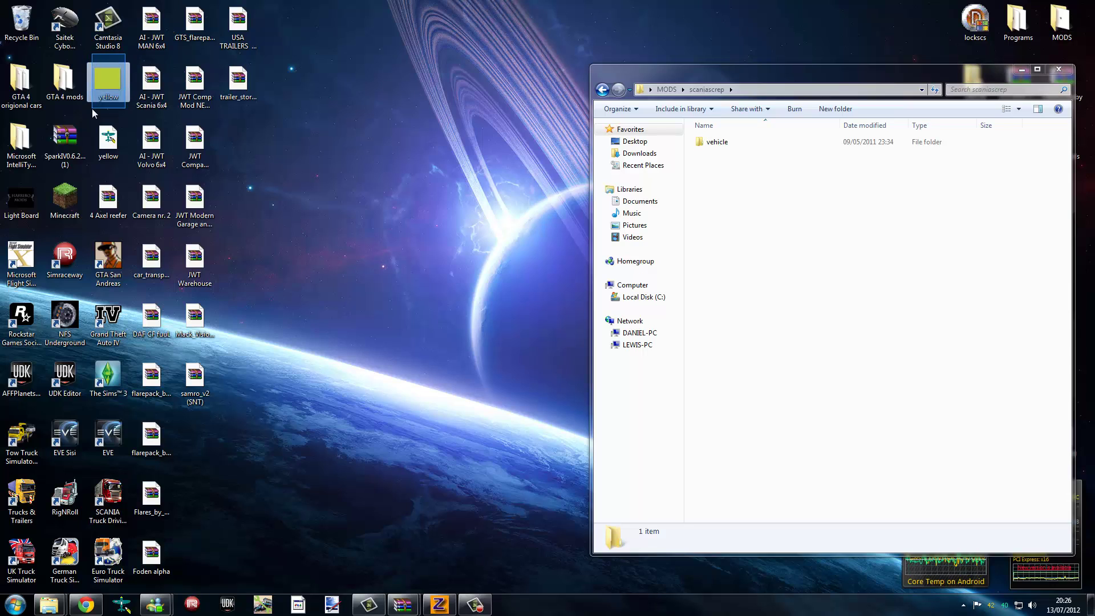
pyautogui.click(113, 142)
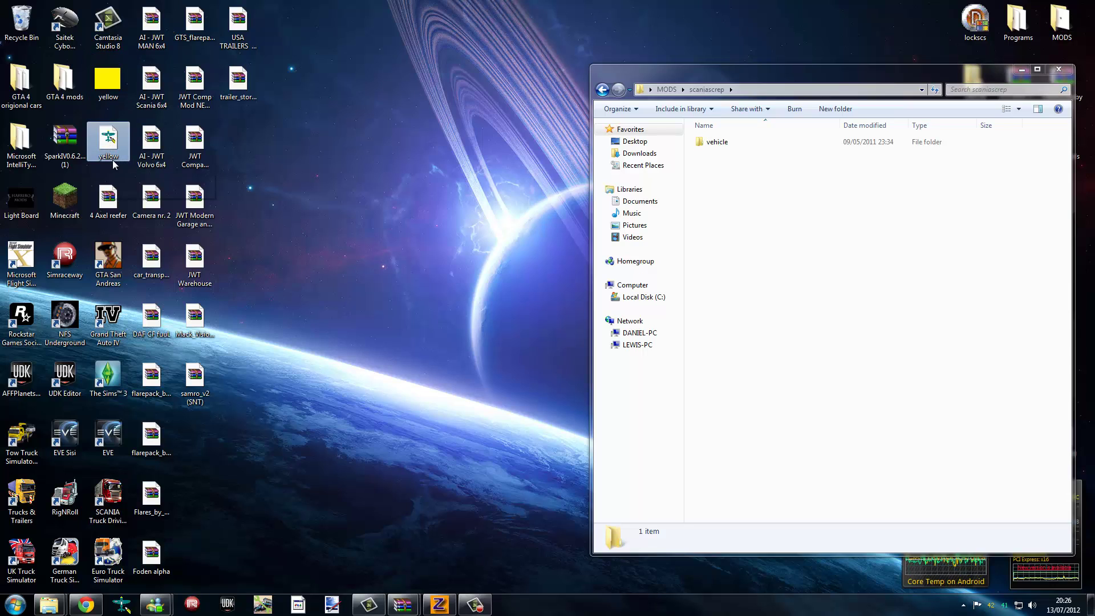
pyautogui.doubleClick(744, 145)
pyautogui.doubleClick(748, 142)
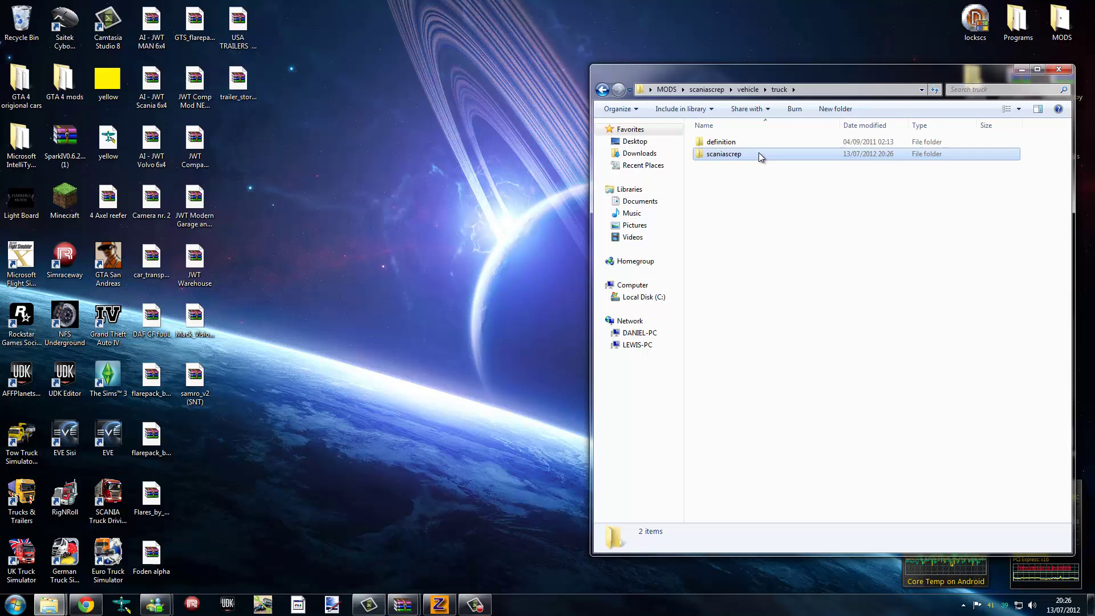
pyautogui.doubleClick(758, 152)
pyautogui.scroll(-15, 759, 154)
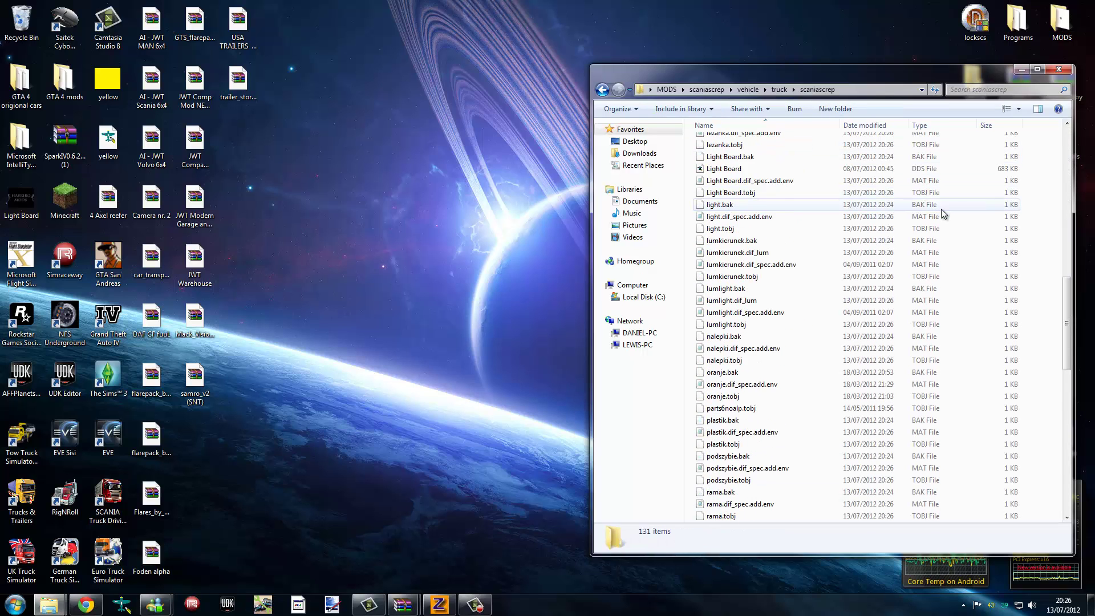
pyautogui.scroll(-18, 942, 212)
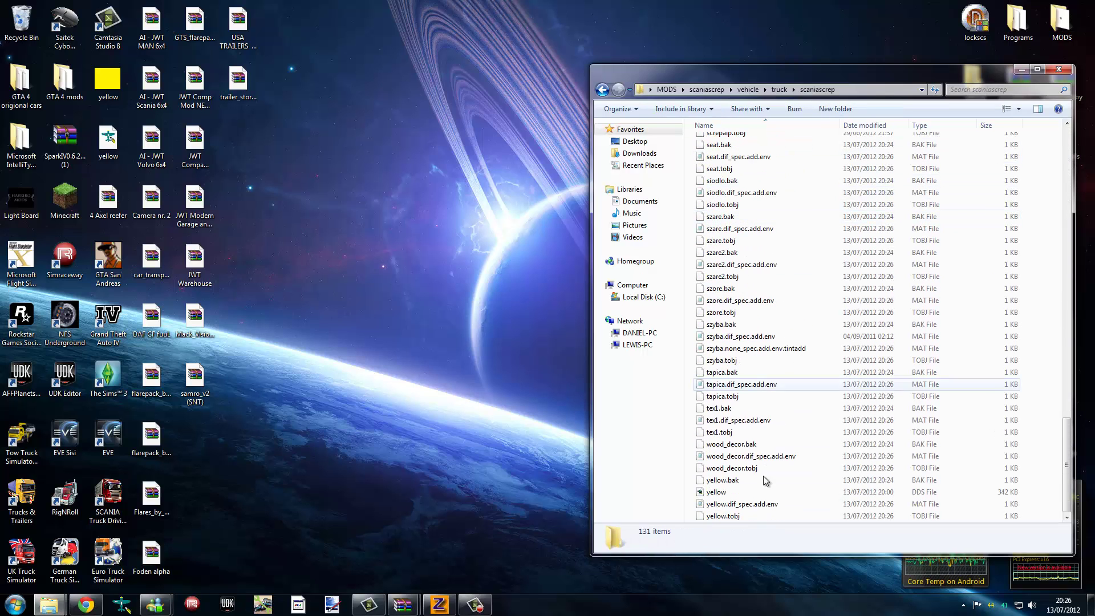
pyautogui.click(736, 492)
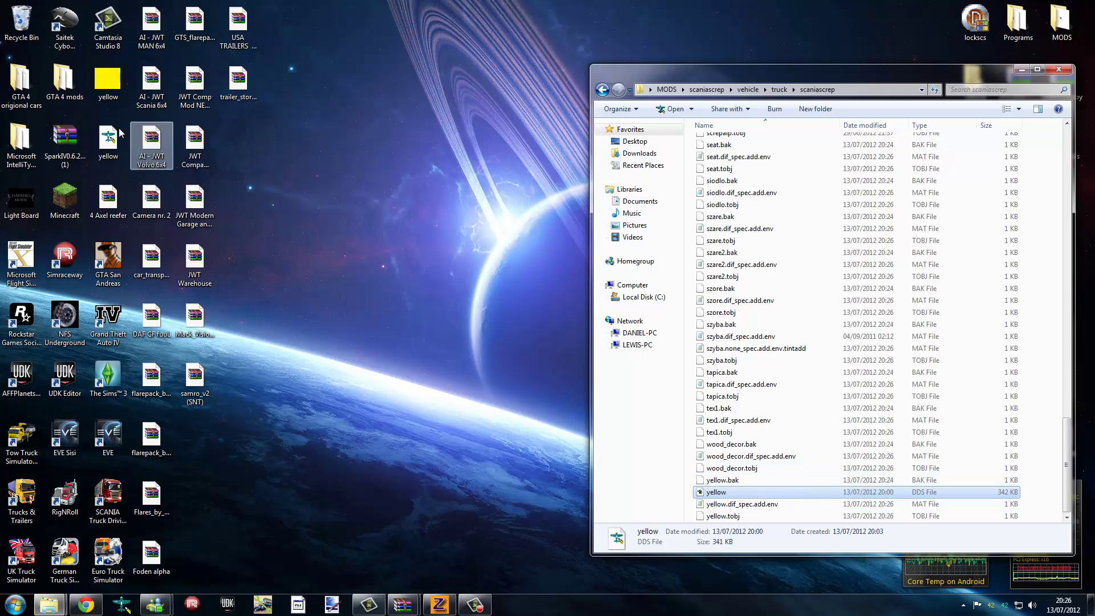
# Delete the 'yellow - Copy' texture from the desktop to the Recycle Bin
pyautogui.moveTo(114, 140); pyautogui.dragTo(781, 493)
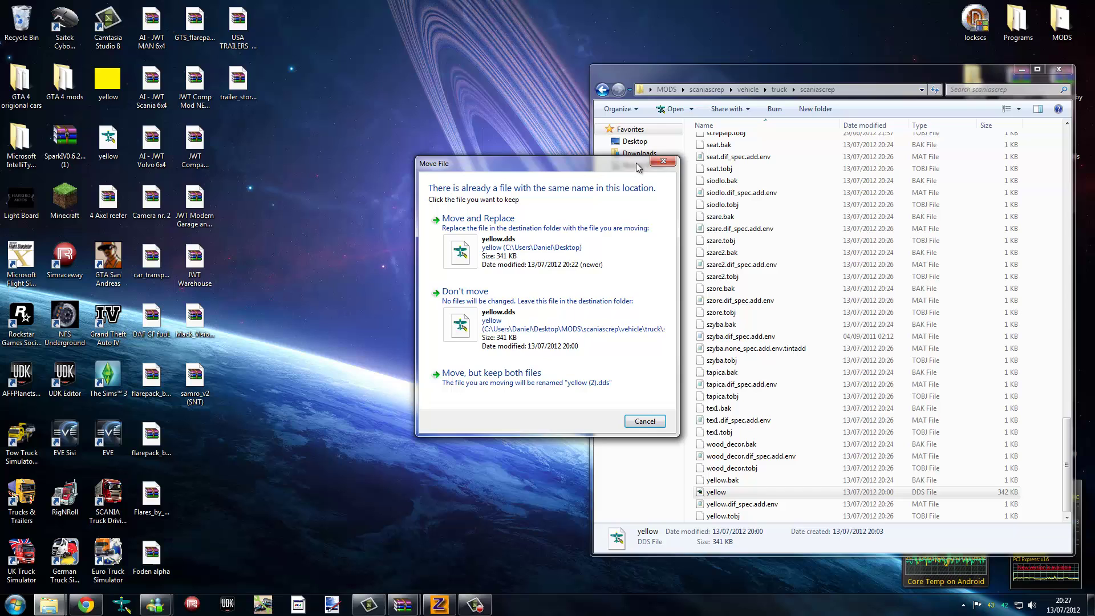
pyautogui.click(663, 161)
pyautogui.rightClick(116, 147)
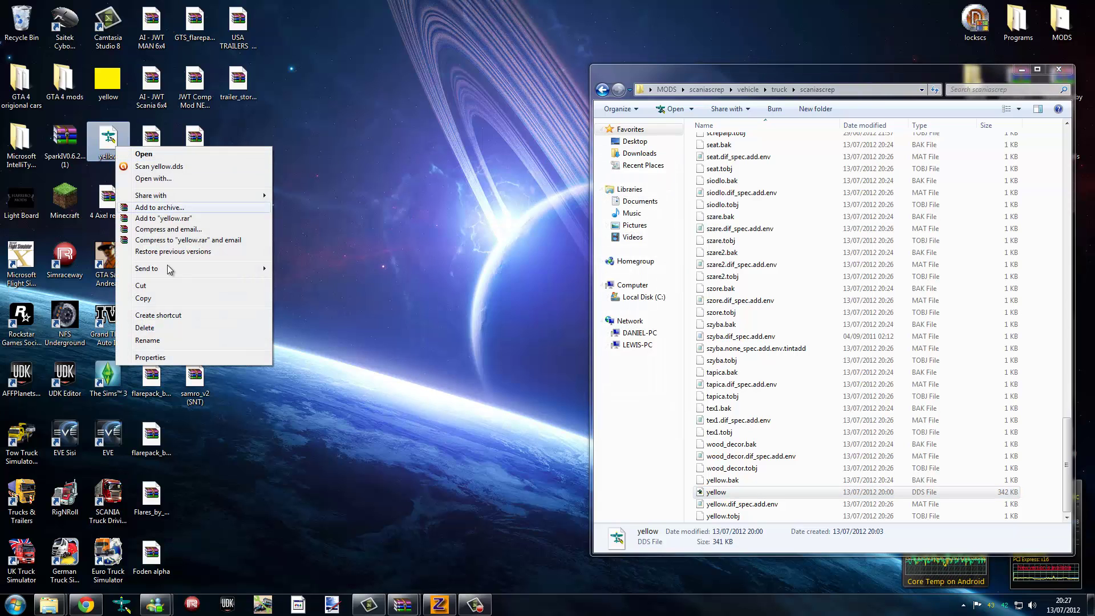
pyautogui.click(350, 342)
pyautogui.rightClick(796, 494)
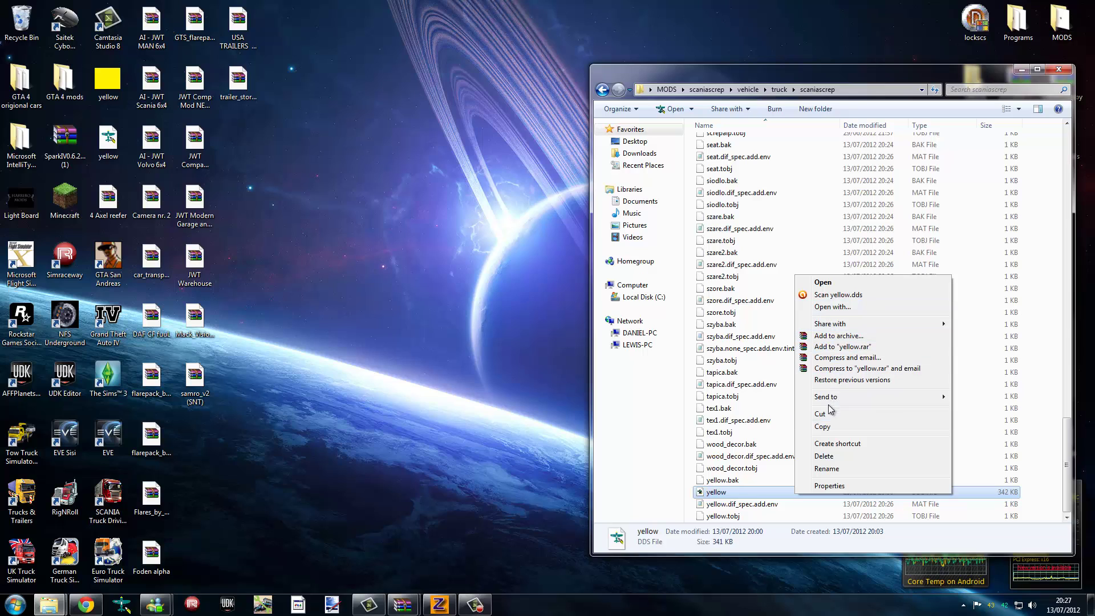
pyautogui.click(468, 507)
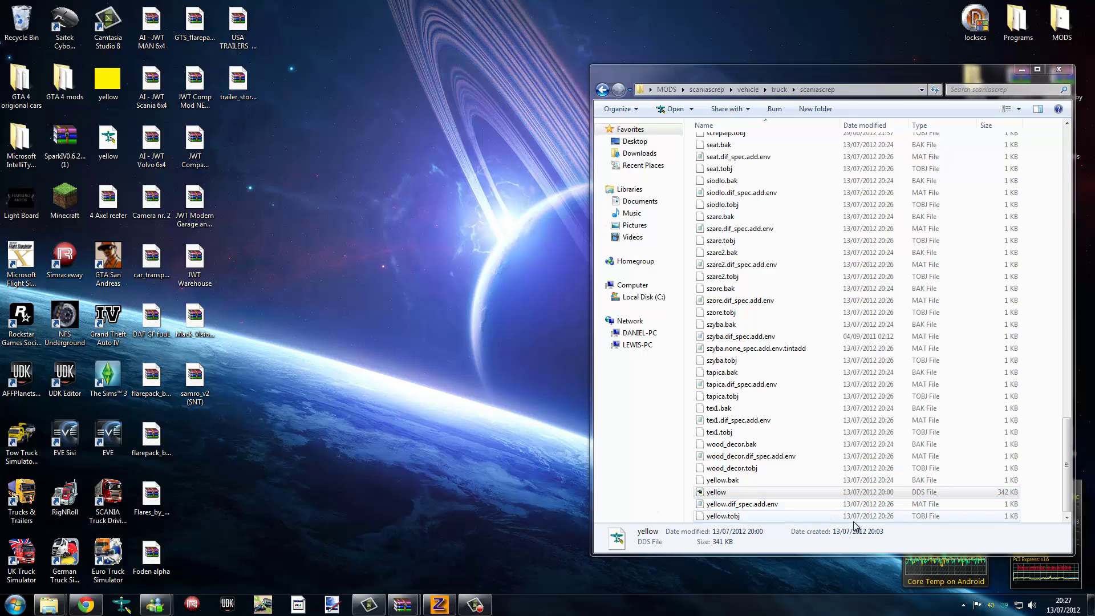
pyautogui.hotkey('ctrl', 'v')
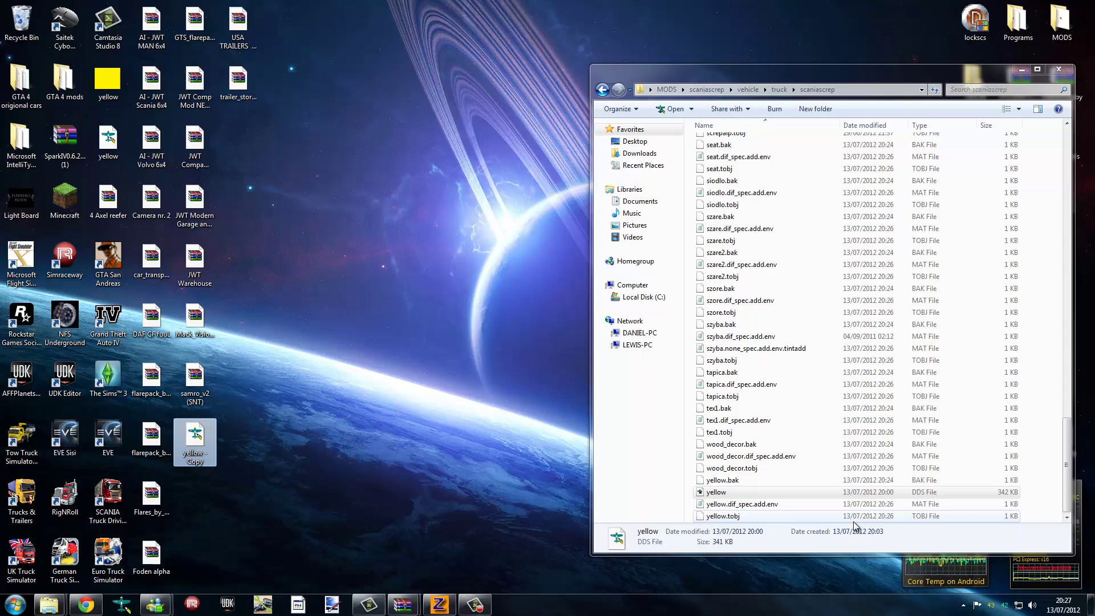
pyautogui.press('Delete')
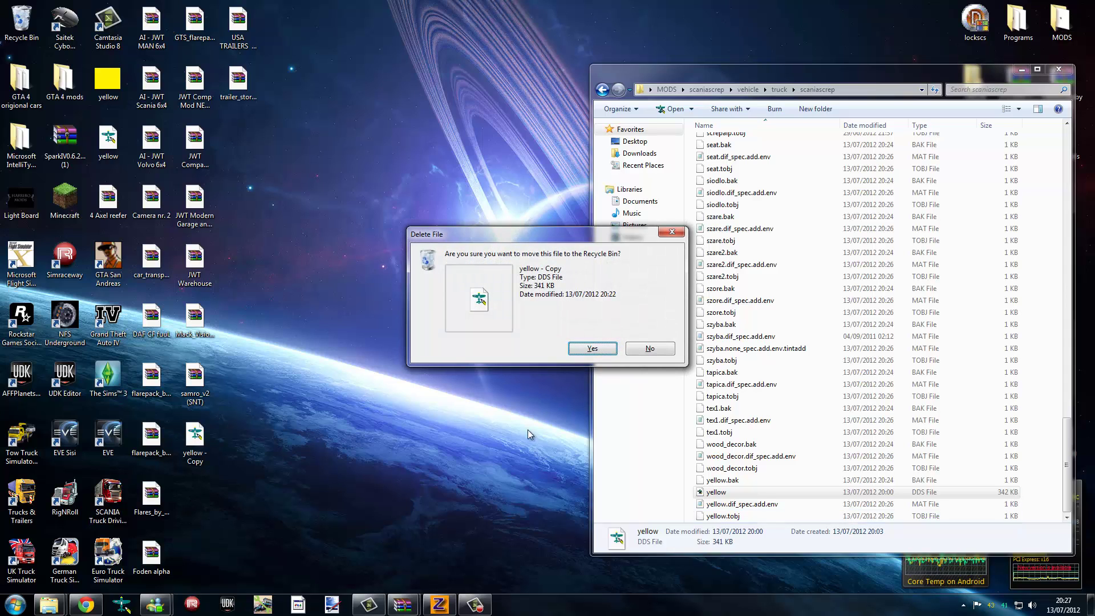
pyautogui.click(579, 350)
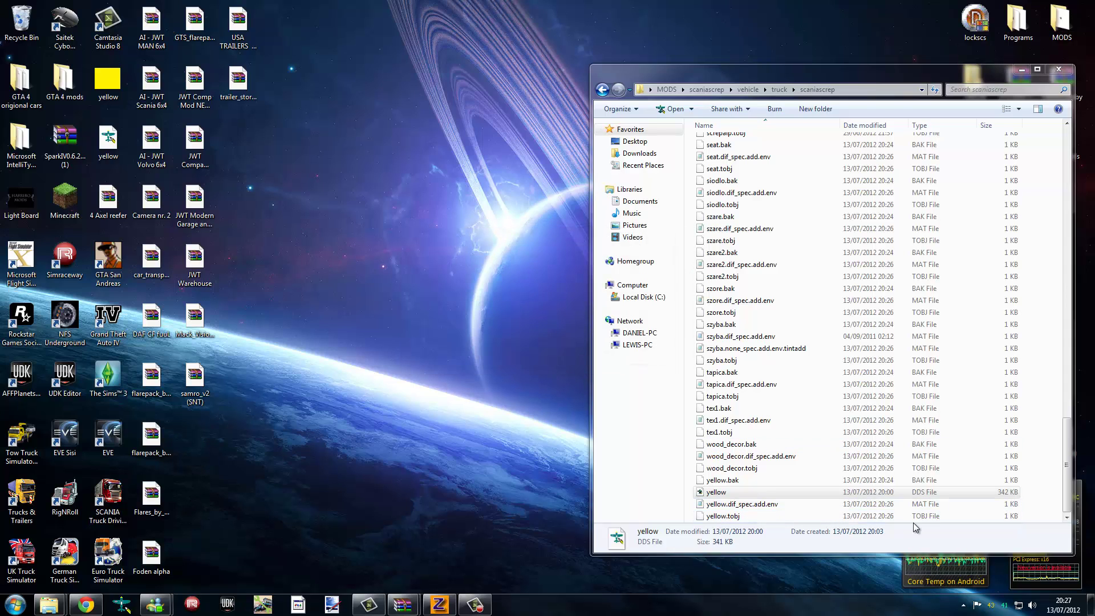
# Delete the old yellow.dds texture from the scaniascrep truck folder
pyautogui.rightClick(827, 477)
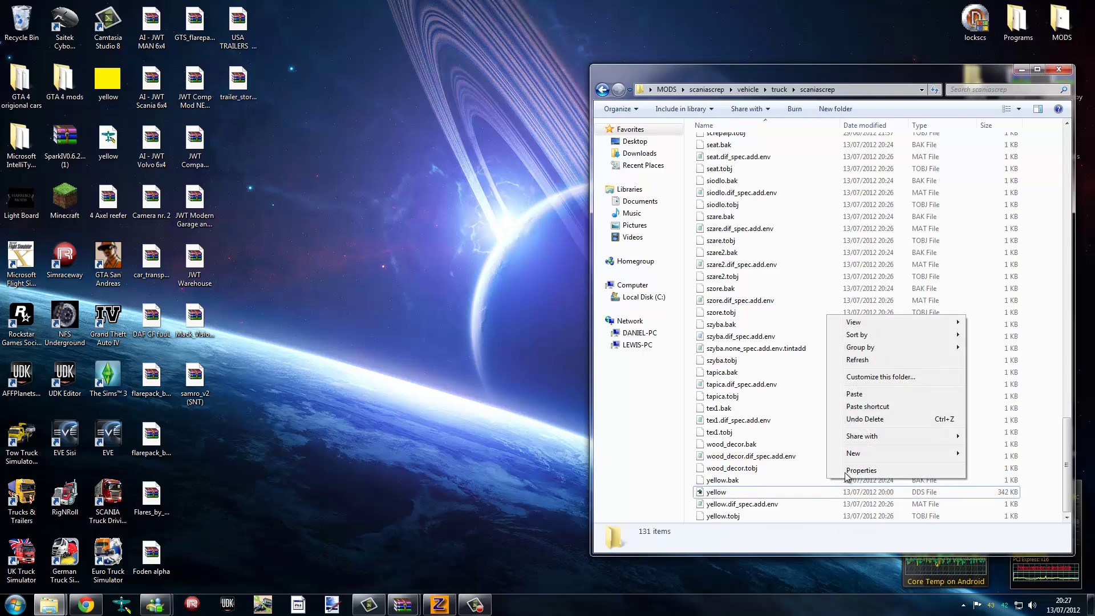
pyautogui.click(807, 520)
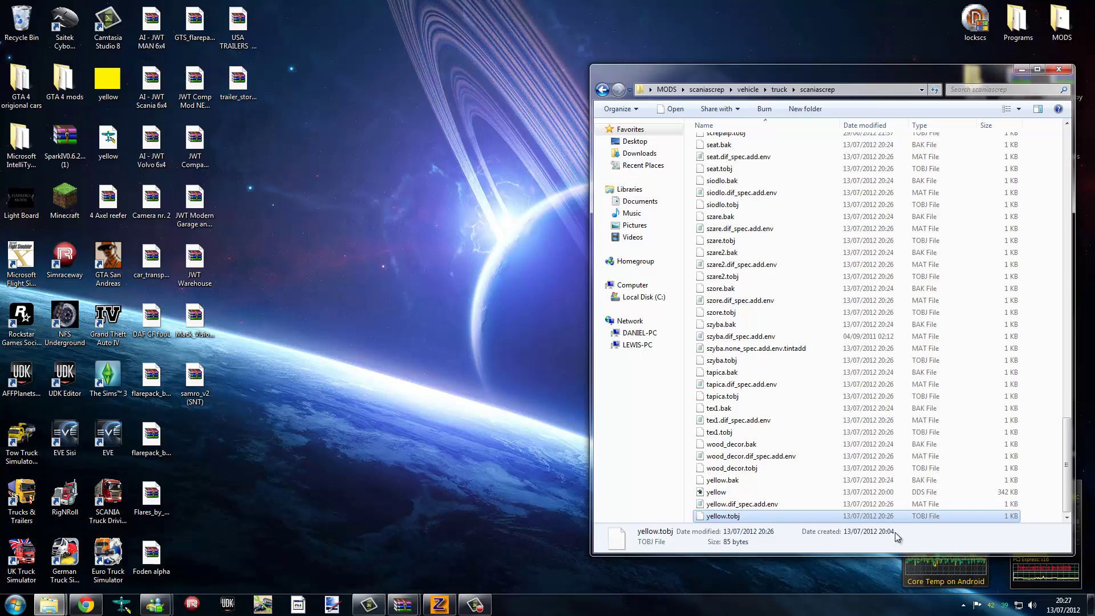
pyautogui.click(821, 457)
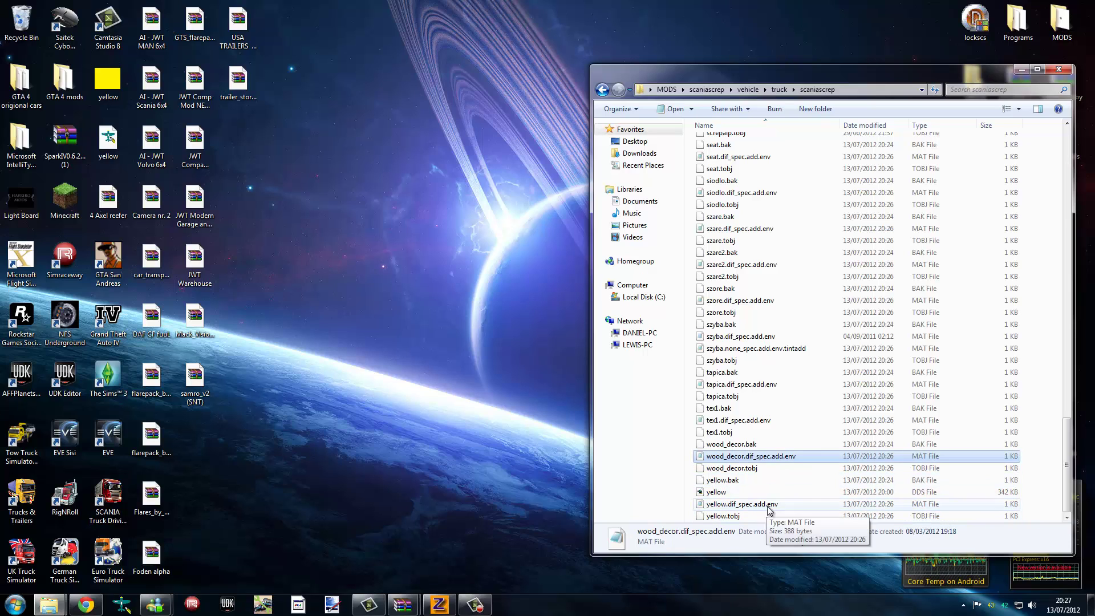
pyautogui.click(789, 491)
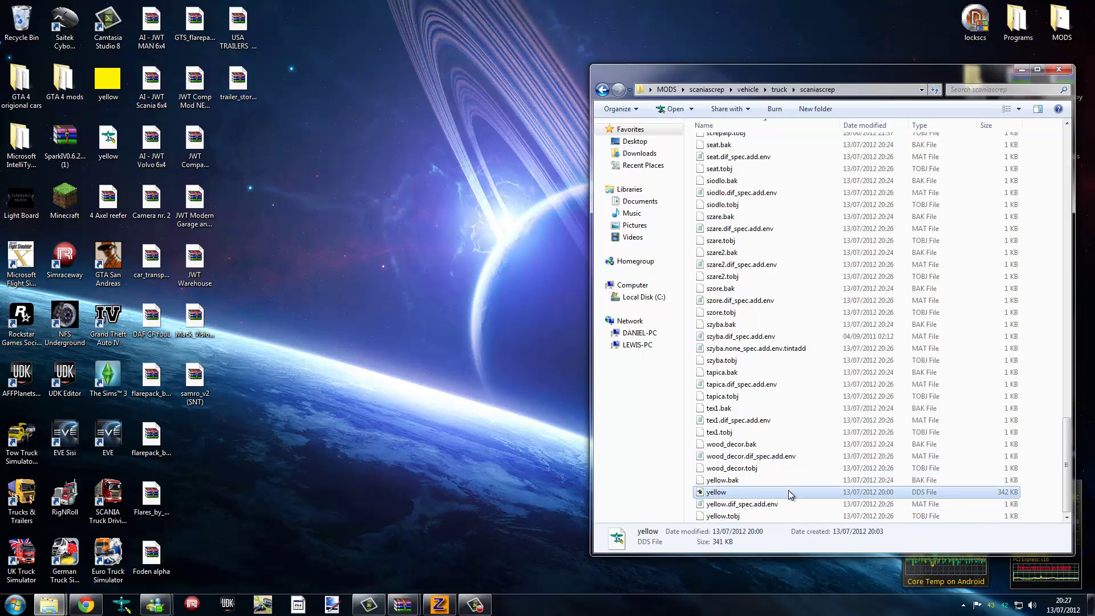
pyautogui.press('Delete')
pyautogui.click(593, 349)
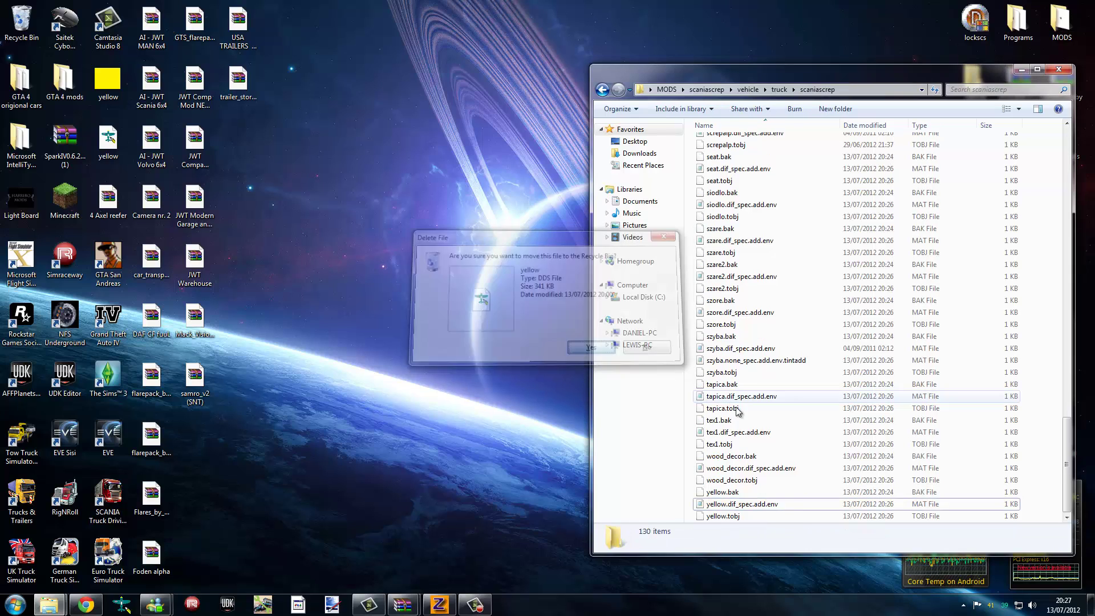
# Paste the updated yellow DDS into the folder, then go to Documents
pyautogui.rightClick(802, 506)
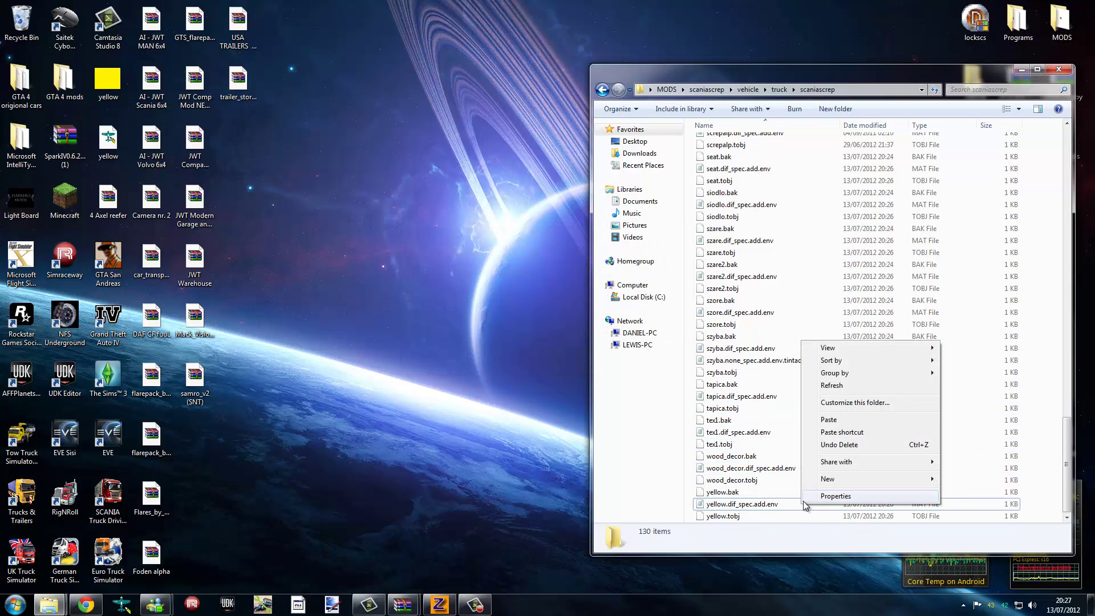
pyautogui.click(853, 420)
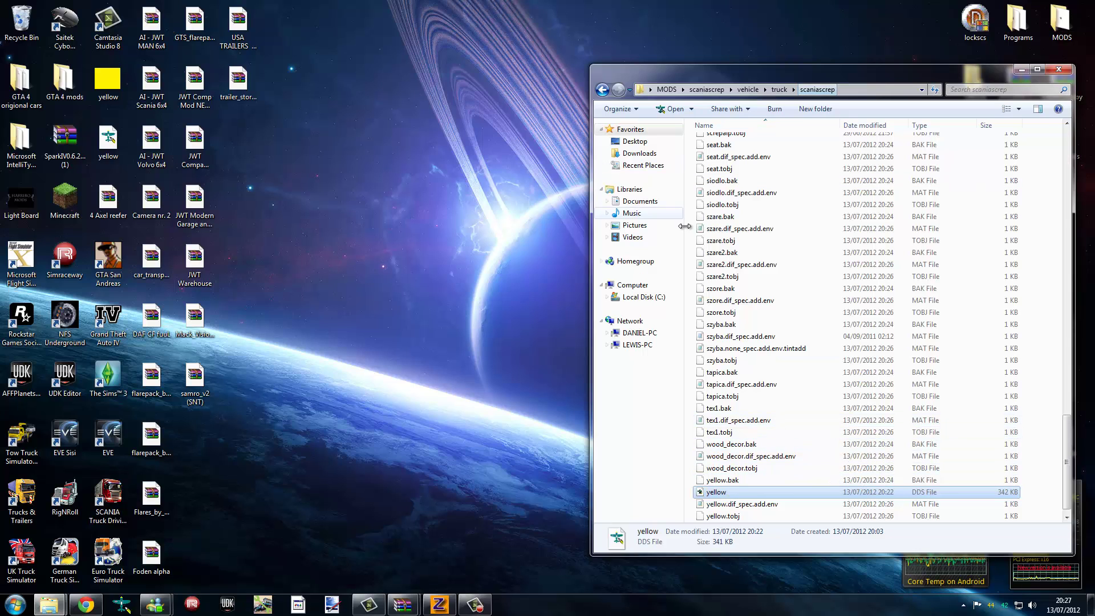
pyautogui.click(635, 201)
# Check yellow in UK Truck Simulator\vehicle\truck\scaniascrep, close it, and open the MODS folder
pyautogui.doubleClick(744, 160)
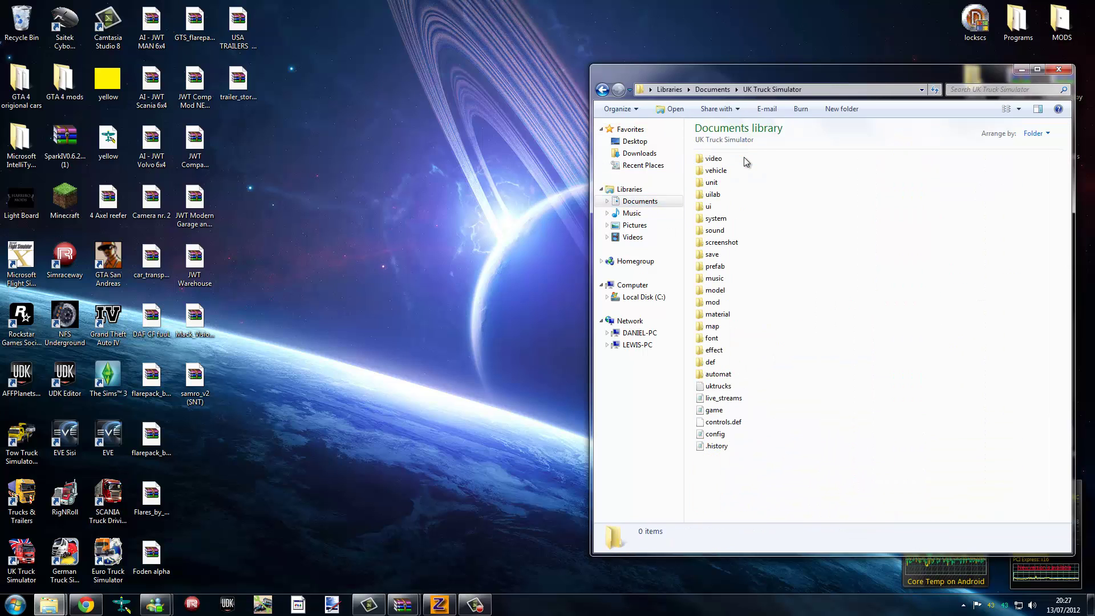
pyautogui.doubleClick(718, 170)
pyautogui.doubleClick(720, 170)
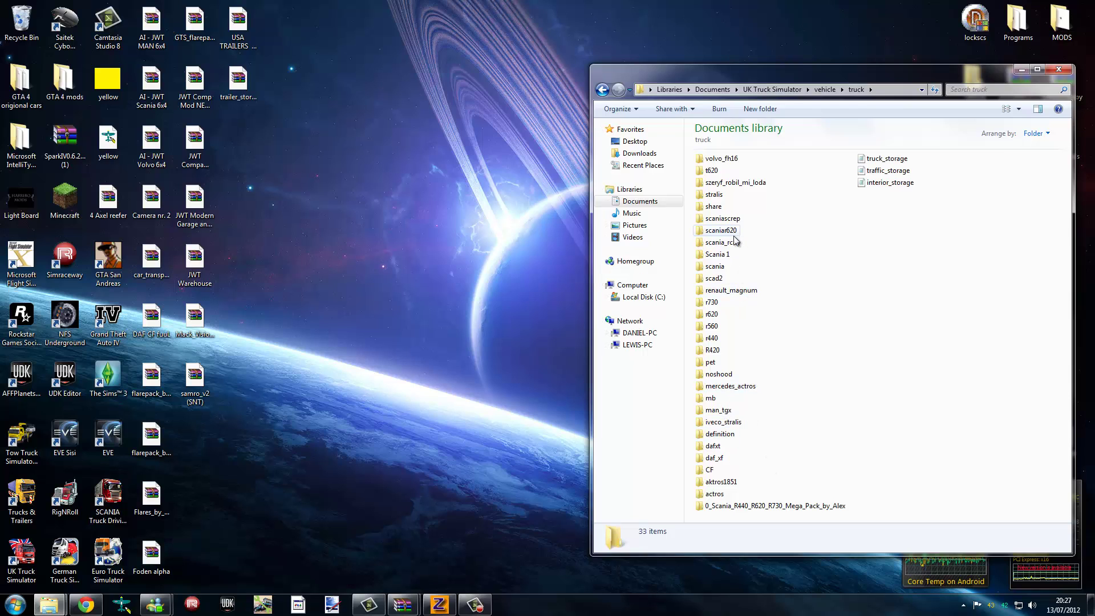
pyautogui.doubleClick(728, 218)
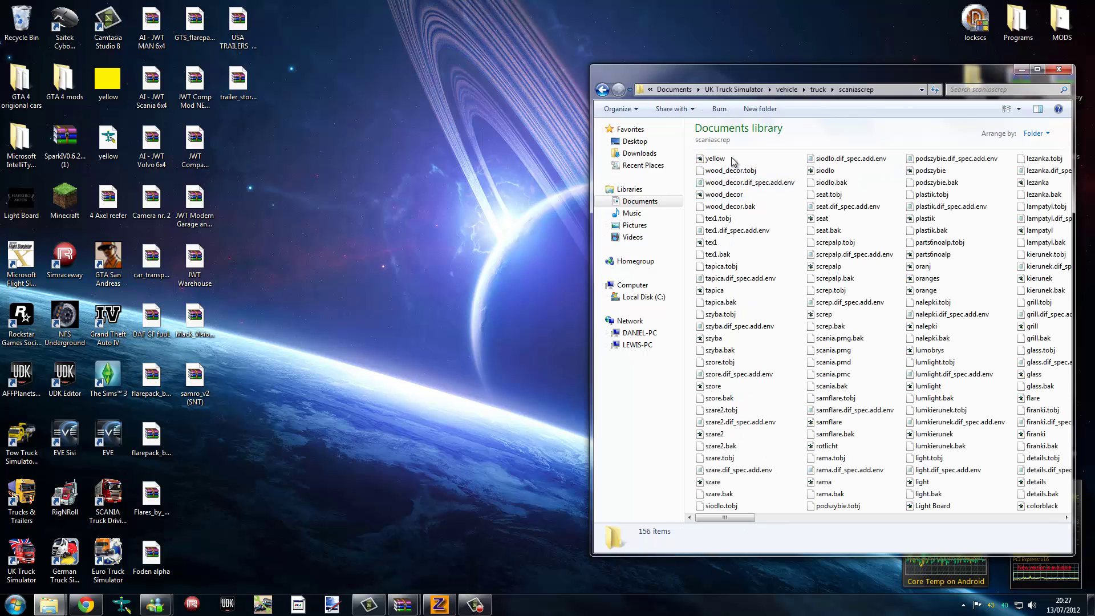
pyautogui.click(715, 159)
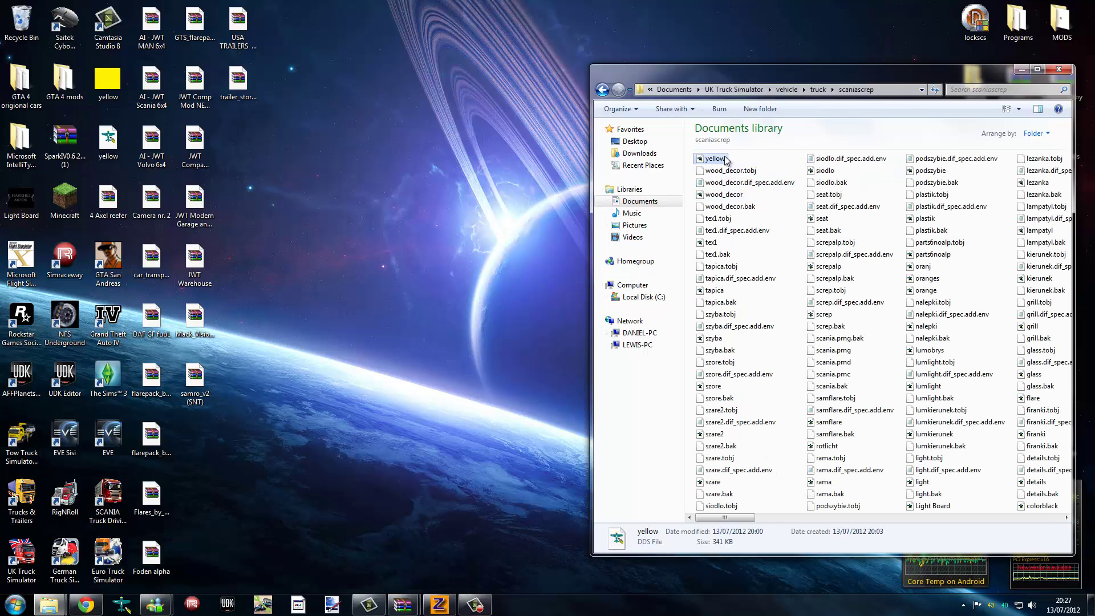
pyautogui.click(1055, 73)
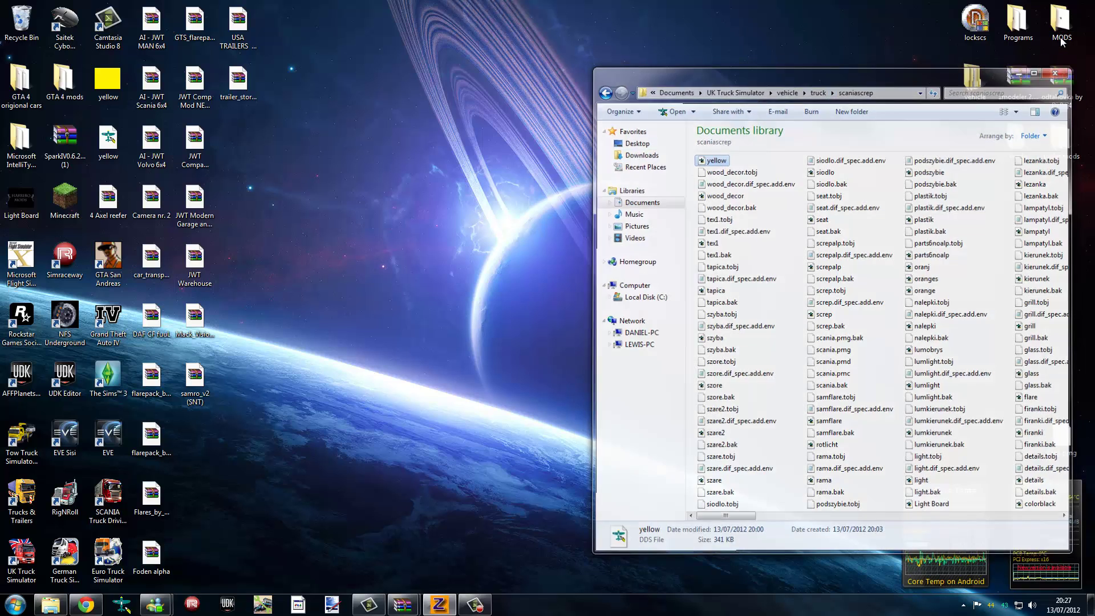
pyautogui.doubleClick(1059, 26)
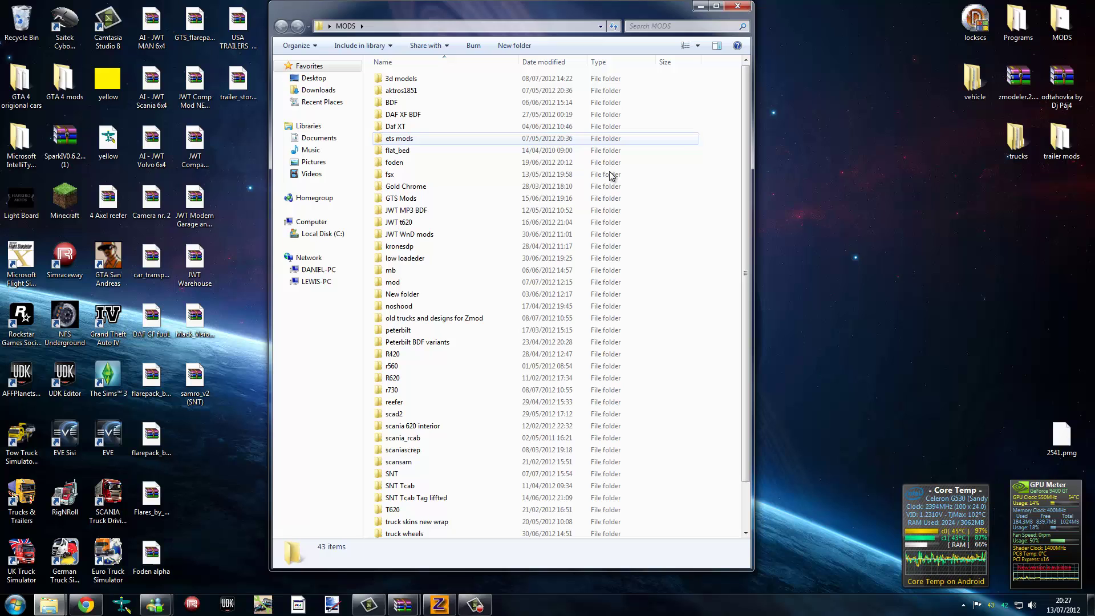
# Drag the MODS\scaniascrep vehicle folder into the Scania longline.scs archive and confirm
pyautogui.doubleClick(431, 450)
pyautogui.moveTo(570, 11); pyautogui.dragTo(897, 34)
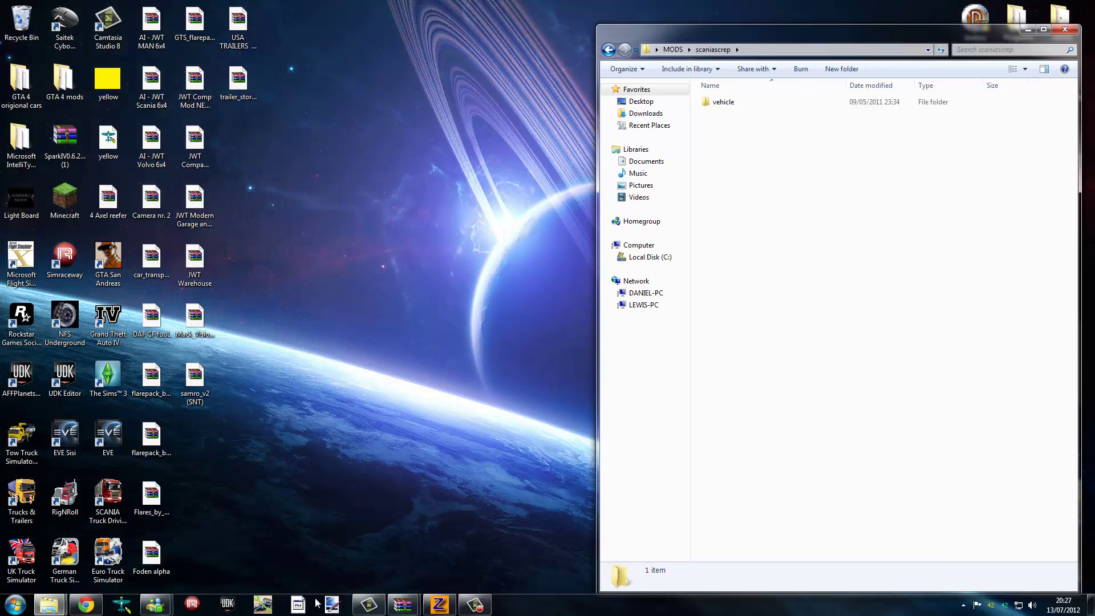
pyautogui.click(402, 605)
pyautogui.click(439, 546)
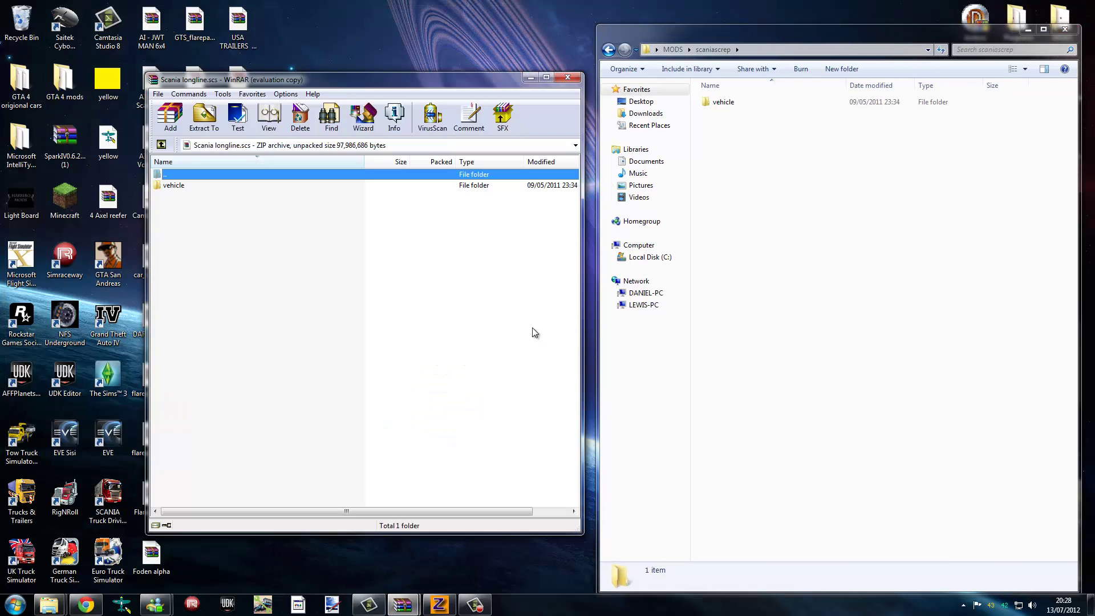
pyautogui.moveTo(820, 200); pyautogui.dragTo(320, 342)
pyautogui.click(362, 400)
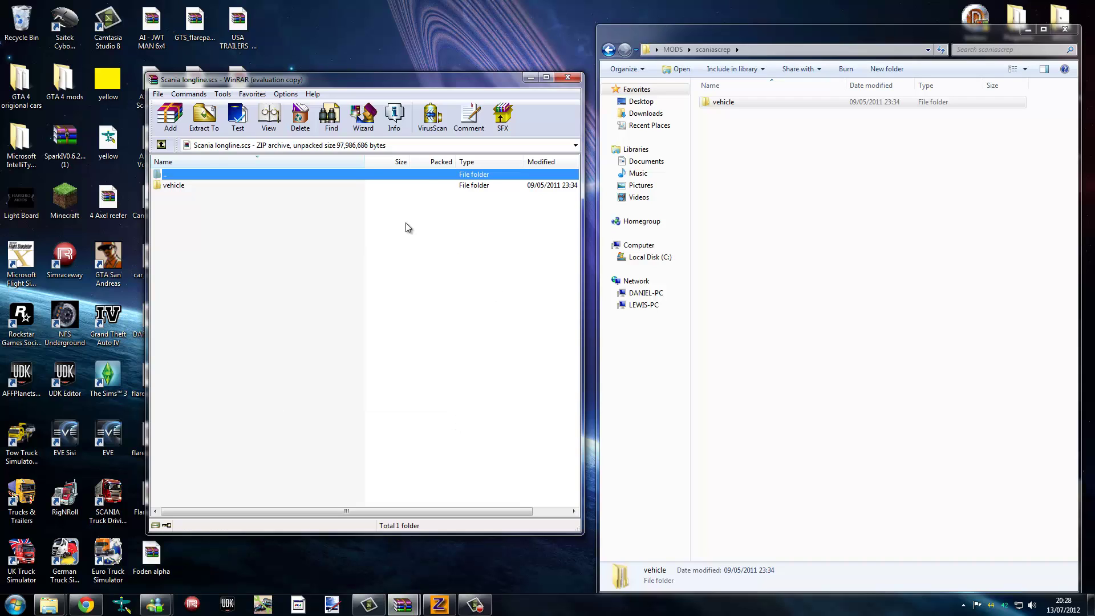
pyautogui.click(23, 570)
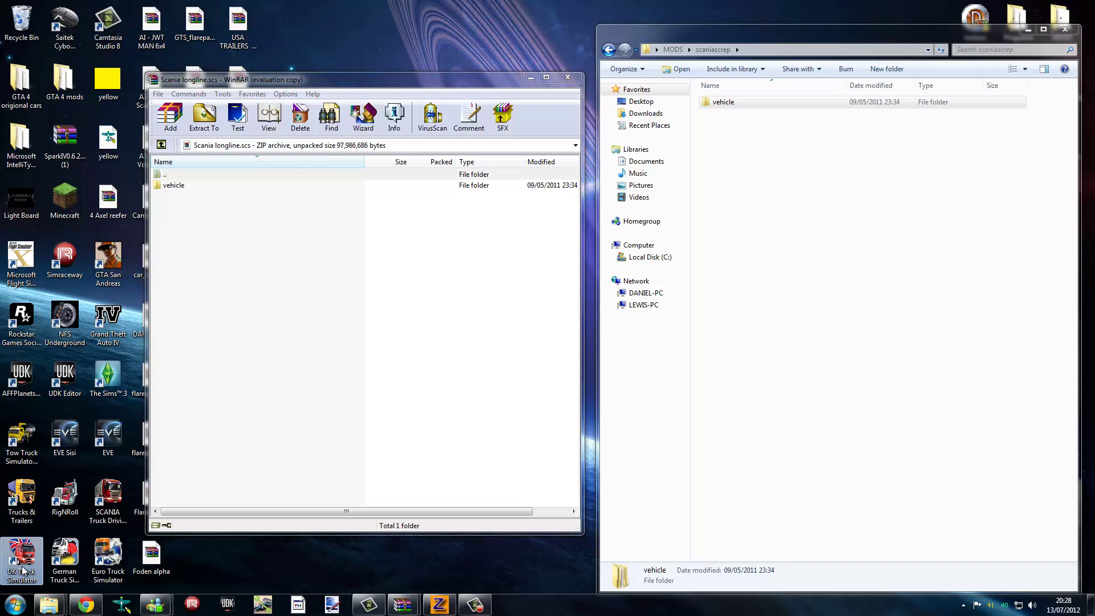
pyautogui.hotkey('alt', 'Tab')
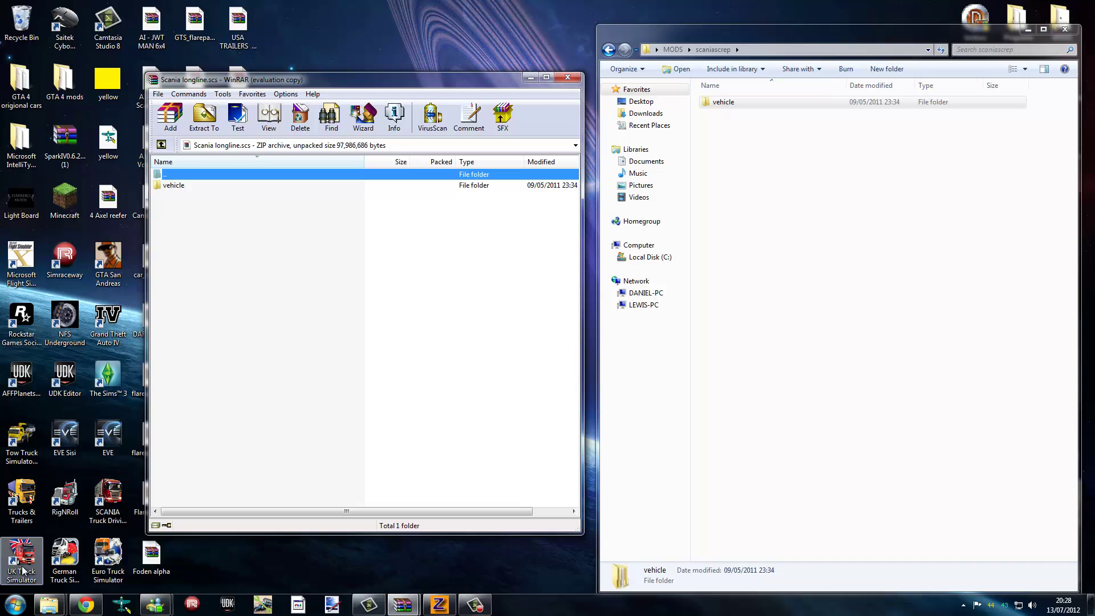
pyautogui.doubleClick(23, 570)
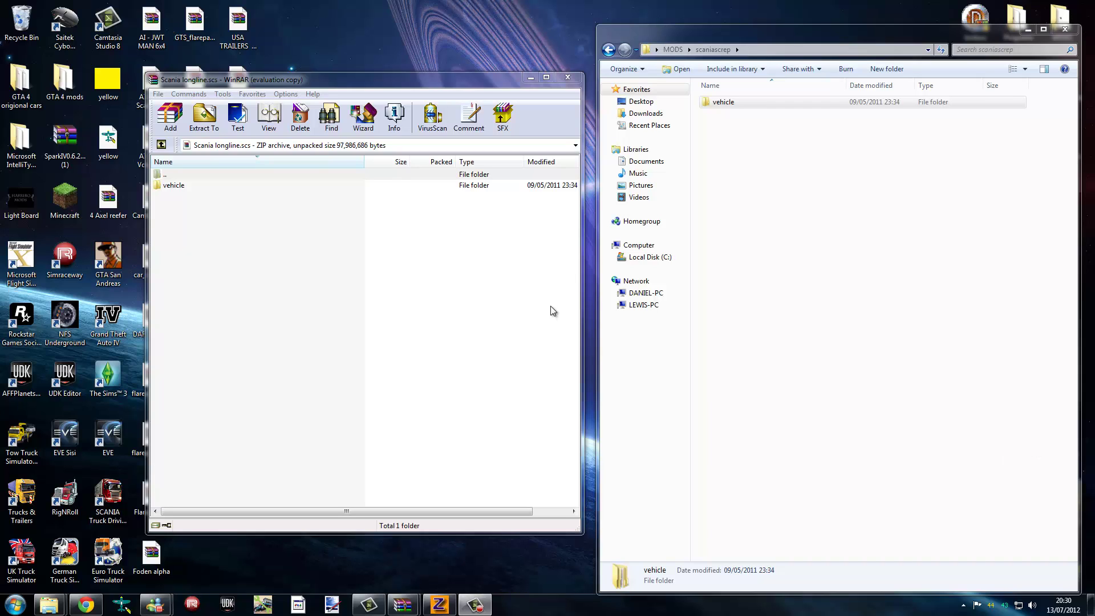
# Close WinRAR and open Documents\UK Truck Simulator\screenshot, selecting ukts_00480
pyautogui.click(568, 76)
pyautogui.click(640, 162)
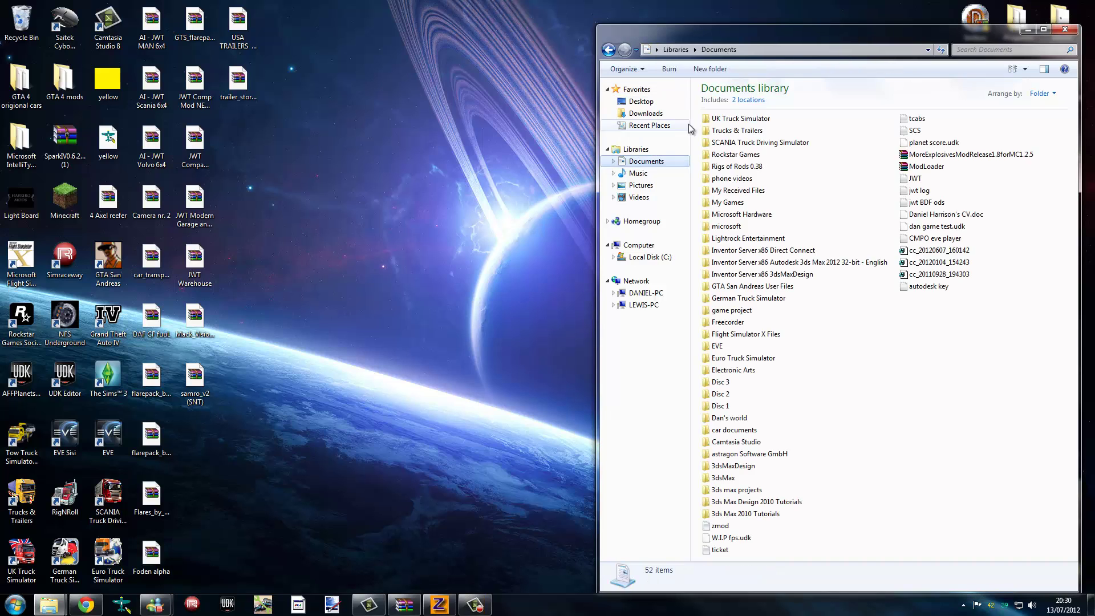
pyautogui.doubleClick(724, 118)
pyautogui.doubleClick(727, 203)
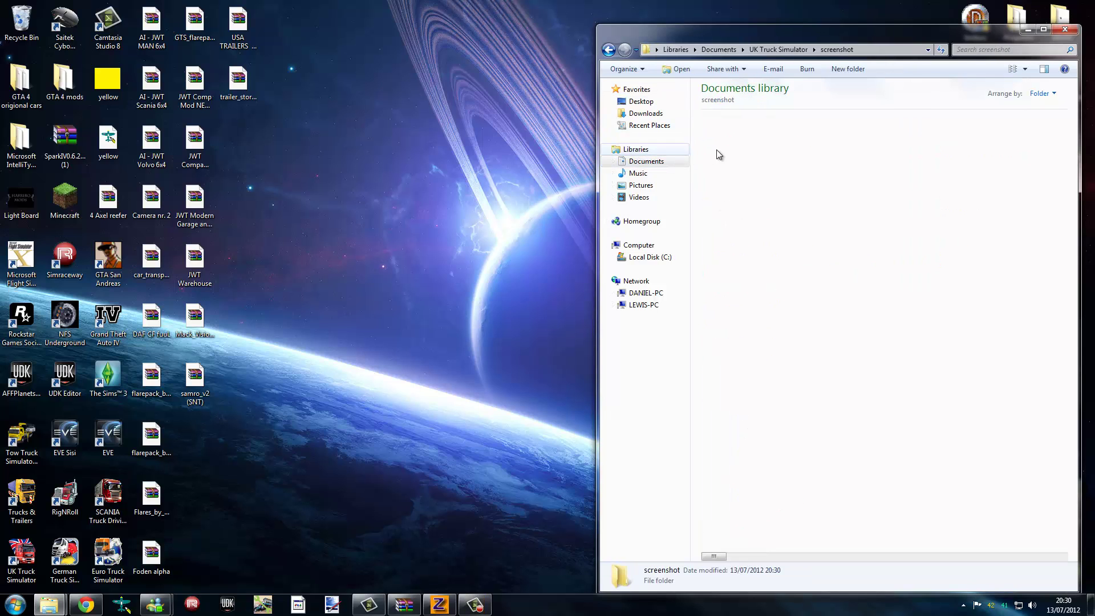
pyautogui.click(730, 122)
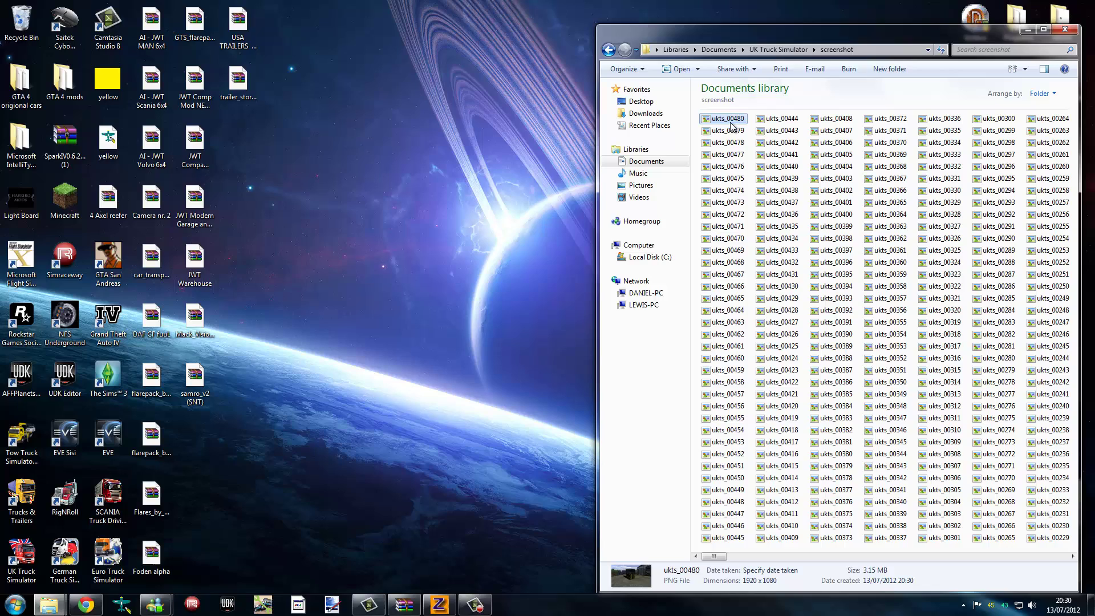
# View the ukts_00480 screenshot of the yellow bull bar maximized, then close it and minimize Explorer
pyautogui.doubleClick(732, 120)
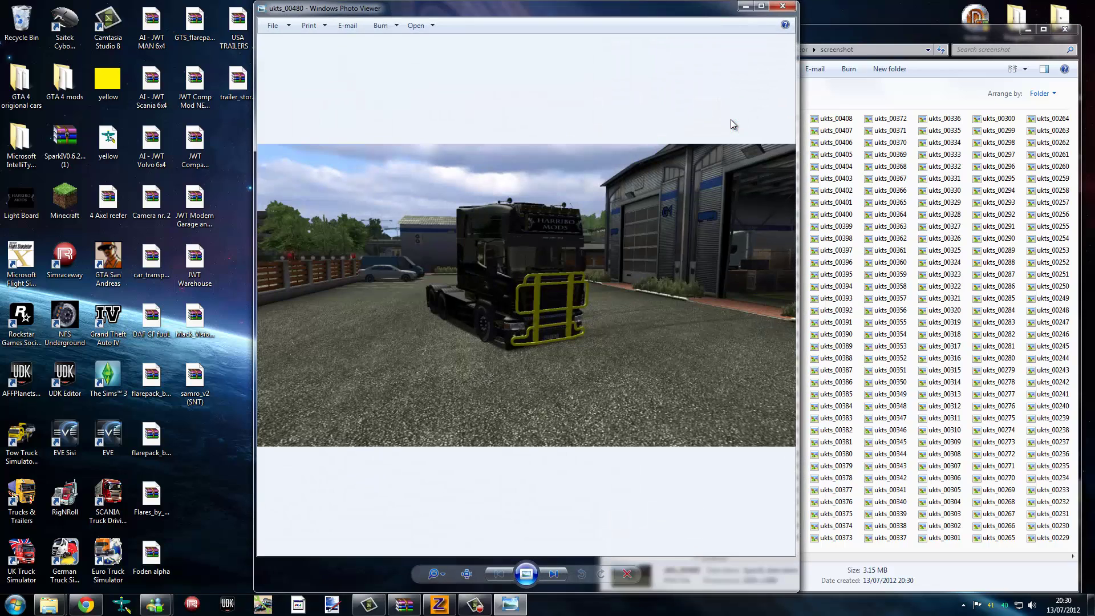
pyautogui.click(764, 7)
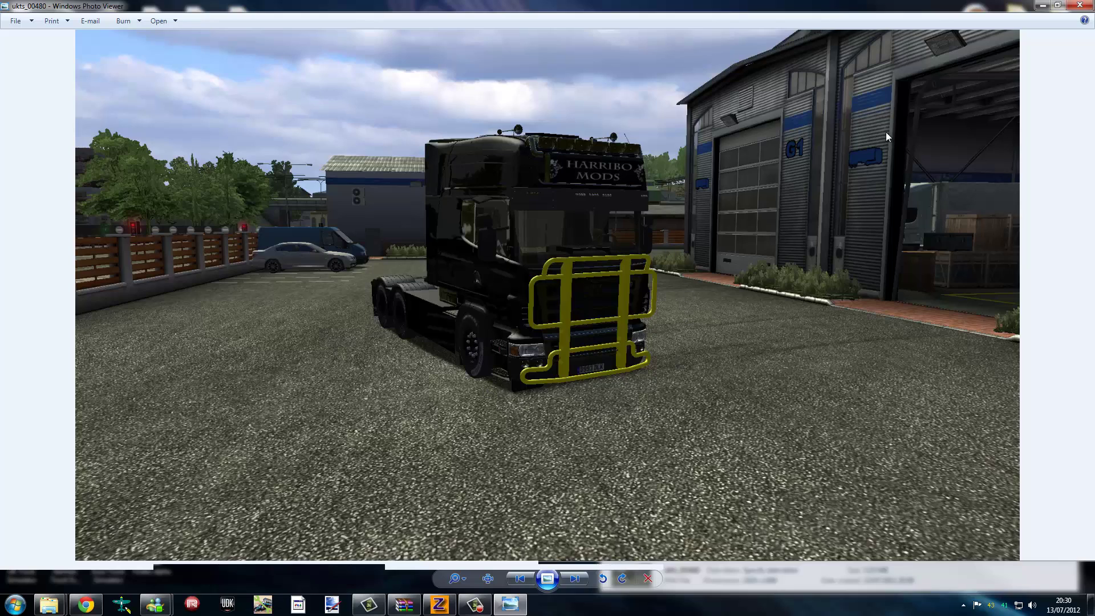
pyautogui.click(1079, 5)
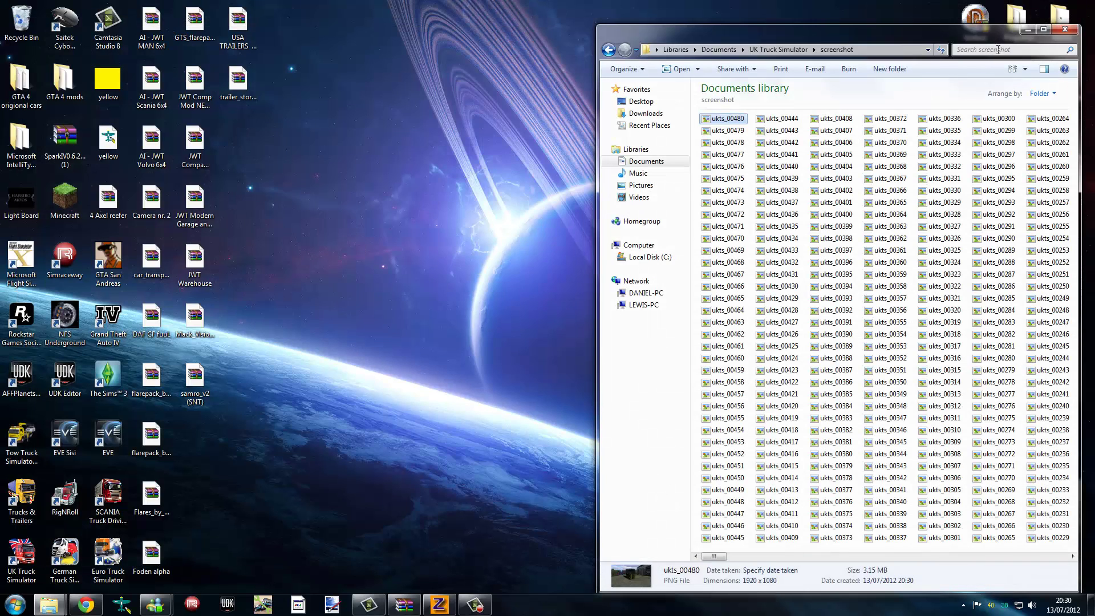
pyautogui.moveTo(997, 36); pyautogui.dragTo(722, 35)
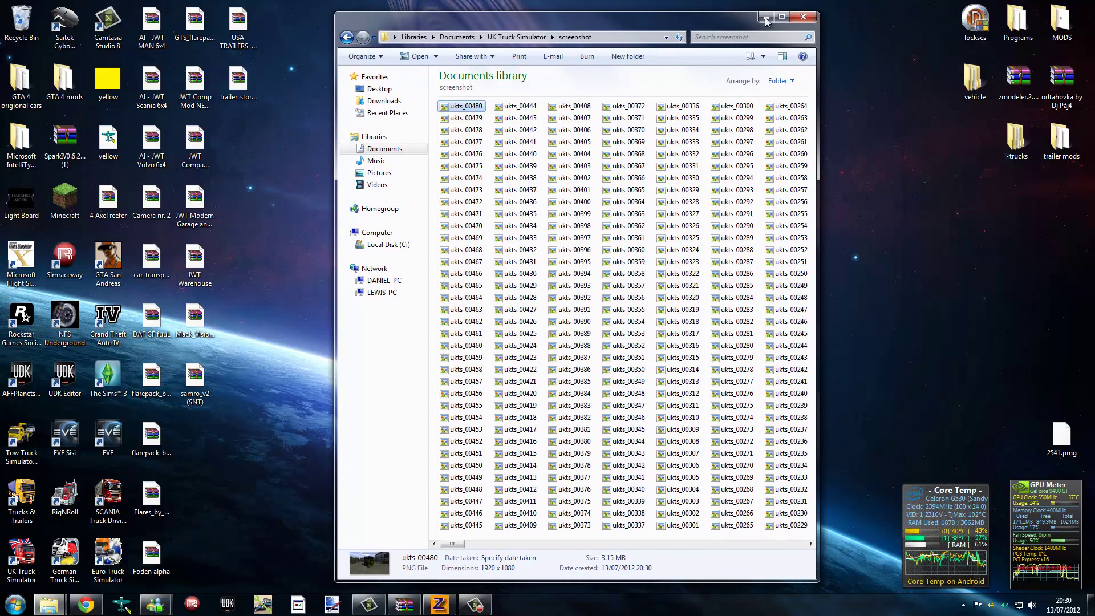
pyautogui.click(767, 16)
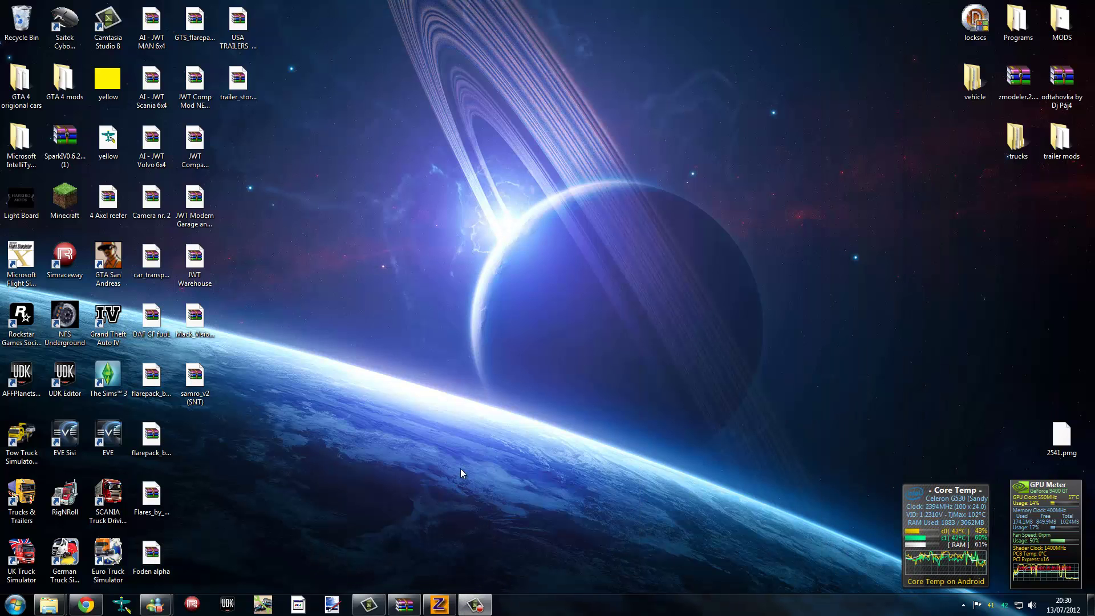